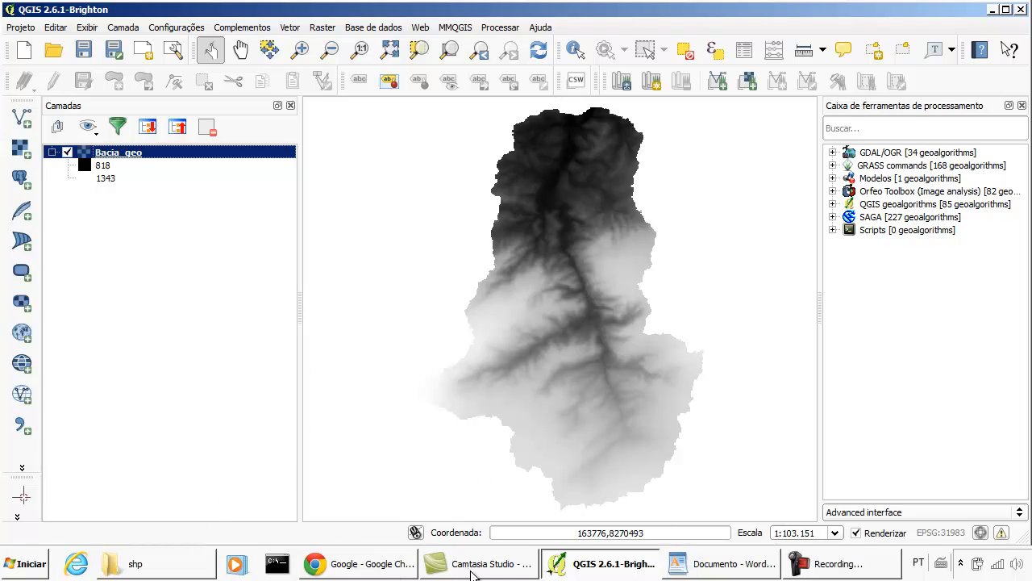
left_click(726, 564)
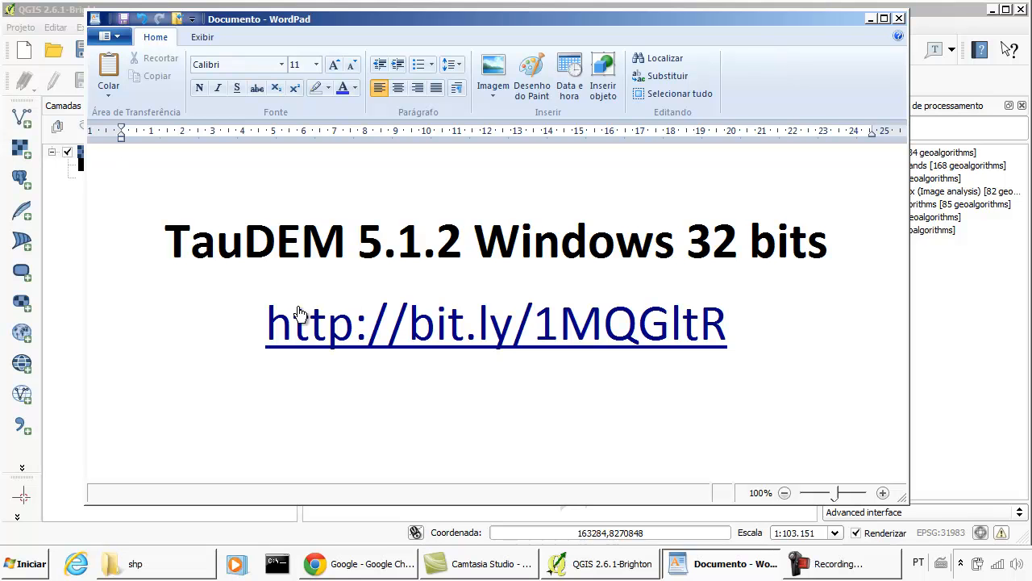
triple_click(233, 327)
key("ctrl+c")
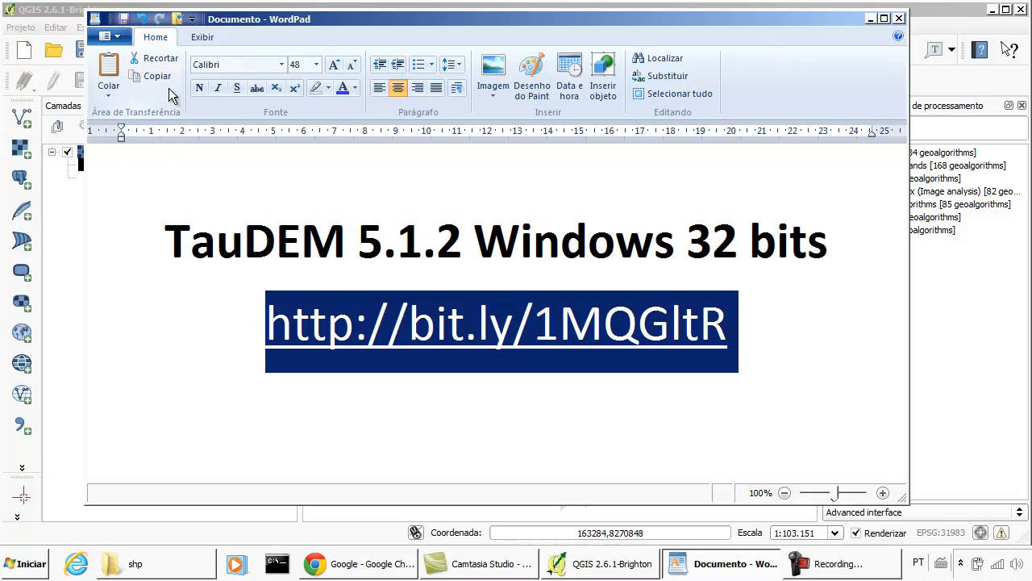
left_click(871, 19)
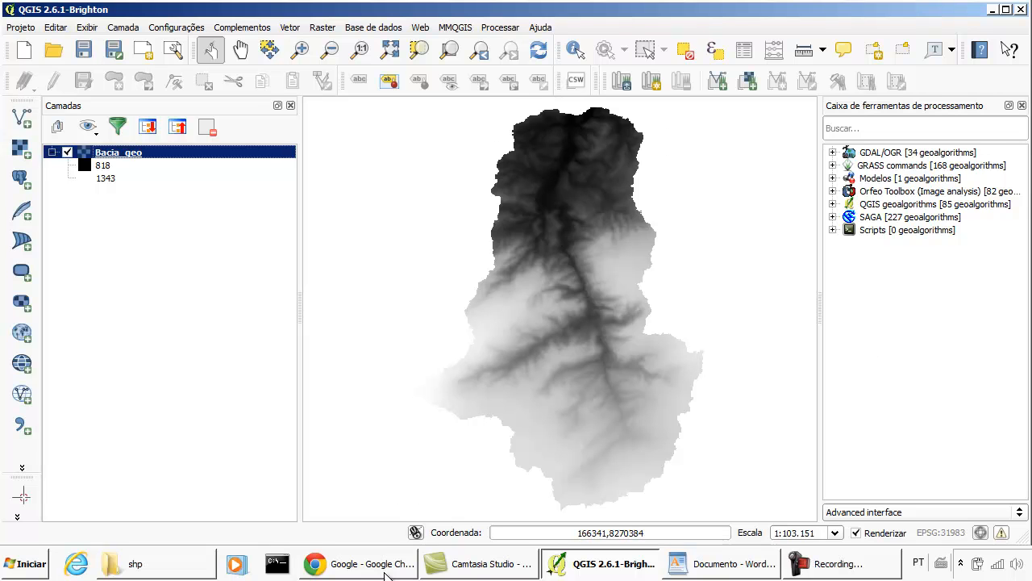
left_click(316, 565)
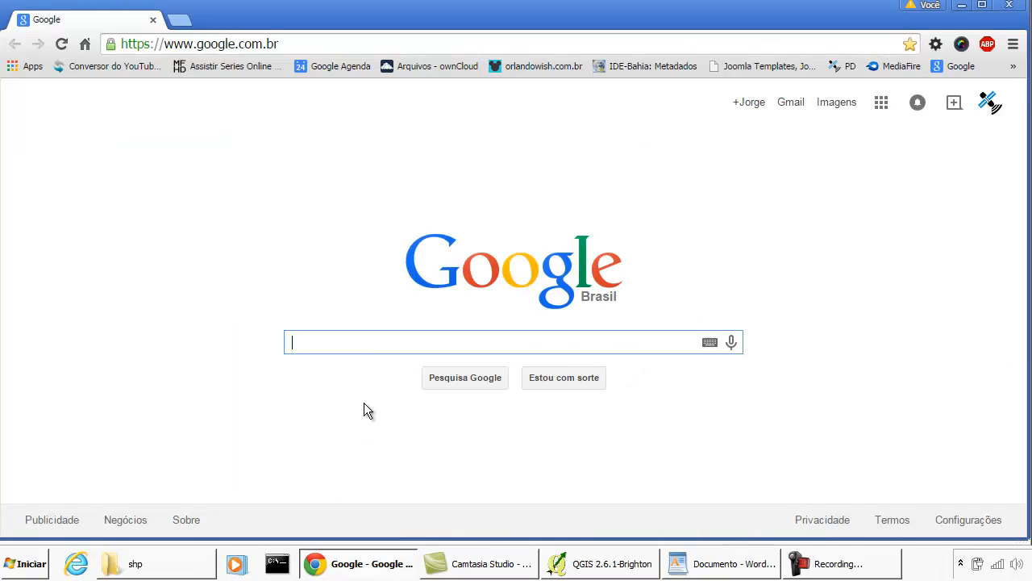
left_click(345, 45)
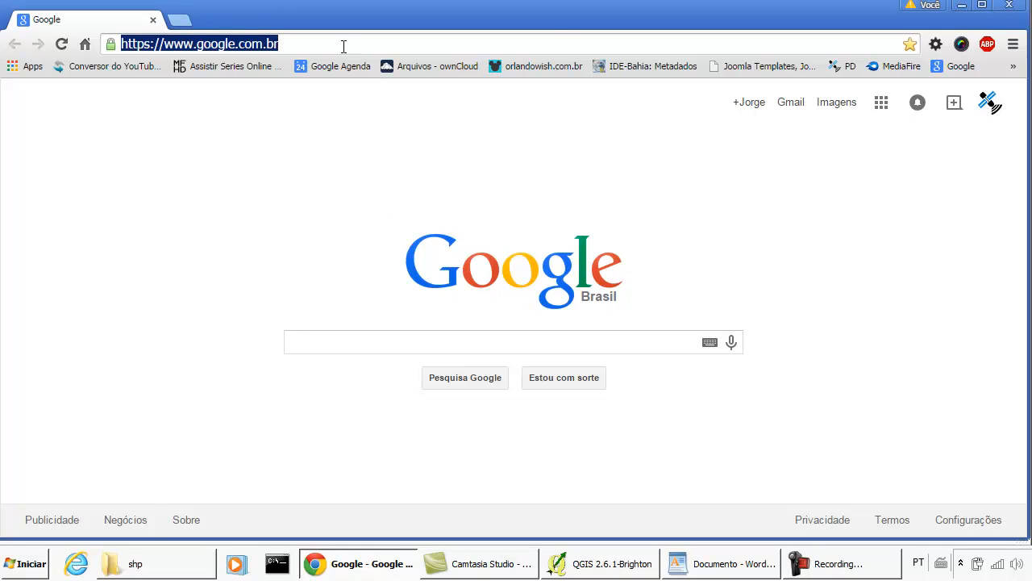
key("ctrl+v")
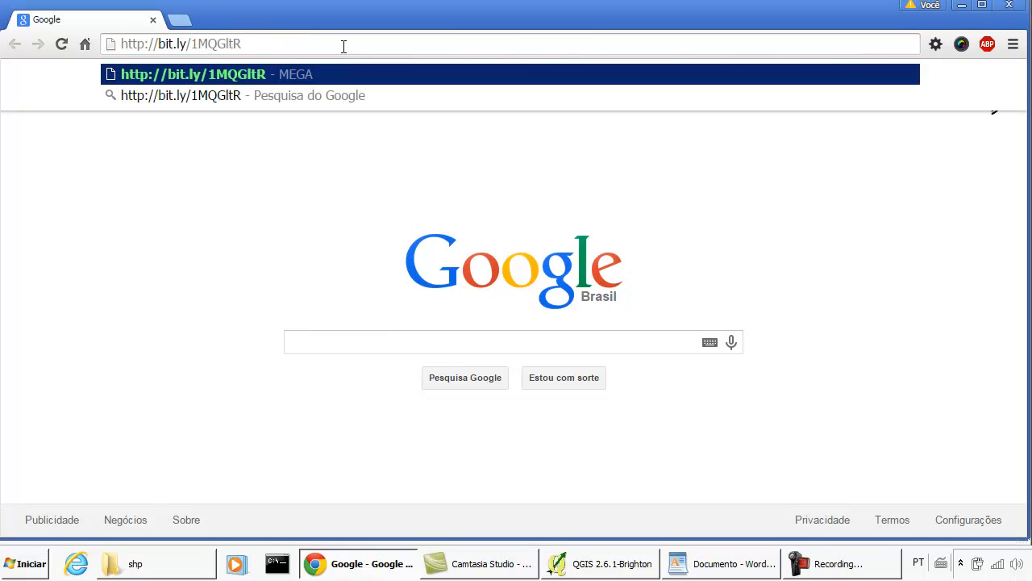
key("Return")
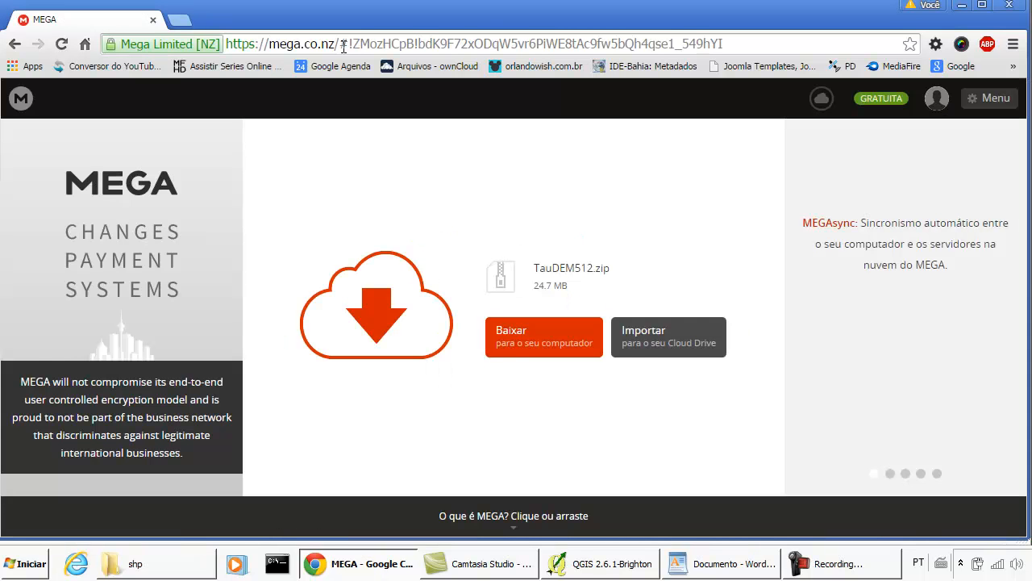
- Download TauDEM512.zip to the computer, saving it in a new folder named taudem on Disco Local (C:)
left_click(542, 332)
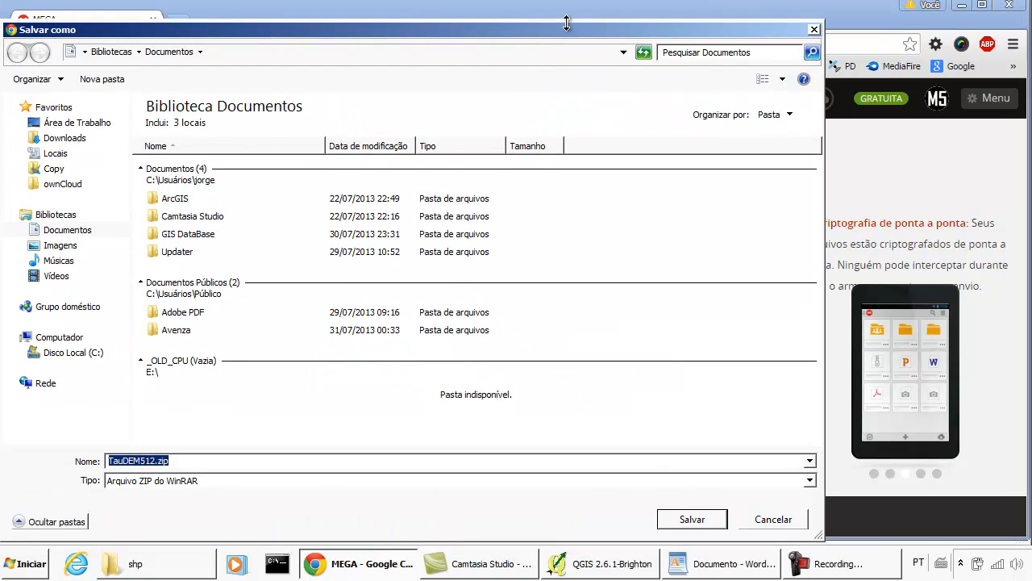
left_click(71, 368)
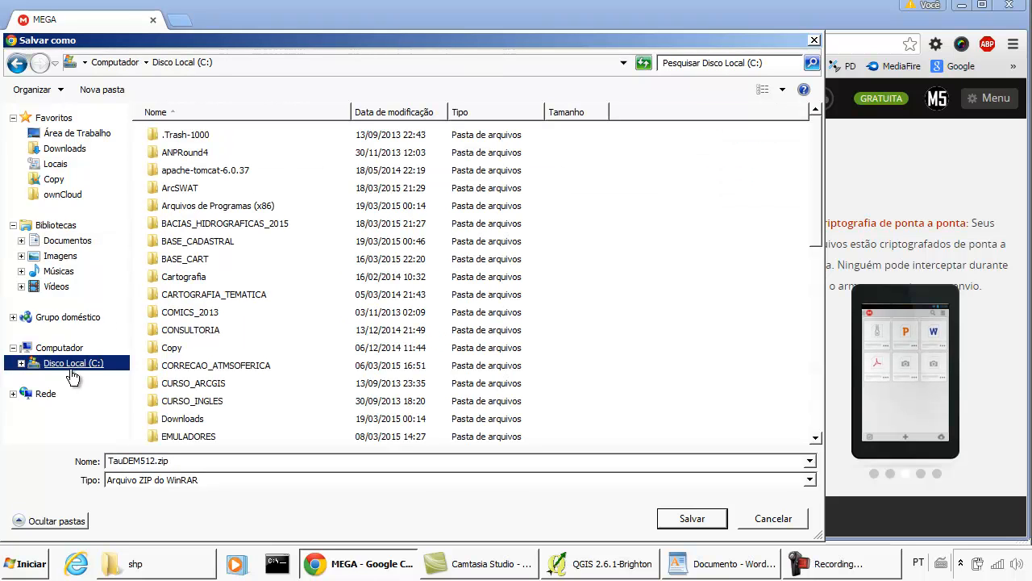
scroll(794, 337, "down", 5)
scroll(794, 337, "down", 4)
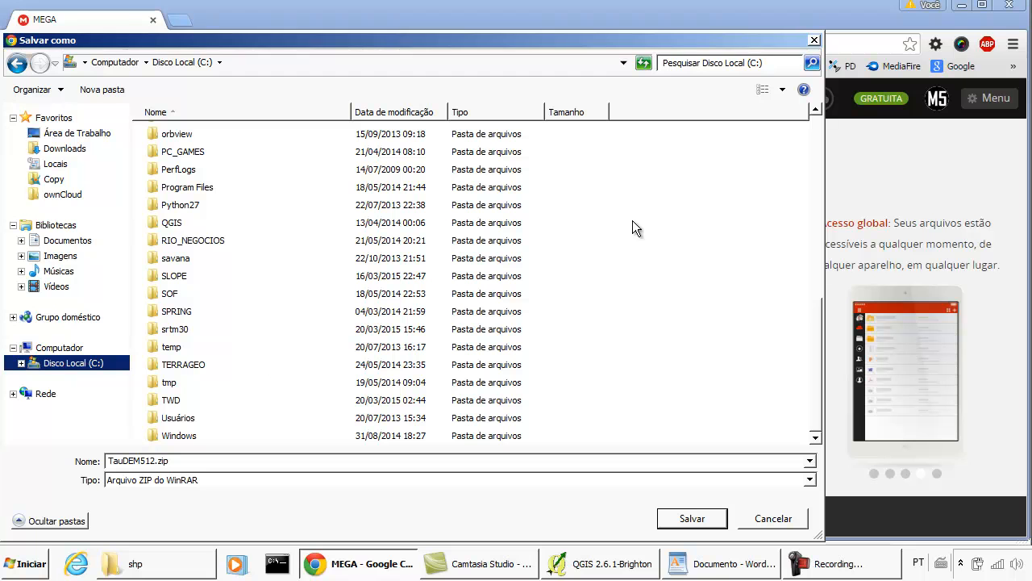
right_click(665, 241)
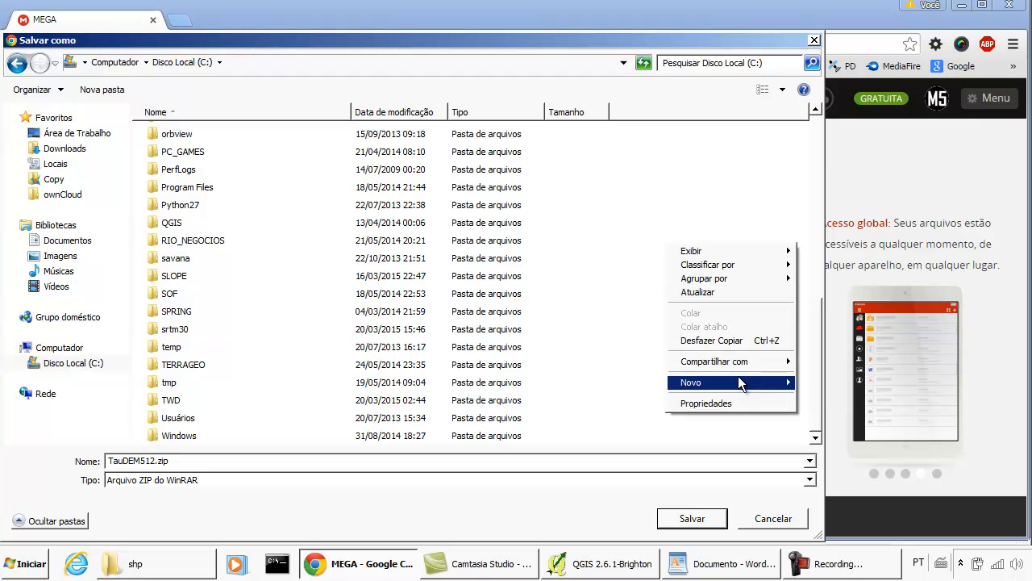
mouse_move(738, 382)
left_click(835, 129)
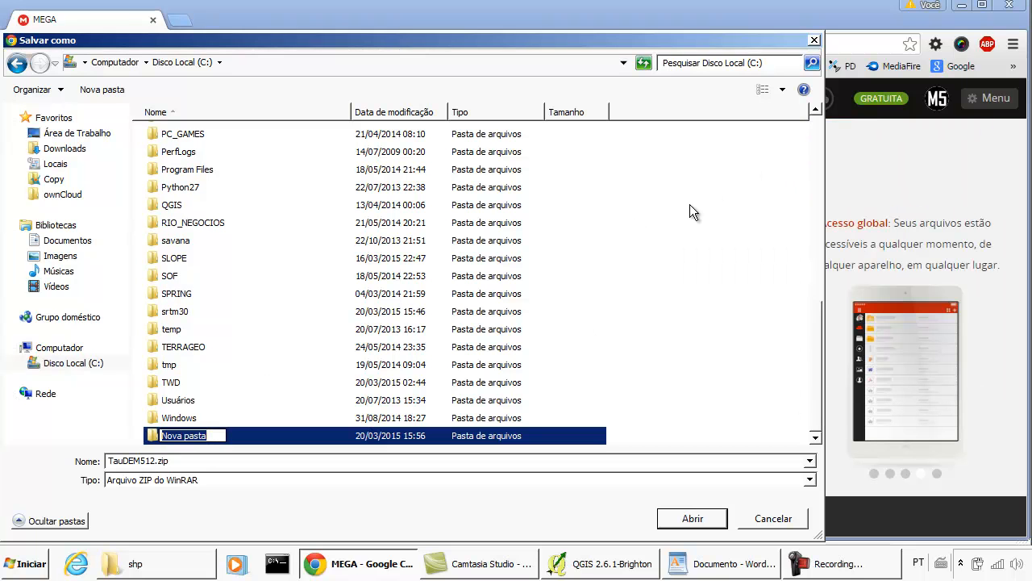
type("taudem")
key("Return")
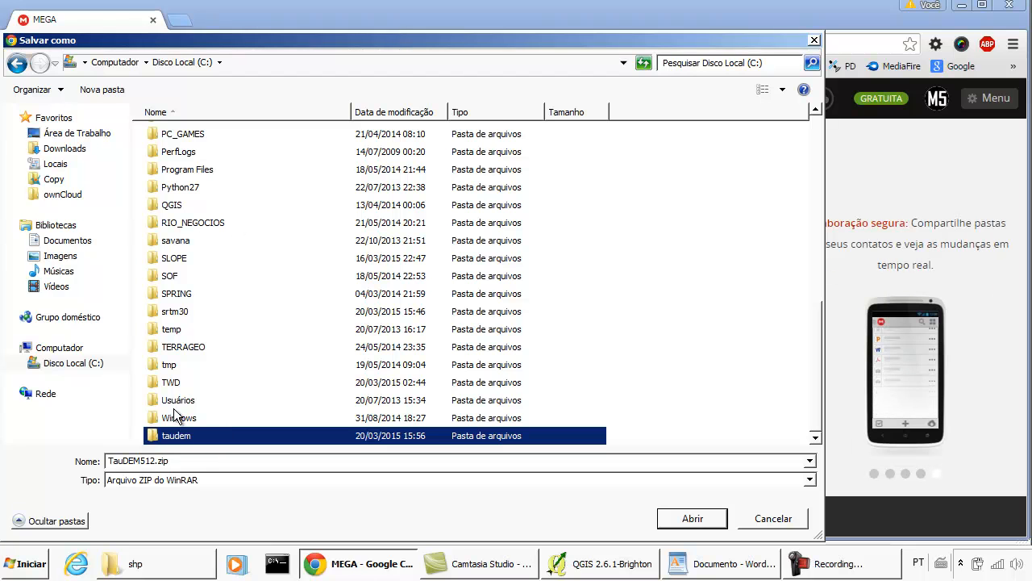
double_click(171, 438)
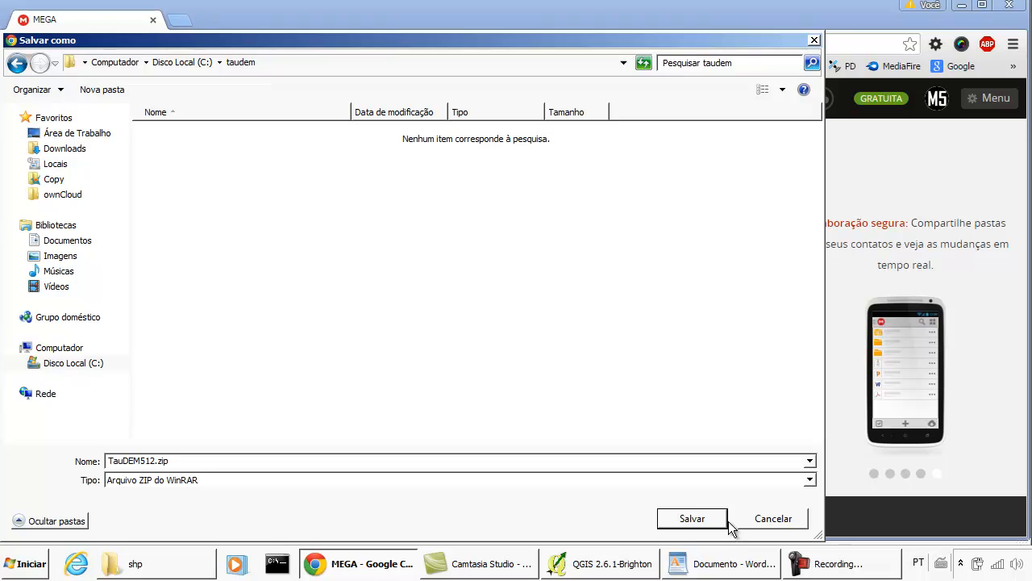
left_click(692, 518)
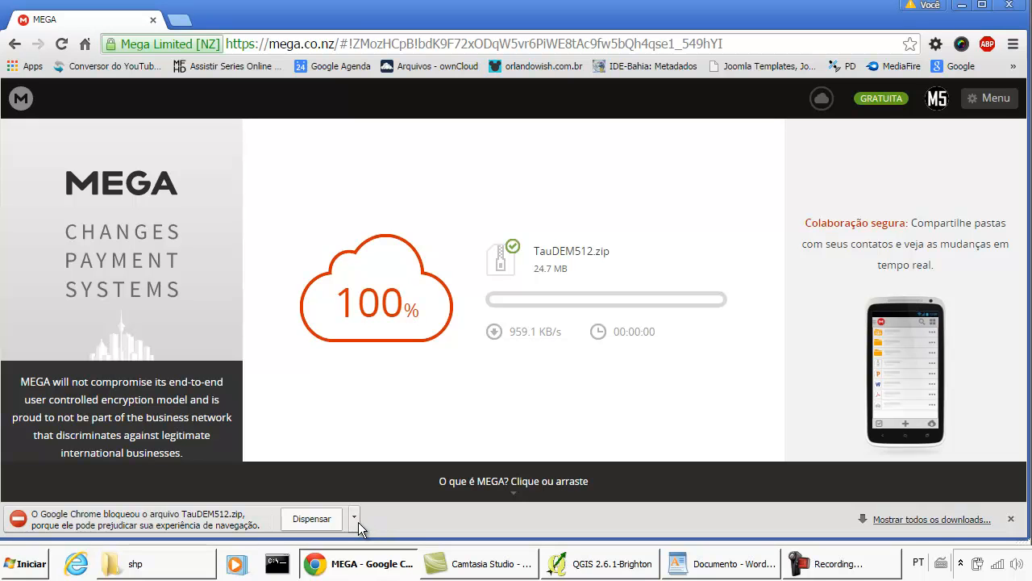
- Recover the blocked TauDEM512.zip from Chrome's downloads list and keep the file anyway
left_click(925, 521)
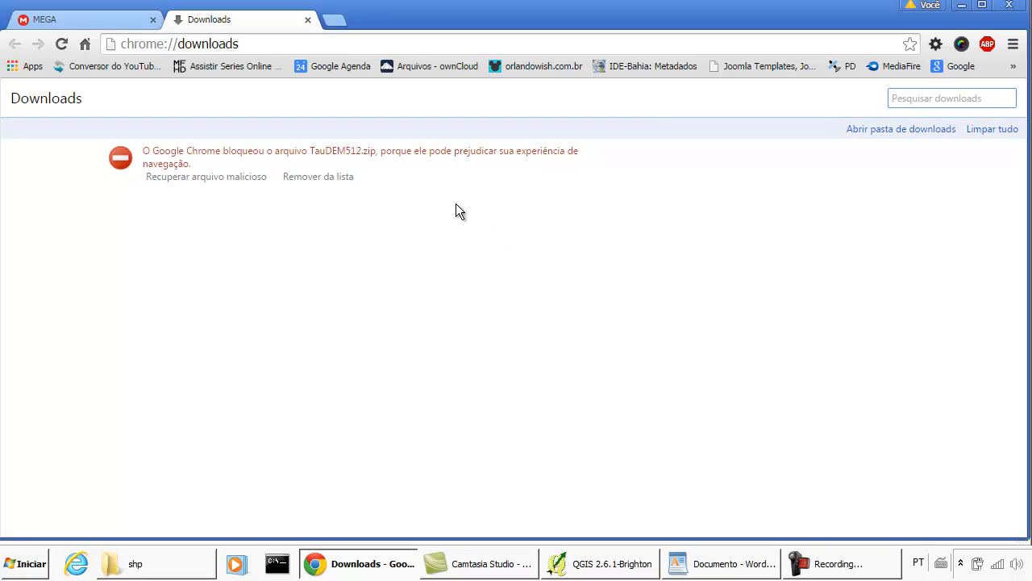
left_click(204, 177)
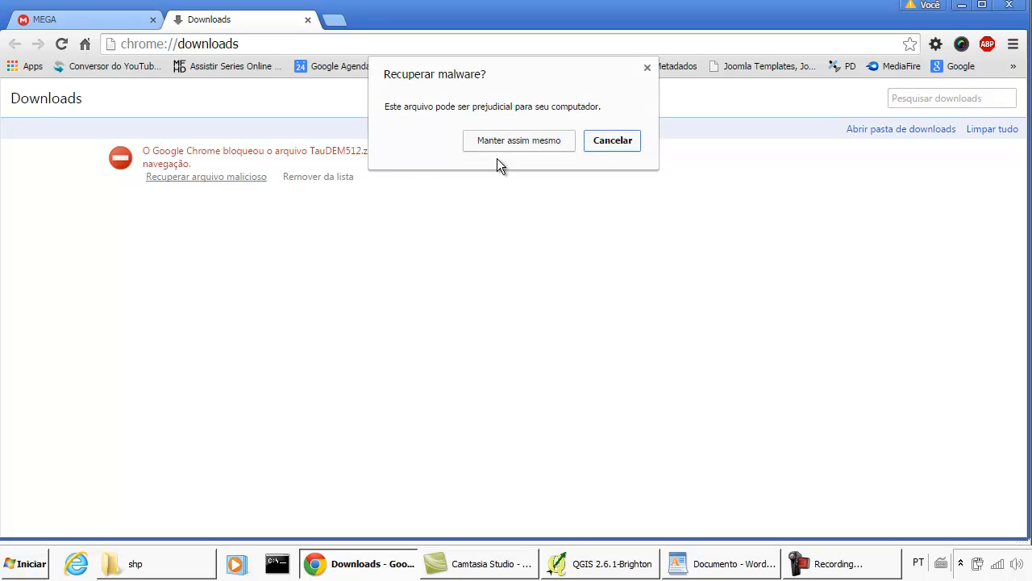
left_click(521, 141)
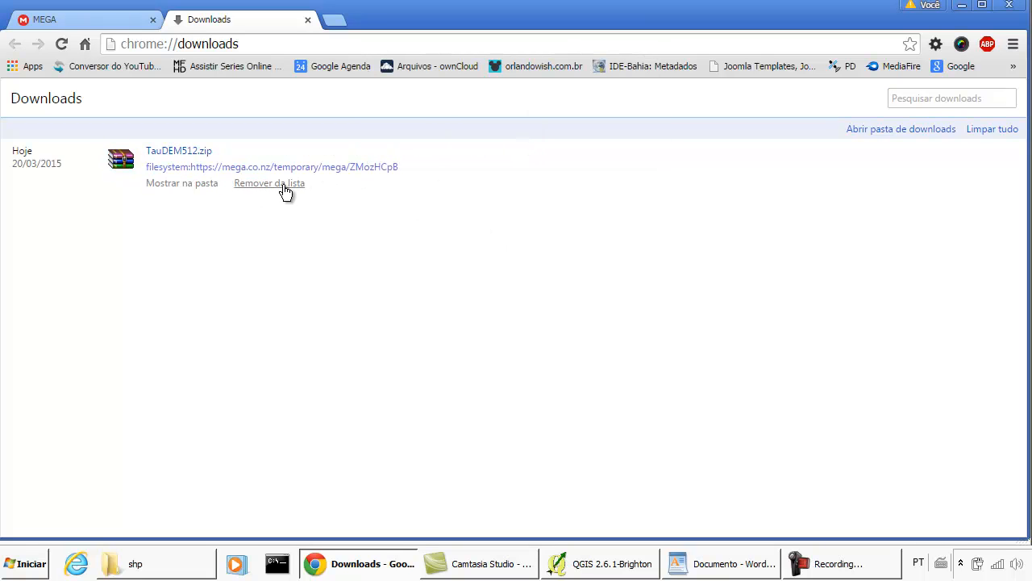
left_click(98, 23)
left_click(229, 21)
- Show the downloaded TauDEM512.zip in its folder and extract it there with WinRAR
left_click(186, 185)
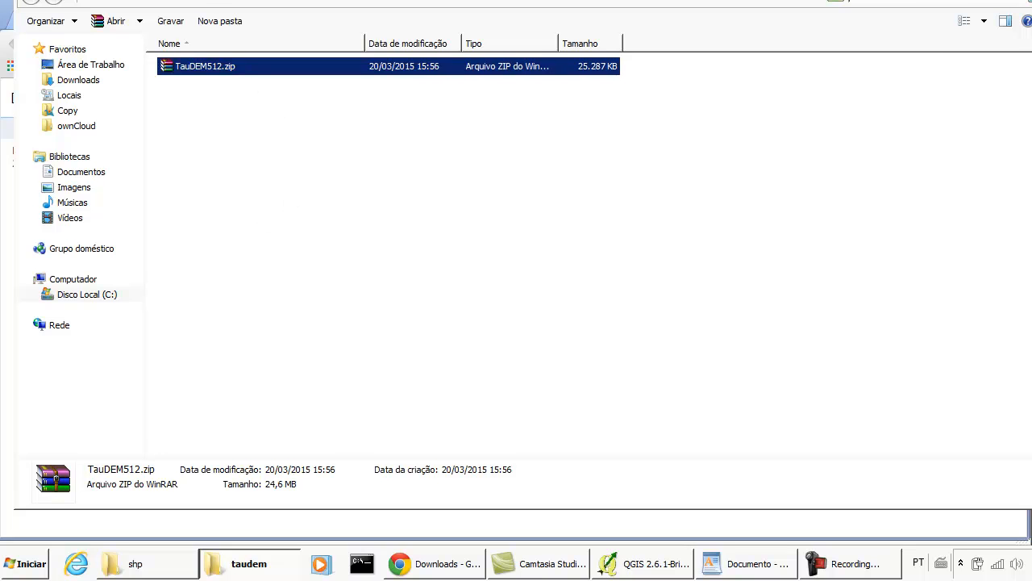
left_click_drag(256, 0, 236, 10)
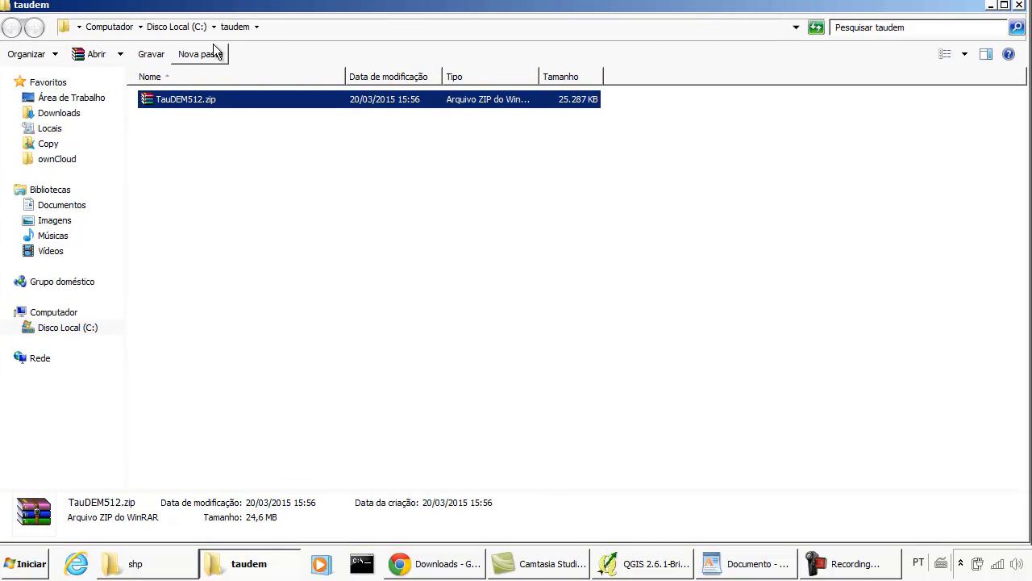
right_click(253, 104)
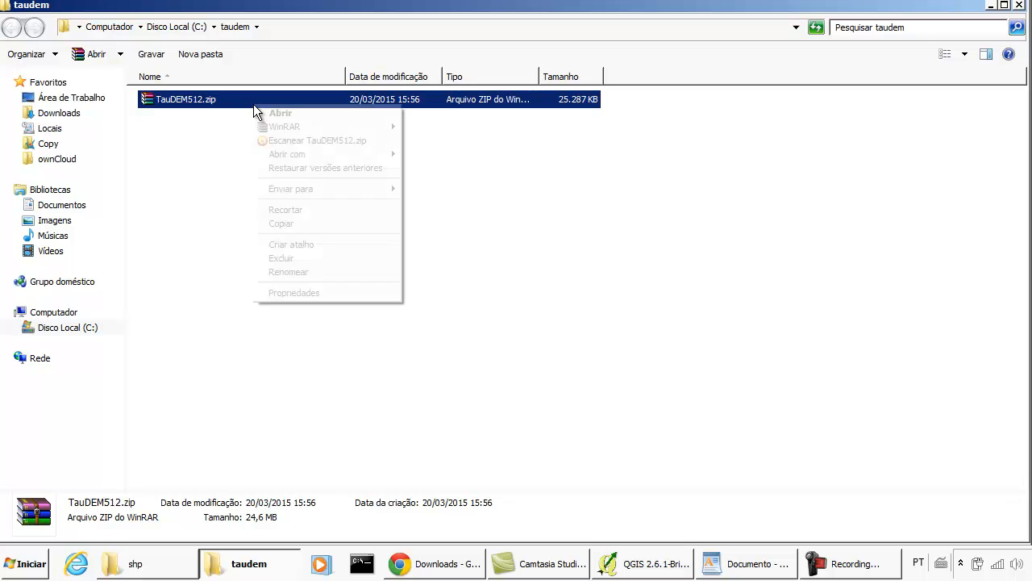
mouse_move(317, 129)
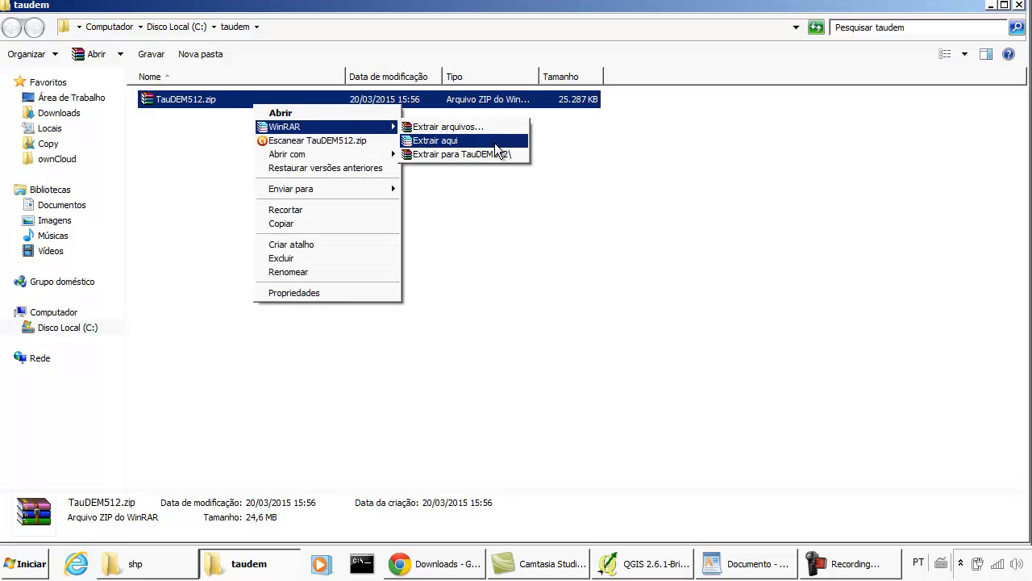
left_click(425, 140)
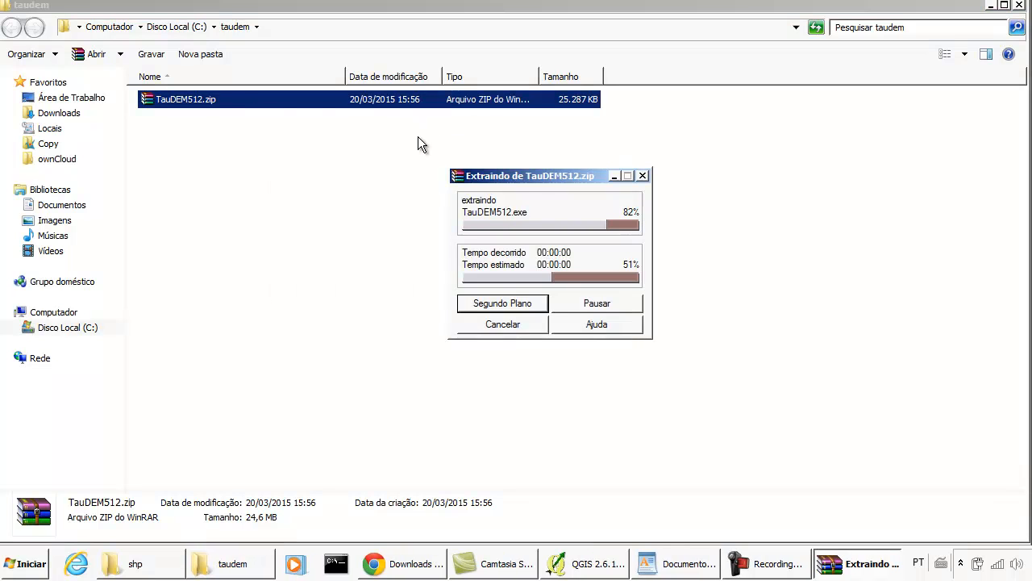
- Run TauDEM512.exe as administrator and start the setup of the libraries required for TauDEM
left_click(213, 99)
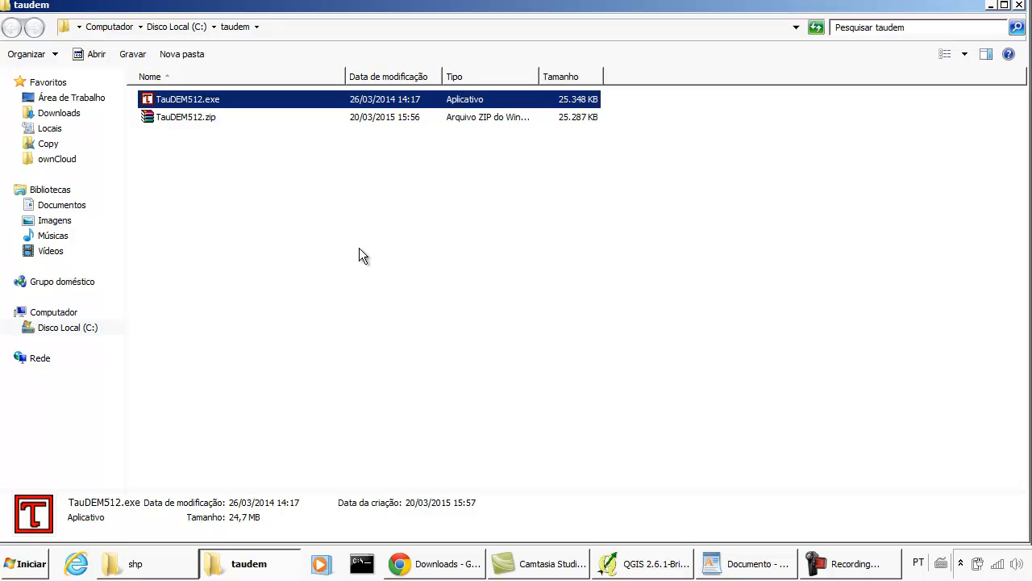
right_click(237, 98)
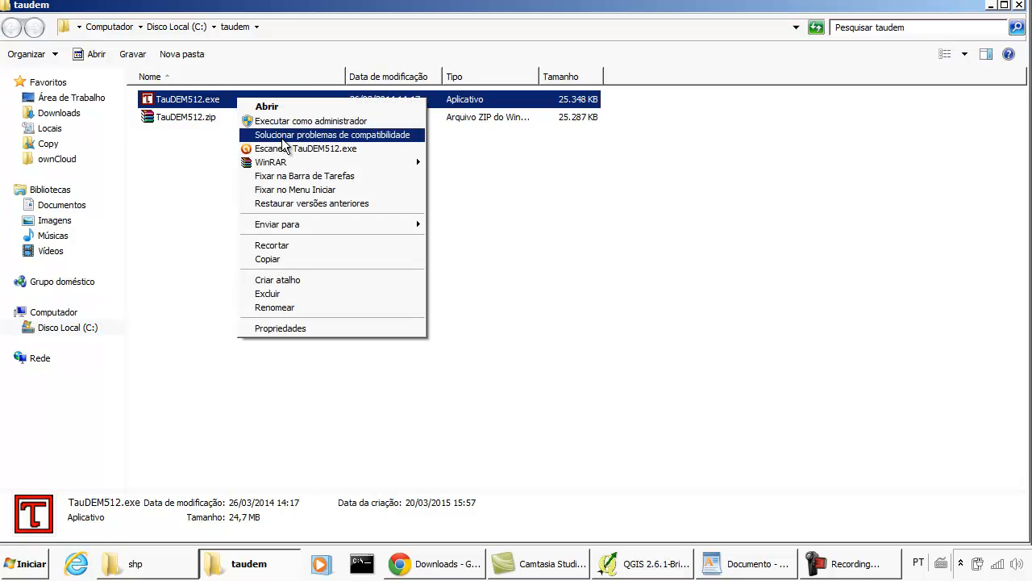
left_click(379, 124)
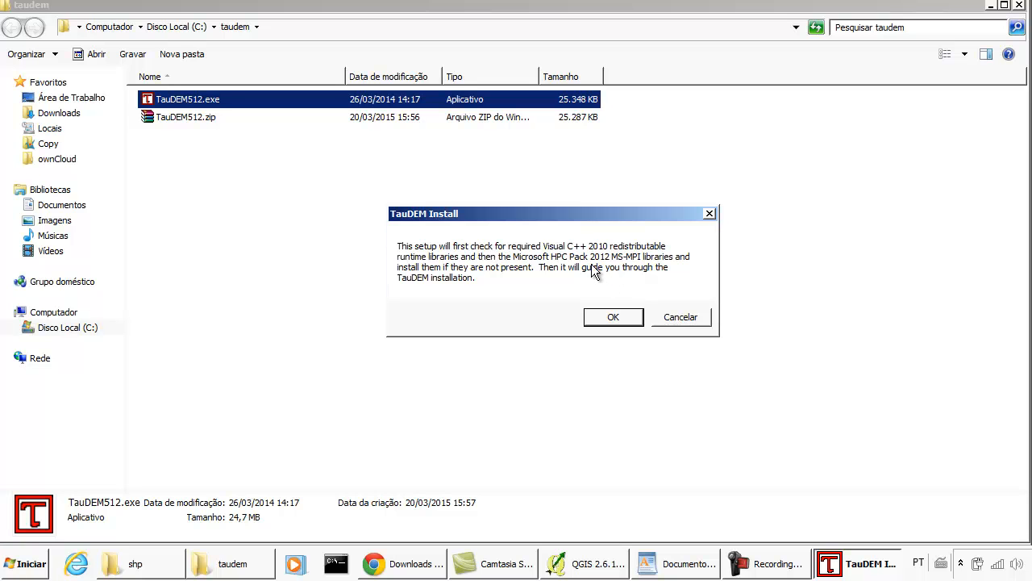
left_click(615, 318)
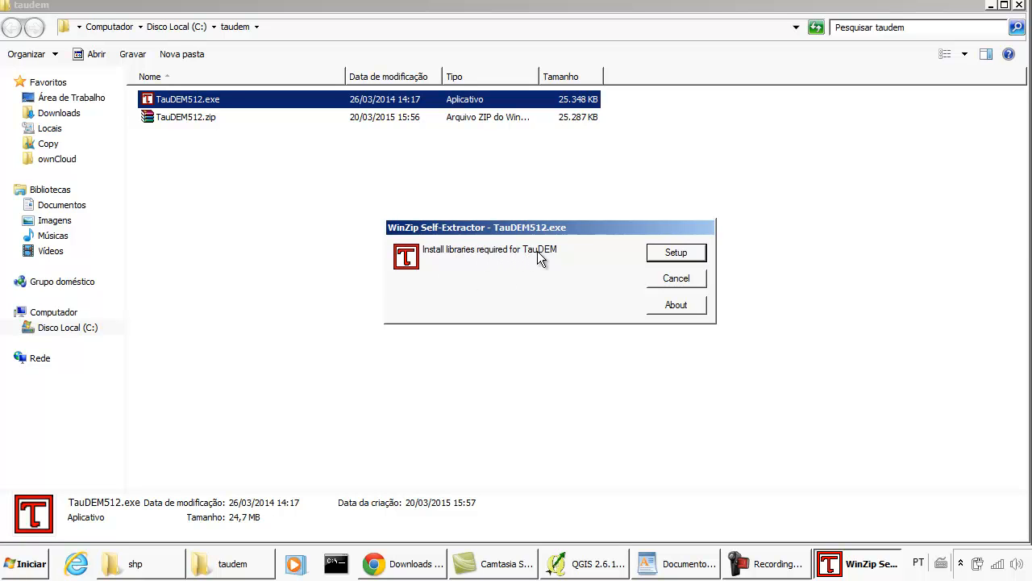
left_click(683, 251)
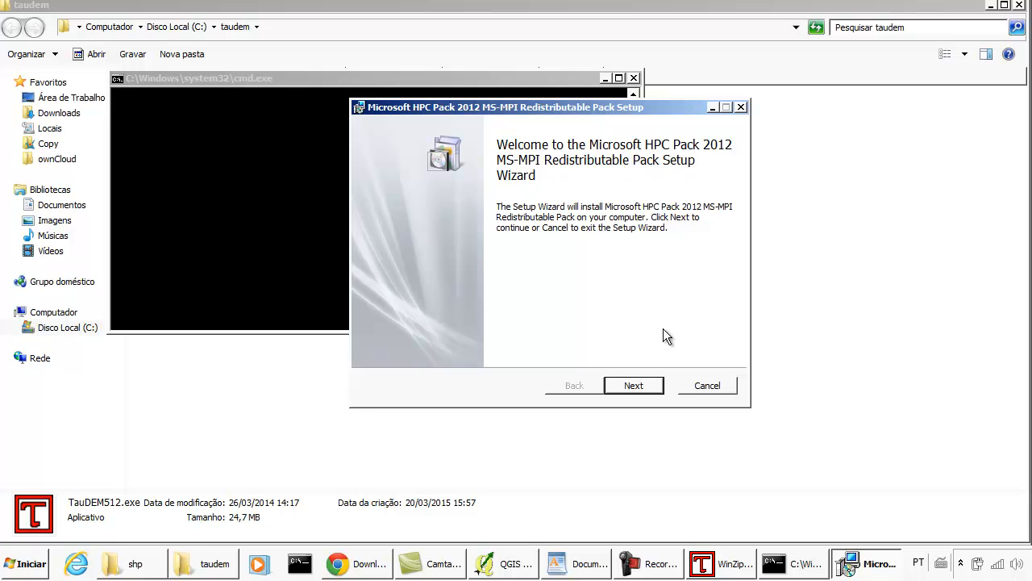
- Accept the license terms of the Microsoft HPC Pack 2012 MS-MPI setup and continue to the destination folder choice
left_click(635, 388)
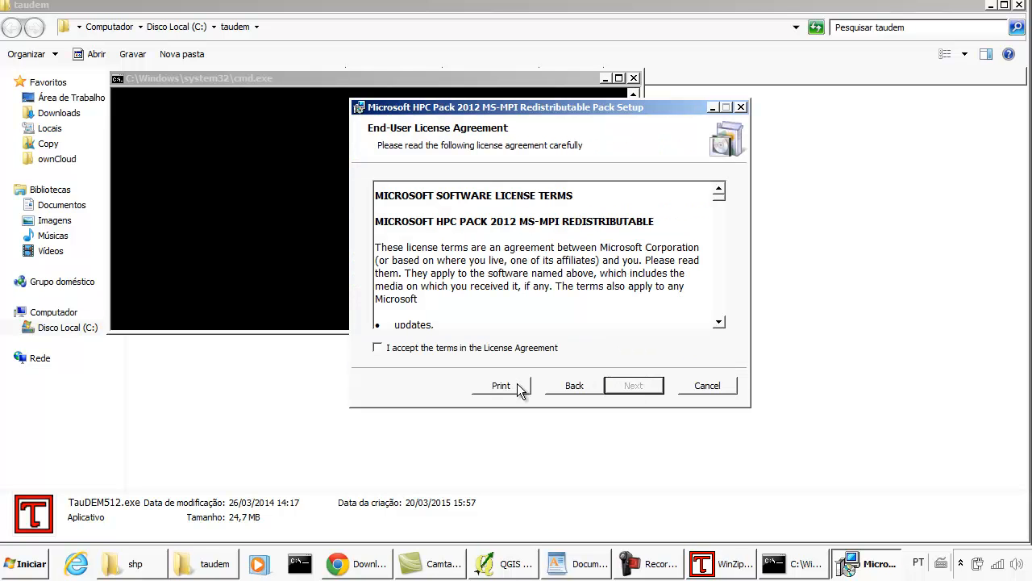
left_click(458, 350)
left_click_drag(719, 199, 712, 326)
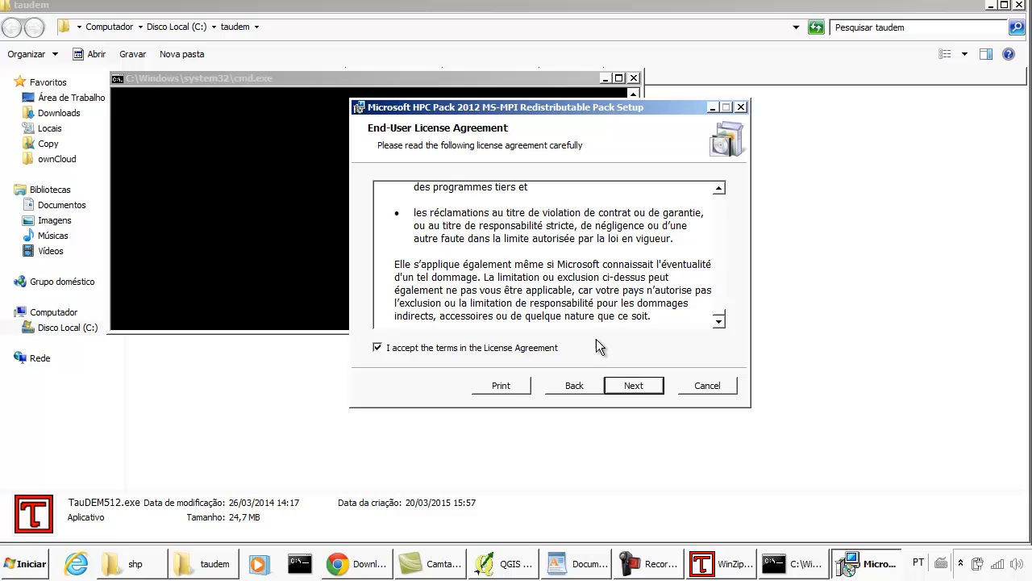
left_click(629, 386)
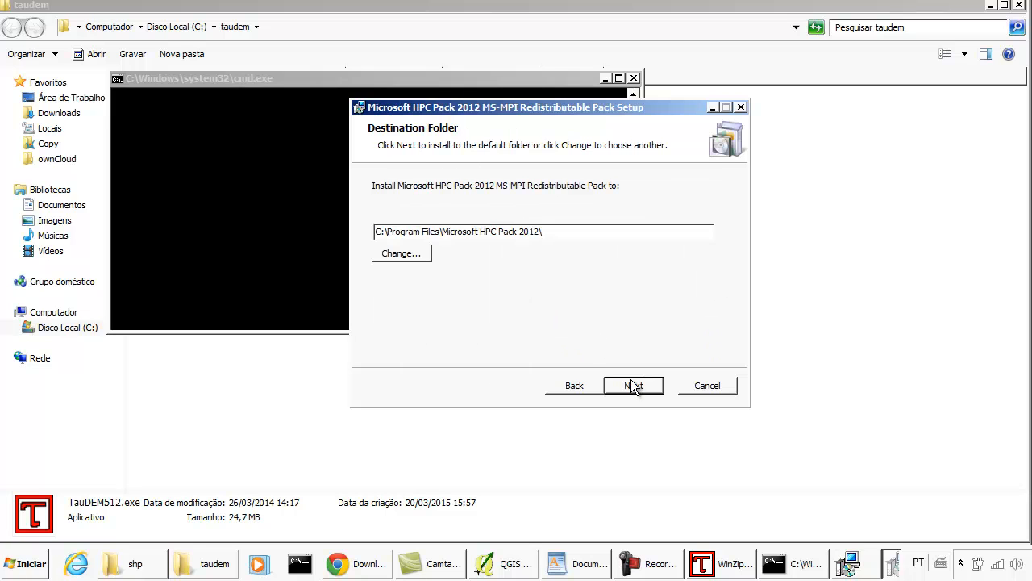
- Check the program folders on local disk C: against the destination folder proposed for the MS-MPI pack
left_click(375, 233)
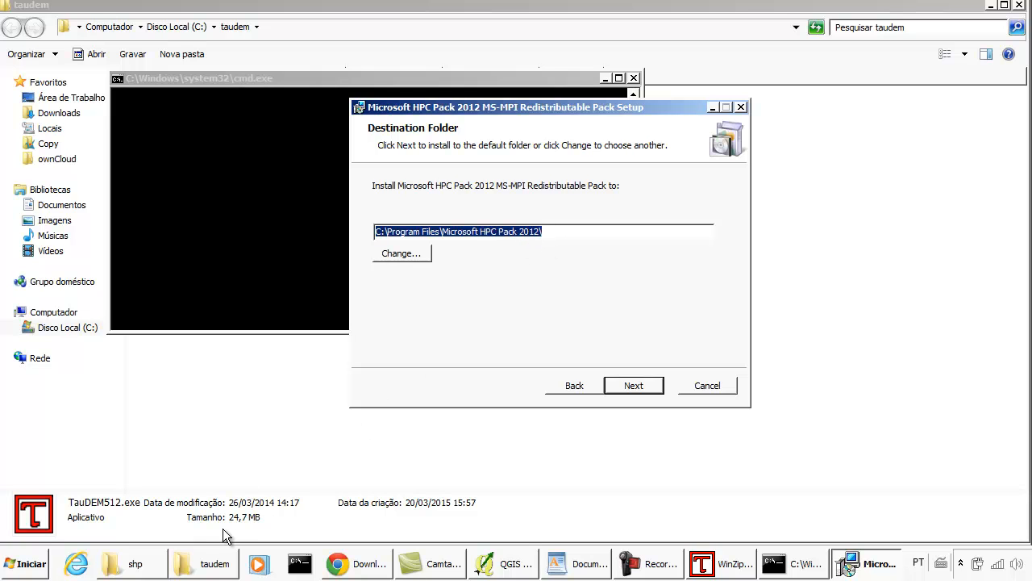
mouse_move(159, 569)
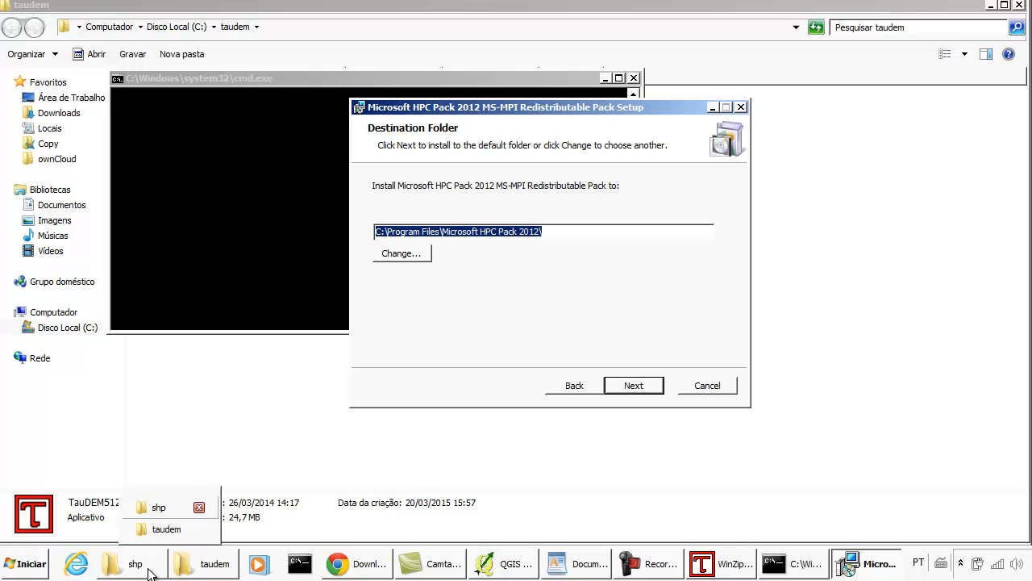
left_click(159, 564)
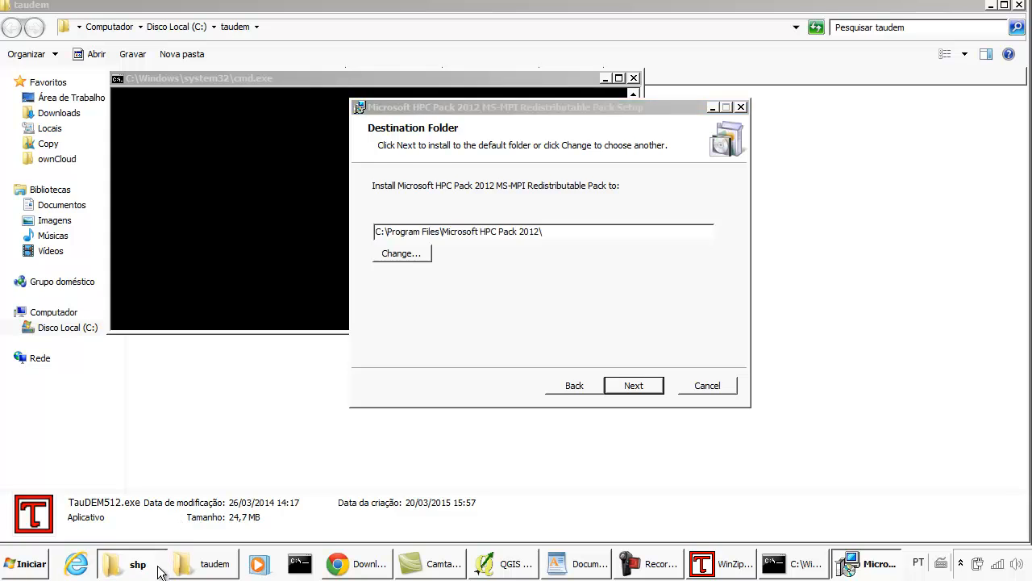
left_click(79, 331)
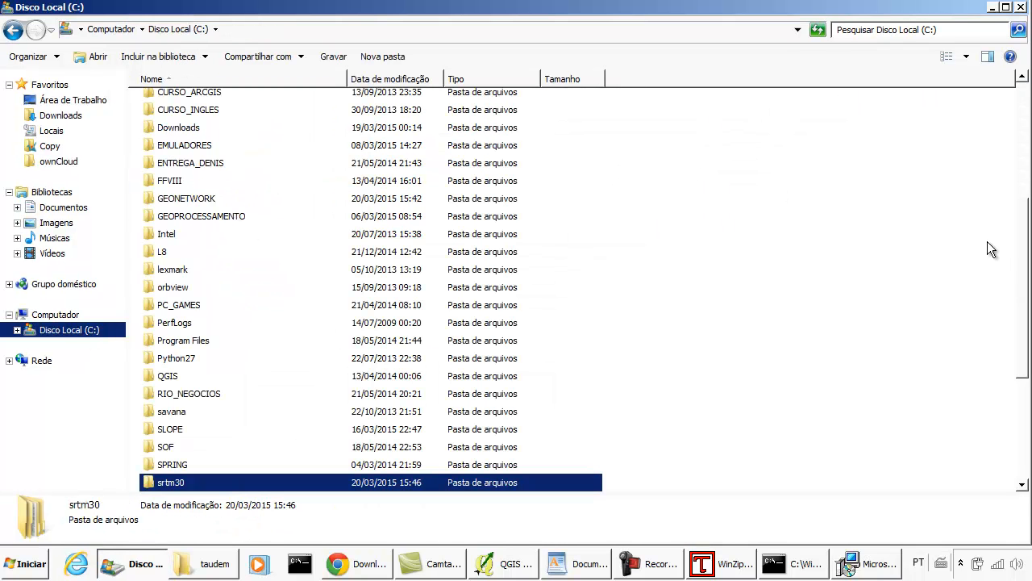
left_click_drag(1021, 240, 1023, 84)
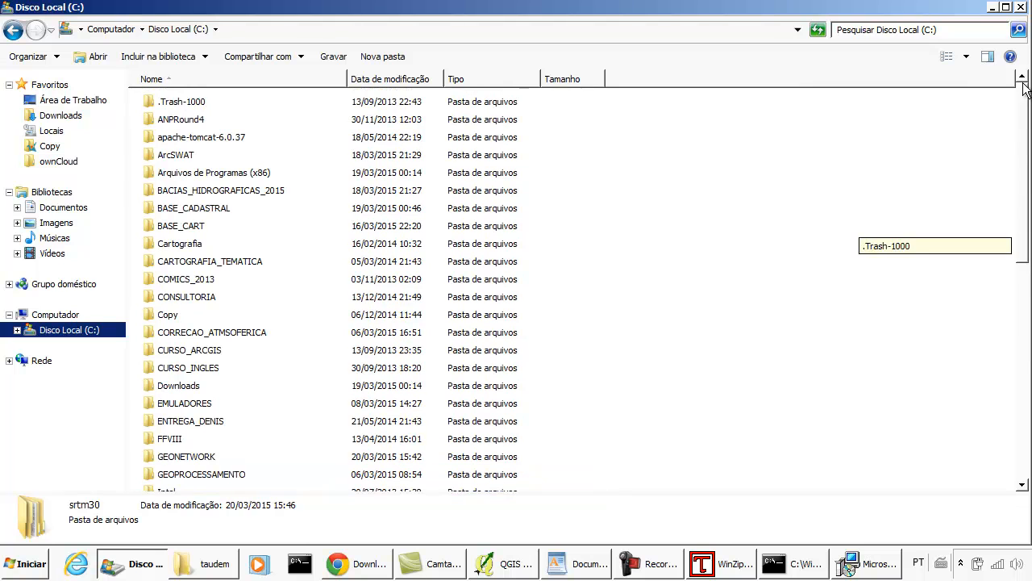
left_click(197, 174)
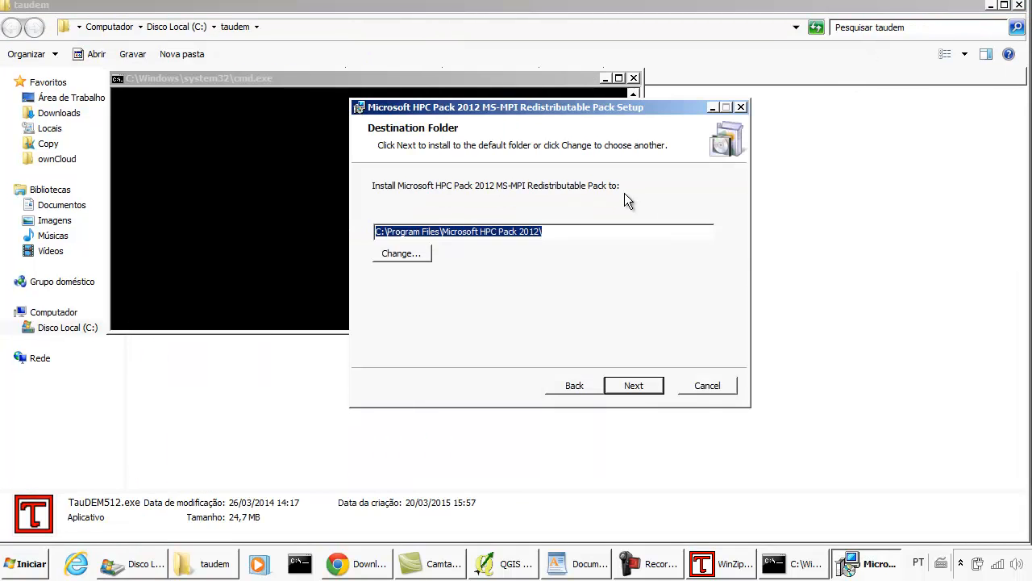
- Install the MS-MPI Redistributable Pack in the default folder C:\Program Files\Microsoft HPC Pack 2012\ and finish its setup
left_click(634, 385)
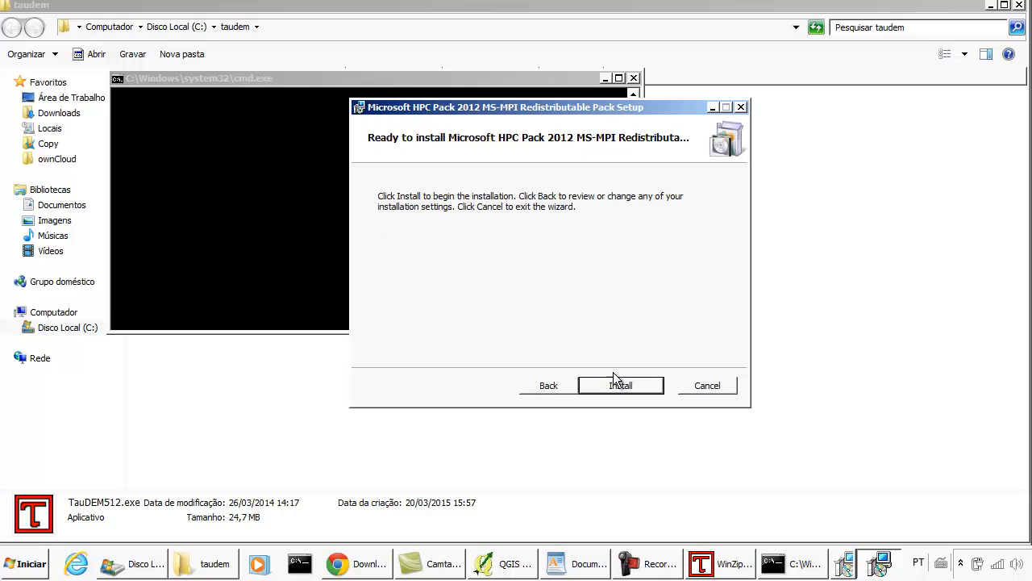
left_click(621, 385)
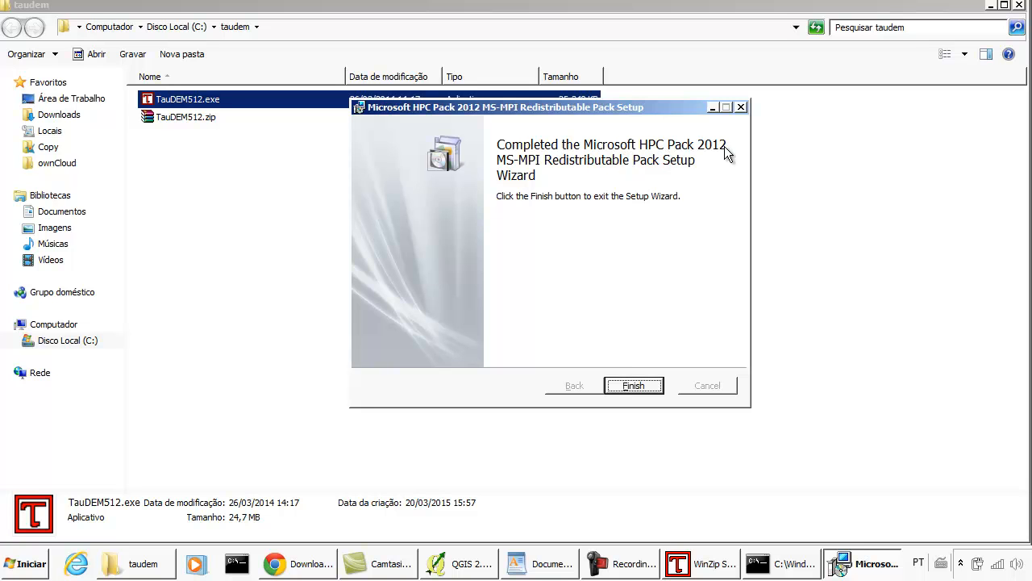
left_click(643, 385)
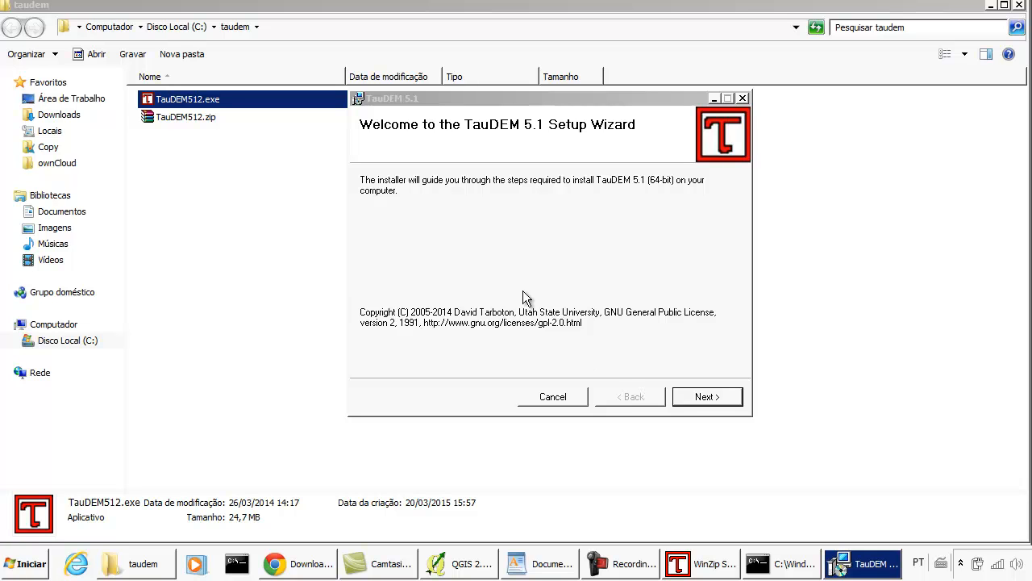
- Open the Bin folder of Microsoft HPC Pack 2012 inside Program Files on local disk C:
left_click(556, 102)
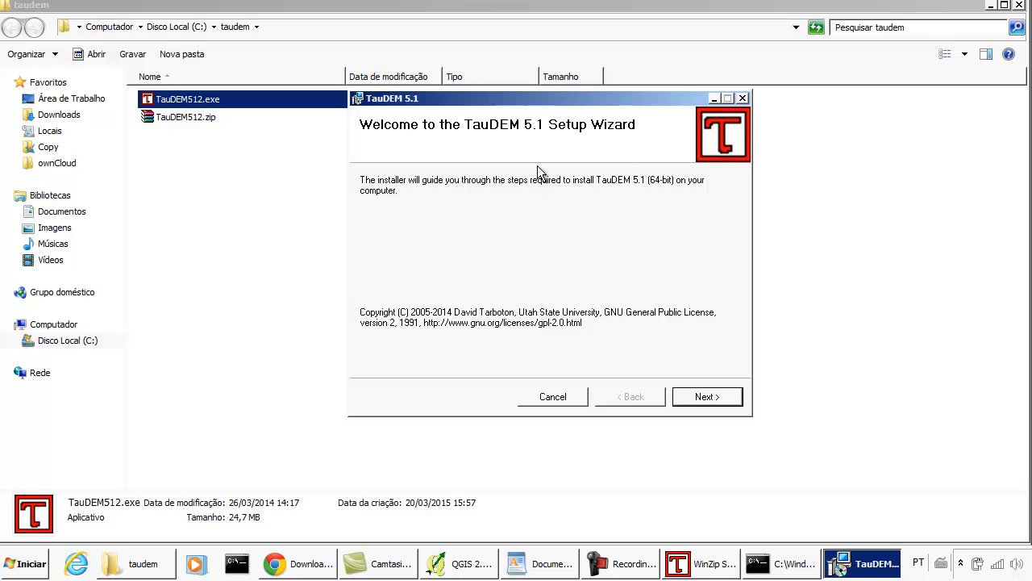
left_click(148, 565)
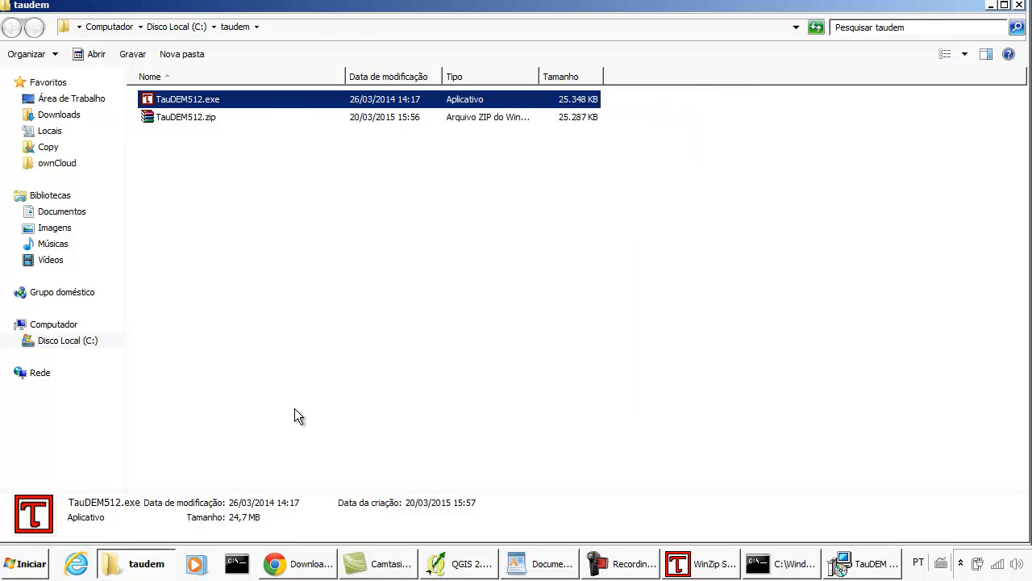
left_click(76, 345)
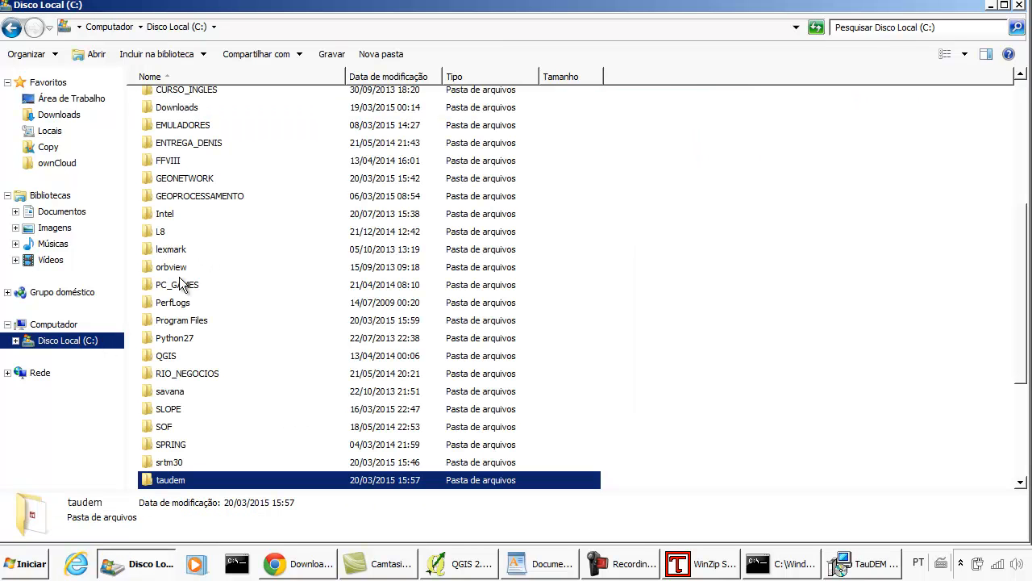
left_click(198, 321)
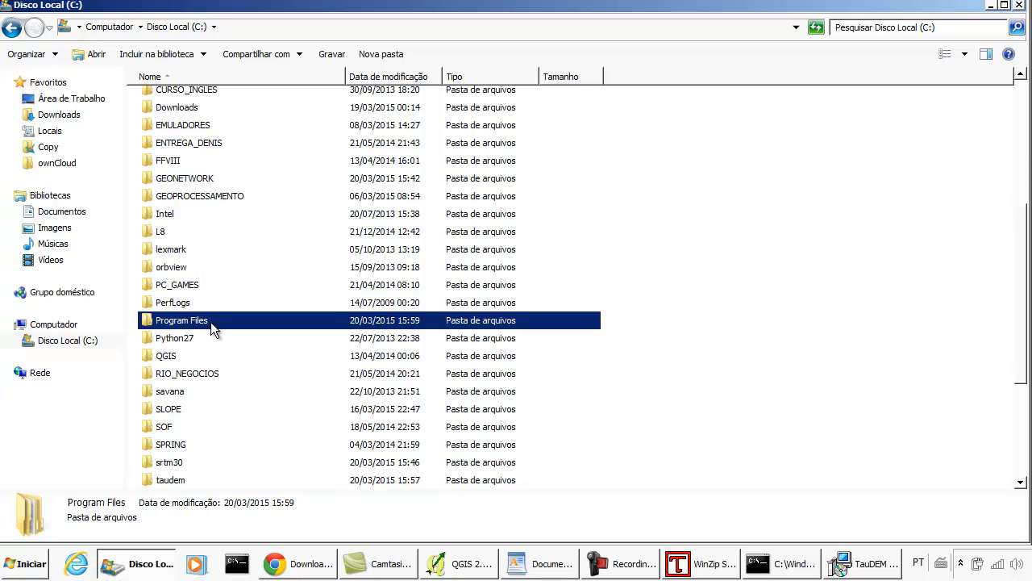
double_click(210, 321)
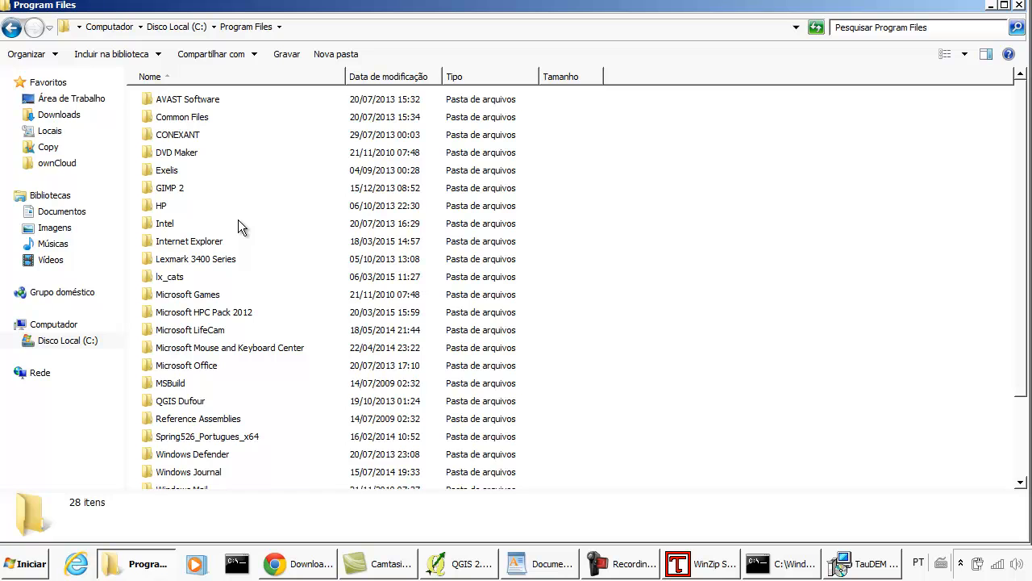
scroll(239, 229, "down", 2)
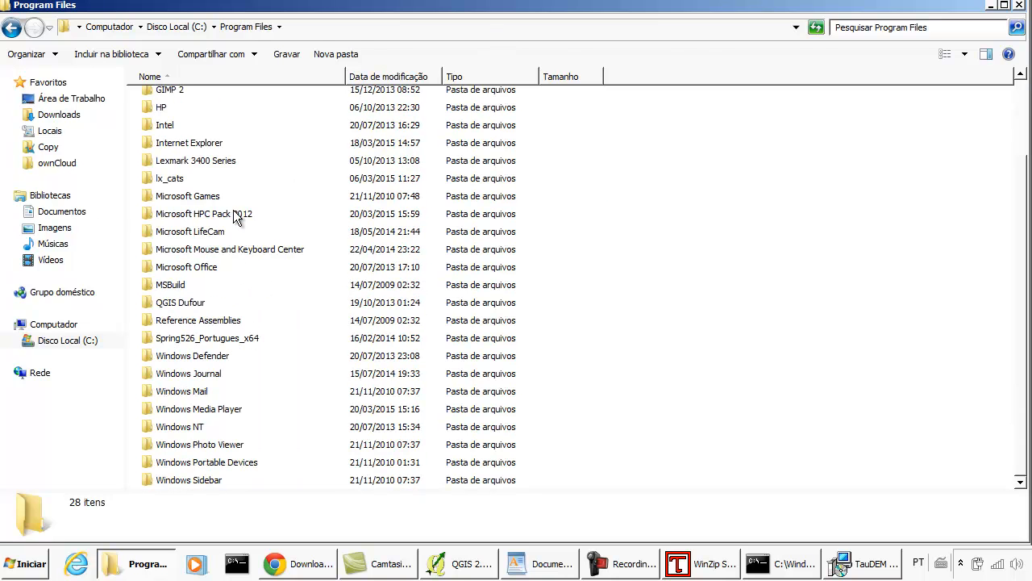
left_click(235, 215)
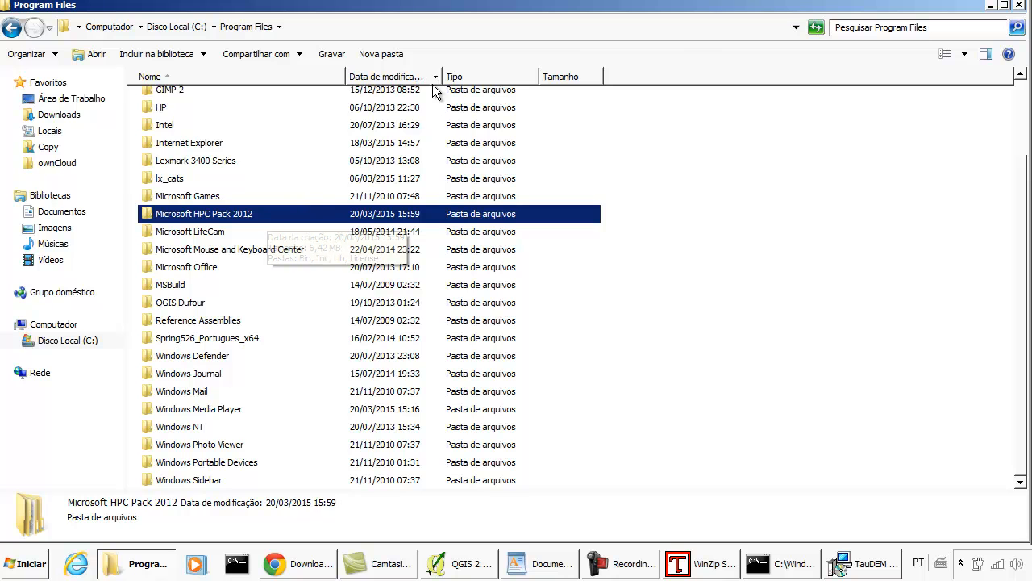
double_click(264, 213)
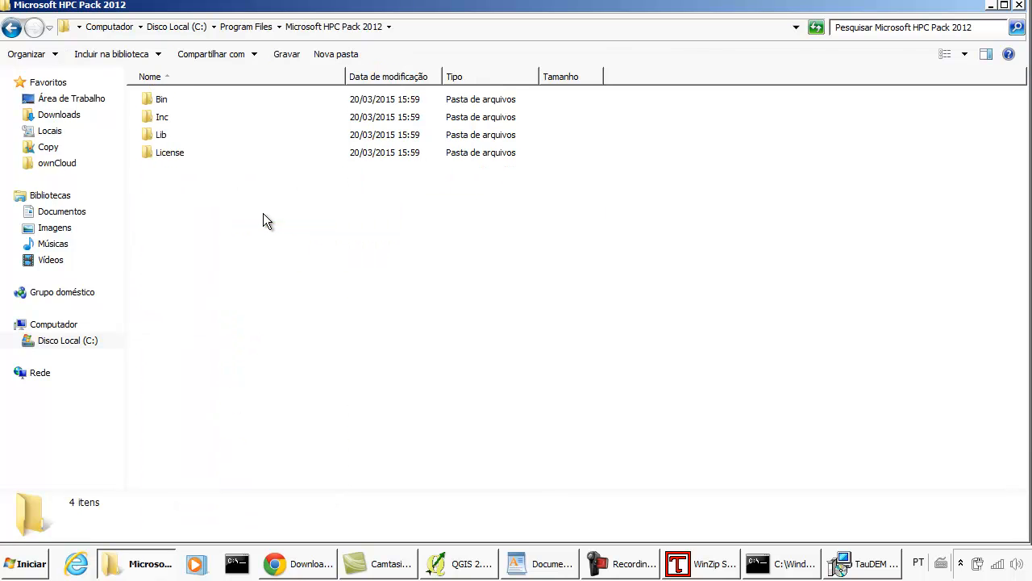
left_click(178, 99)
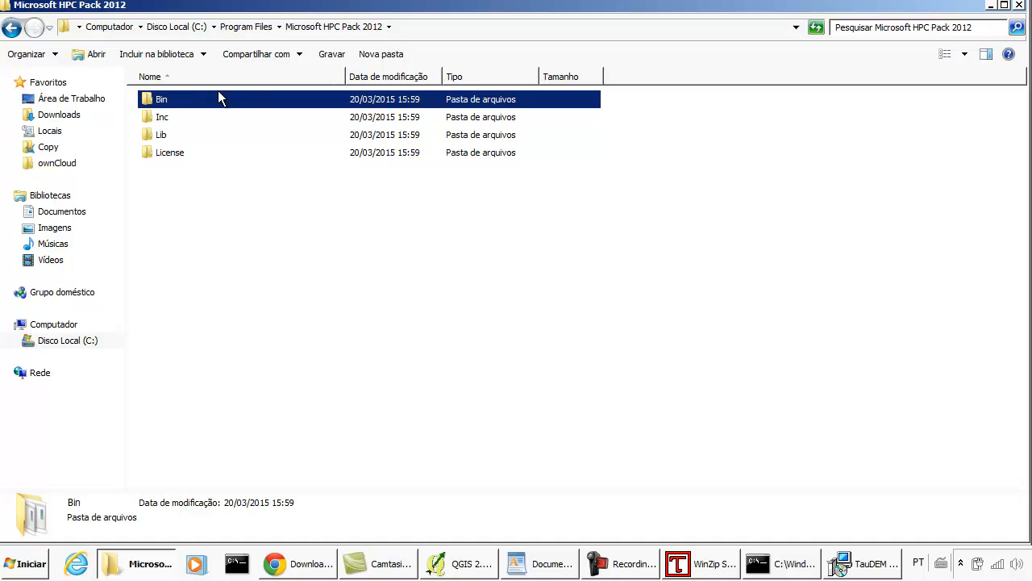
double_click(172, 105)
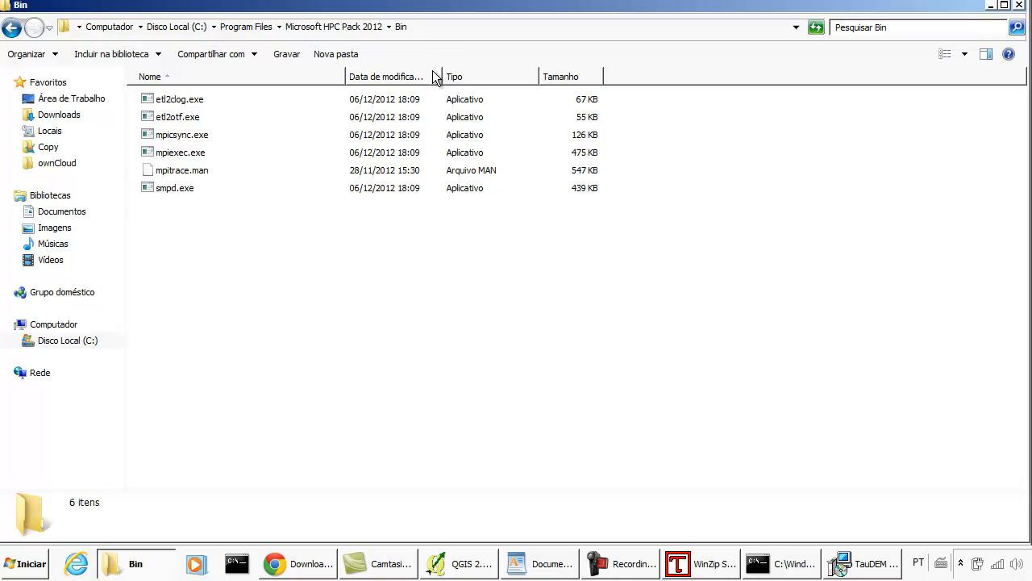
- Copy the Bin folder's full path and paste it on a new line below the download link in WordPad
left_click(452, 28)
key("ctrl+c")
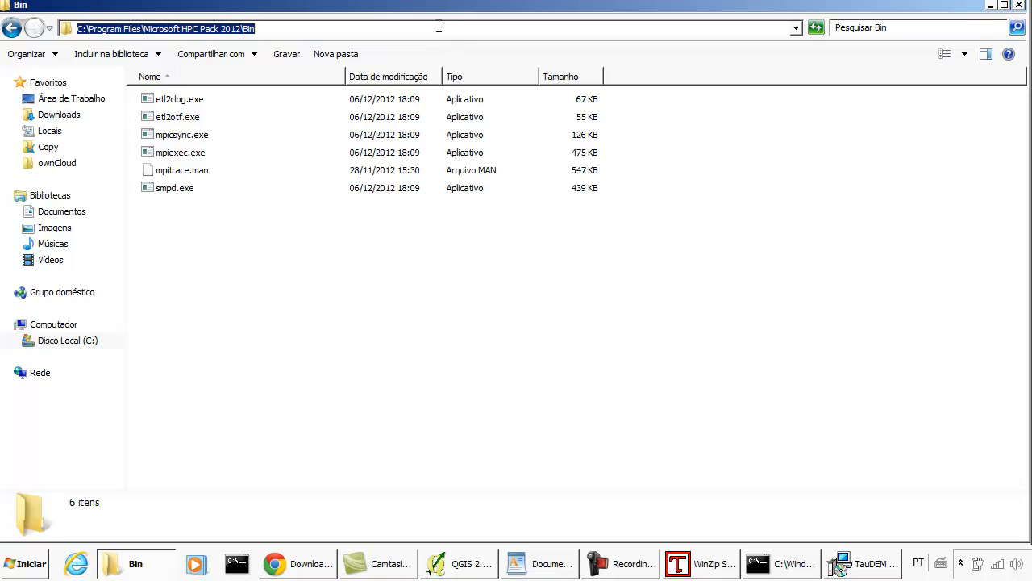
right_click(224, 28)
left_click(300, 69)
left_click(538, 562)
left_click(754, 341)
key("Return")
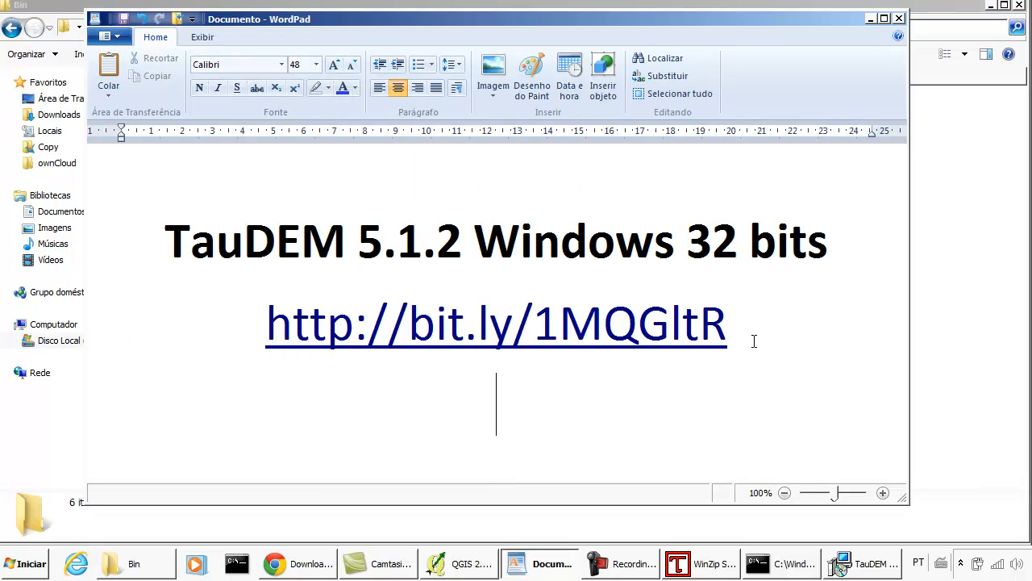
key("ctrl+s")
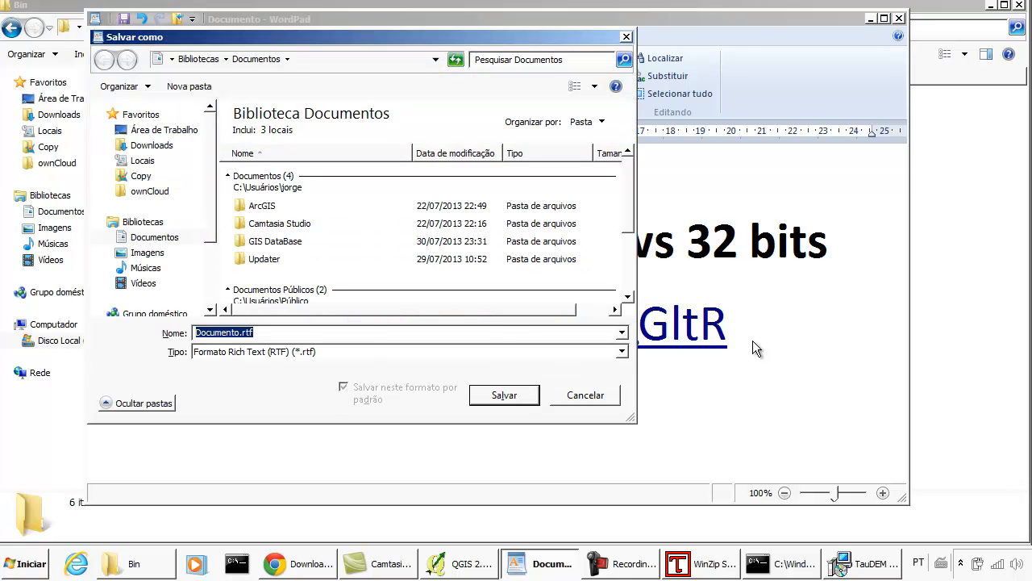
left_click(520, 403)
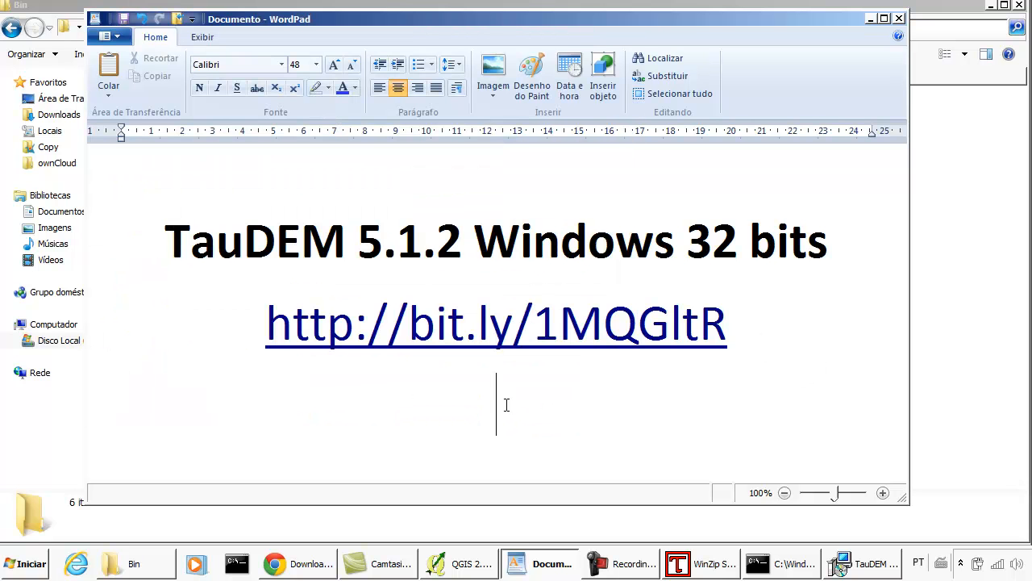
key("ctrl+v")
- Set the font size of the pasted Bin path to 26 and minimize the document
left_click_drag(602, 417, 161, 367)
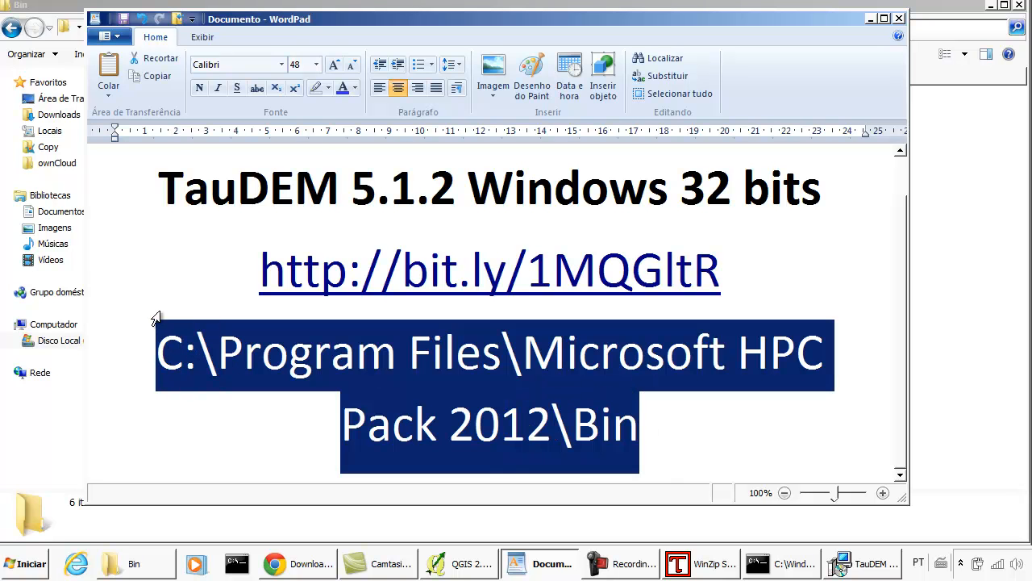
left_click(315, 65)
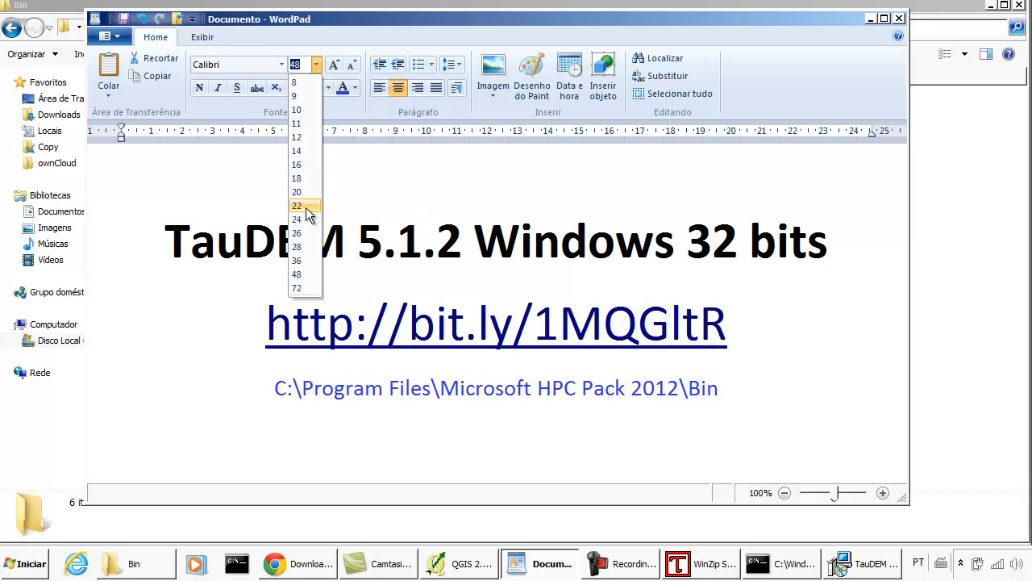
left_click(303, 232)
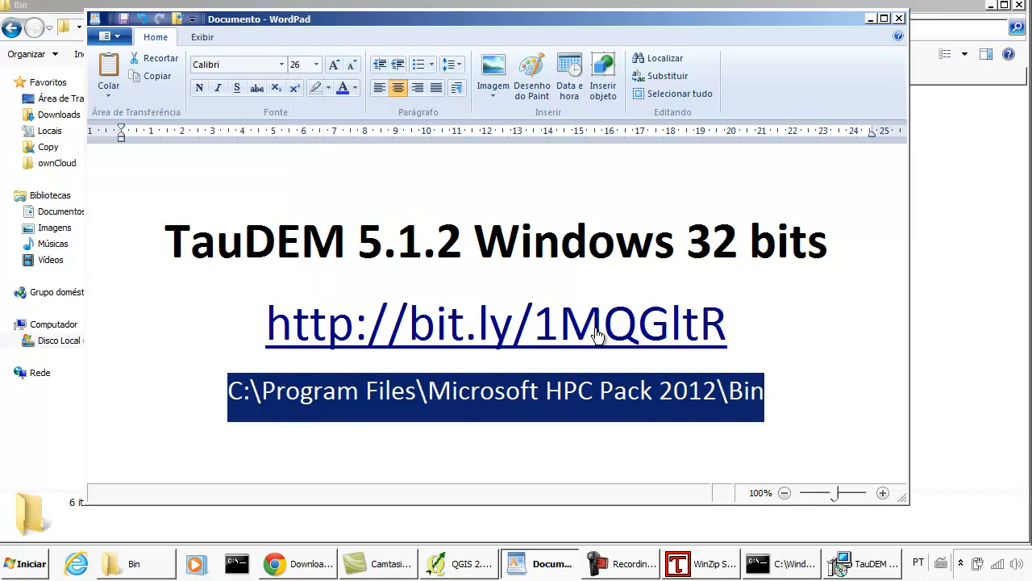
left_click(748, 397)
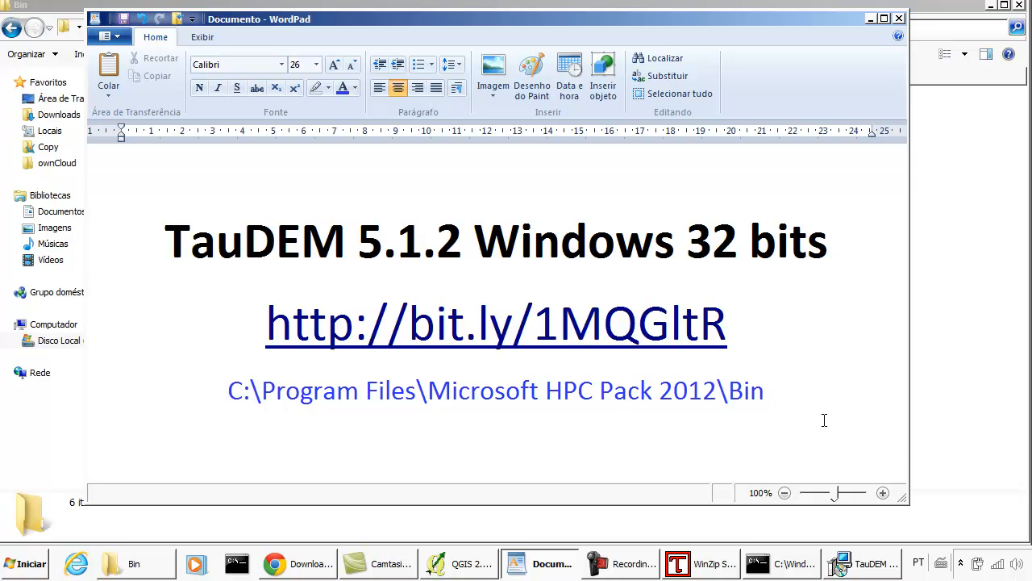
left_click(871, 18)
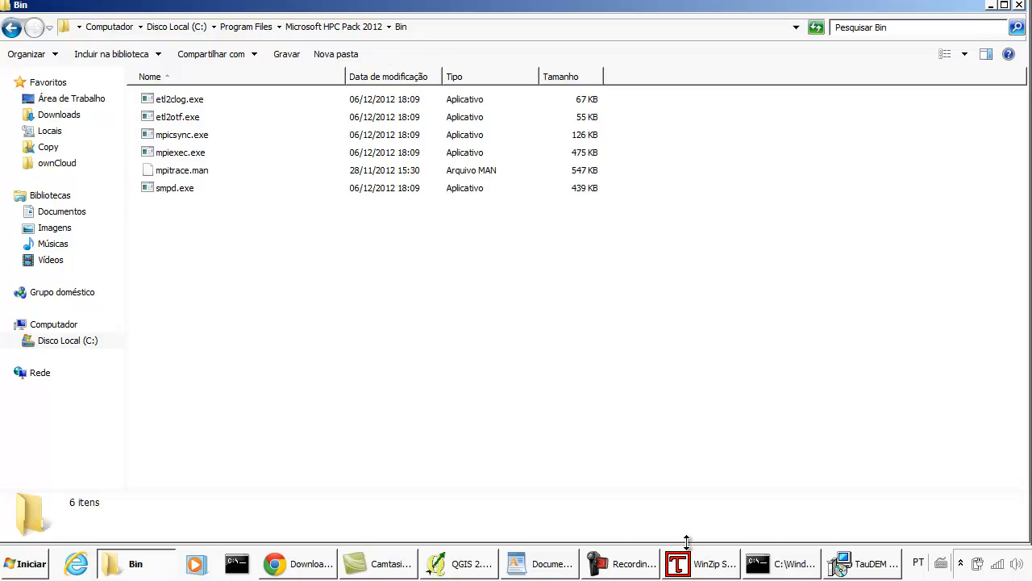
- Install TauDEM 5.1 in the default folder C:\Program Files\TauDEM\ and close the setup wizard
left_click(698, 563)
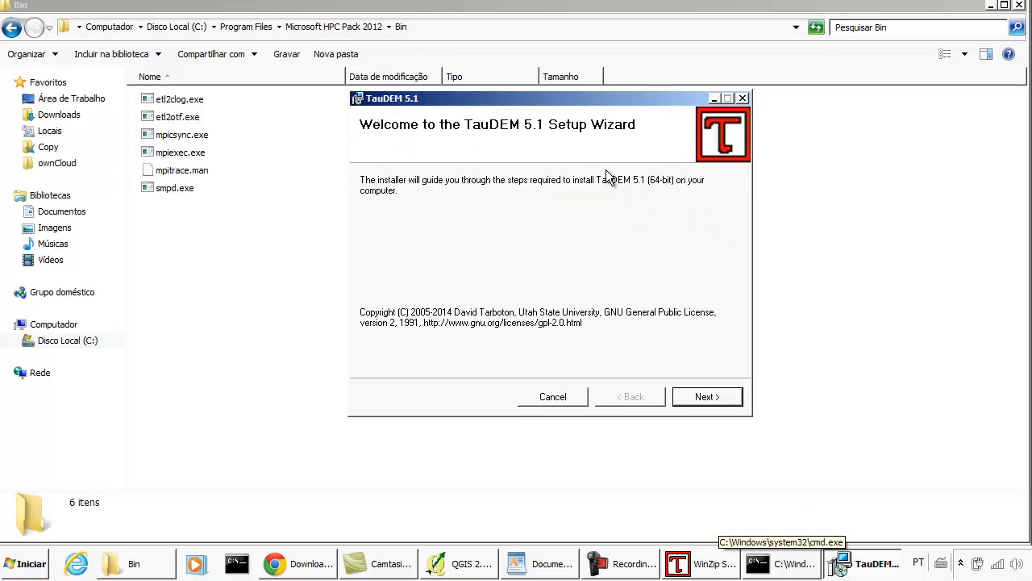
left_click(708, 400)
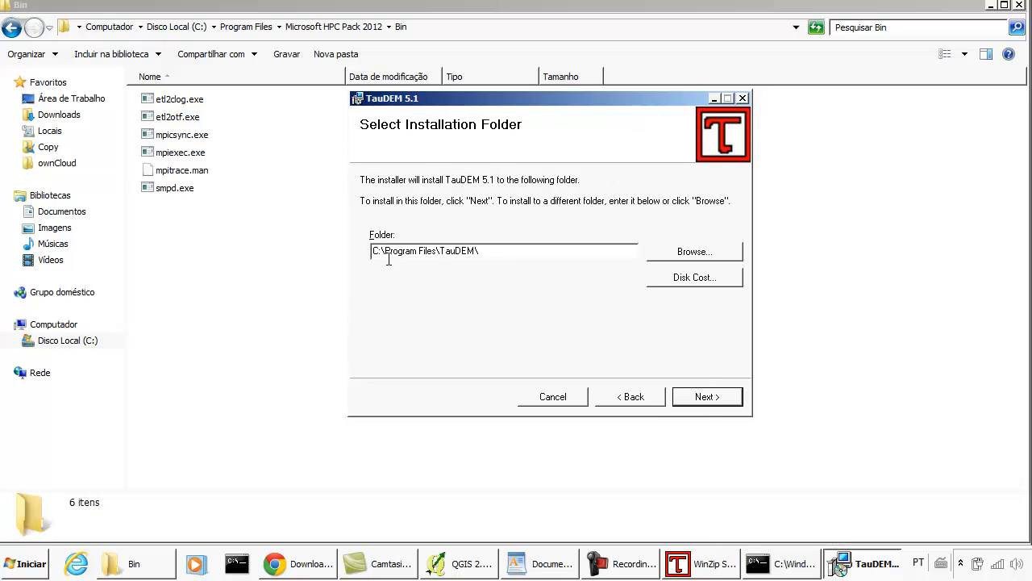
left_click(707, 397)
left_click(708, 397)
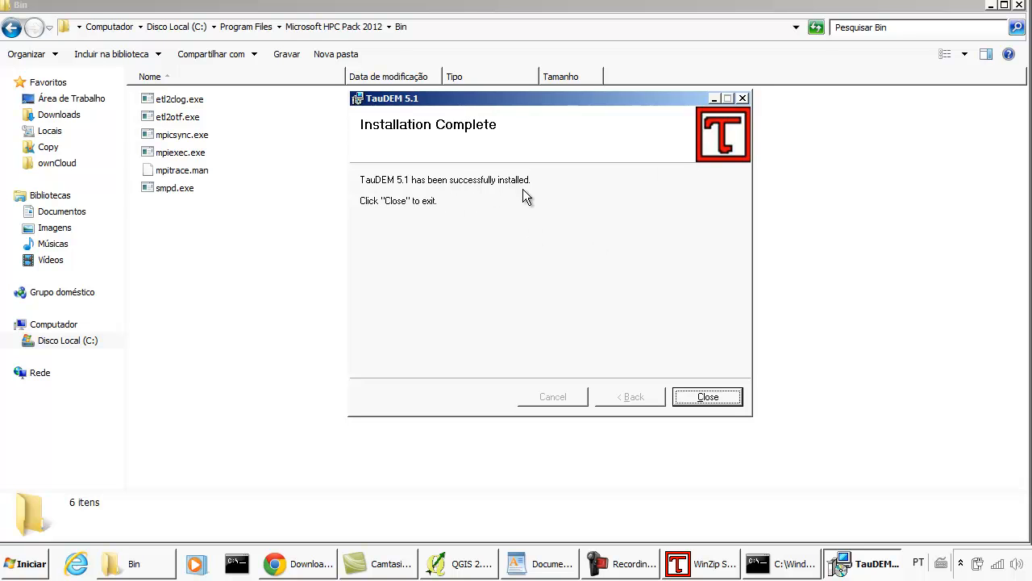
left_click(708, 398)
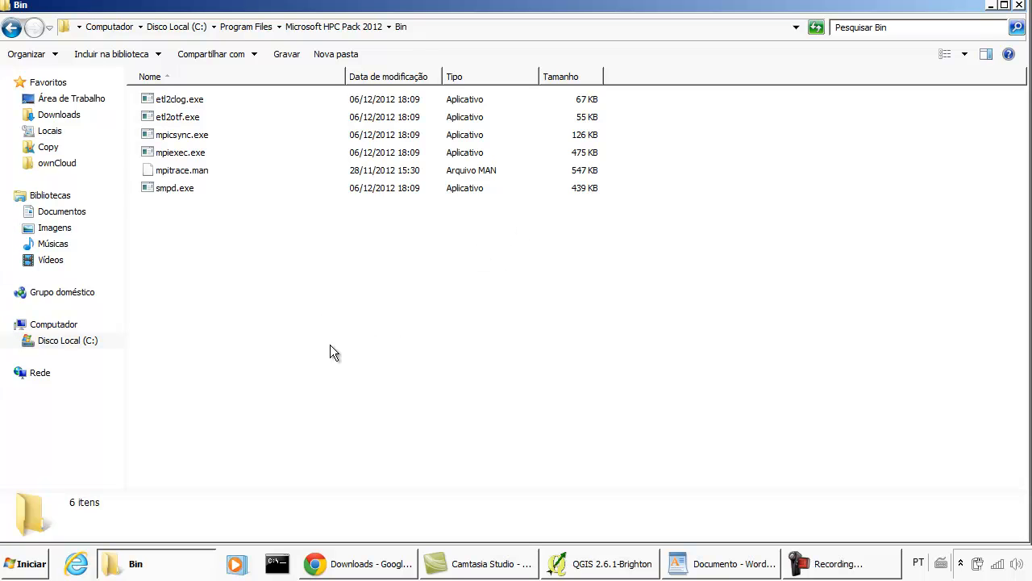
- Open the TauDEM folder inside Program Files on local disk C:
left_click(87, 343)
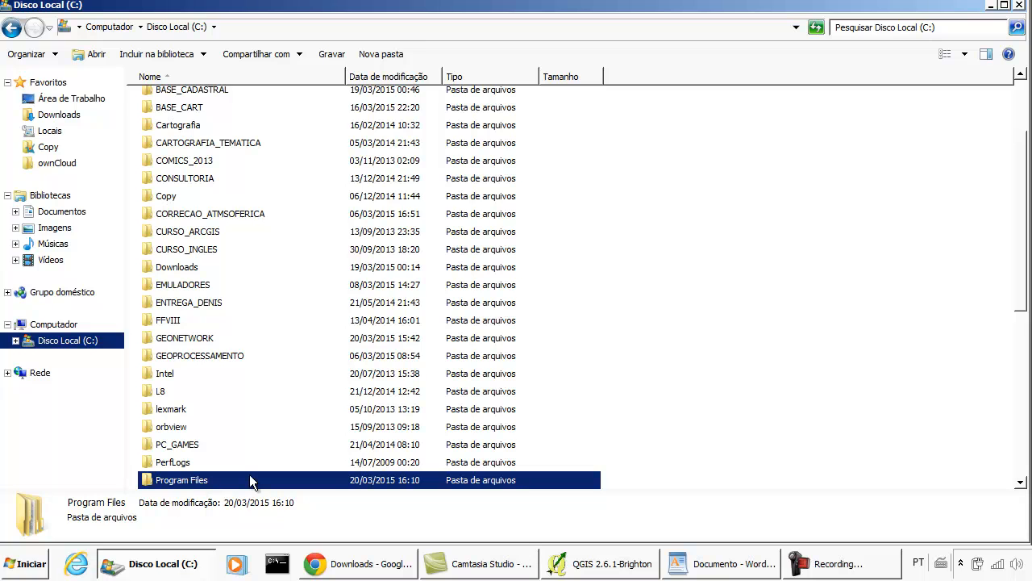
double_click(216, 477)
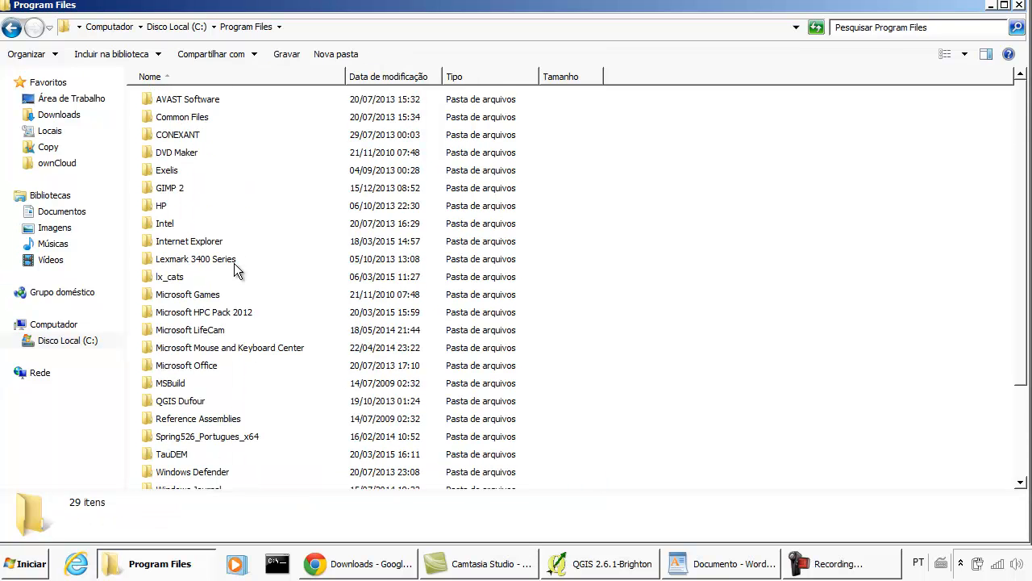
scroll(236, 266, "down", 3)
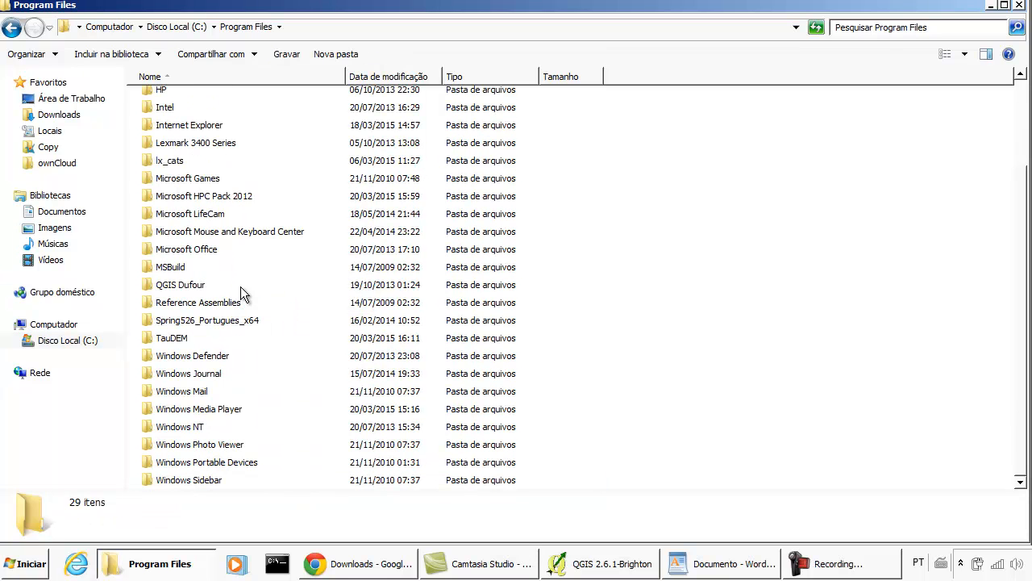
double_click(194, 337)
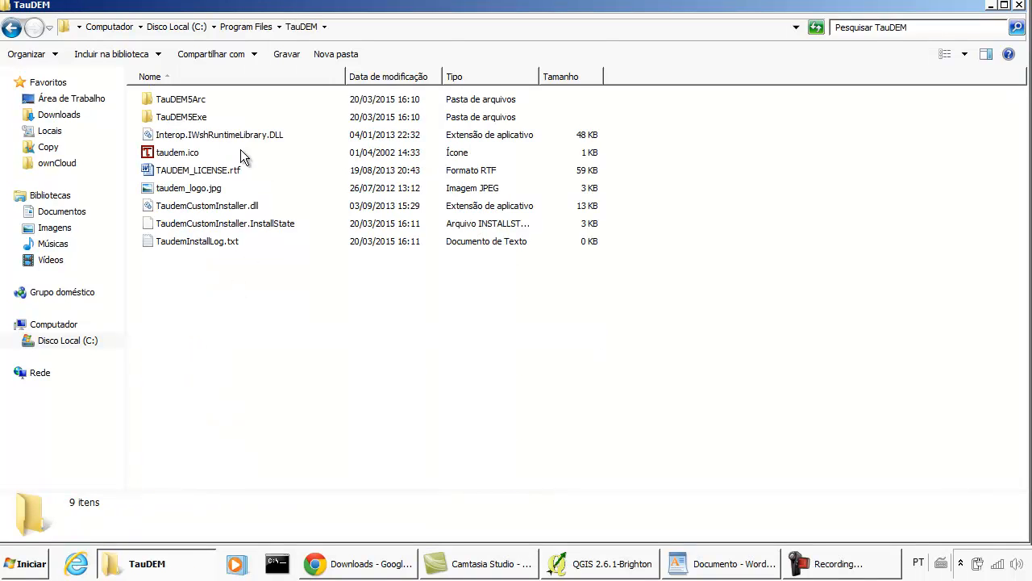
- Look through the Python files in the TauDEM5Arc subfolder and return to the TauDEM folder
left_click(214, 116)
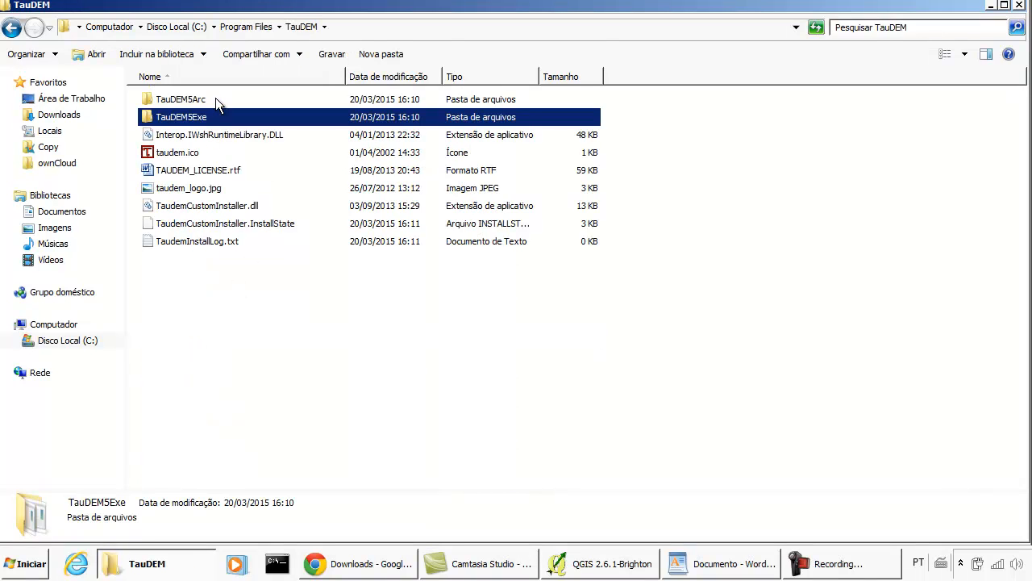
left_click(215, 99)
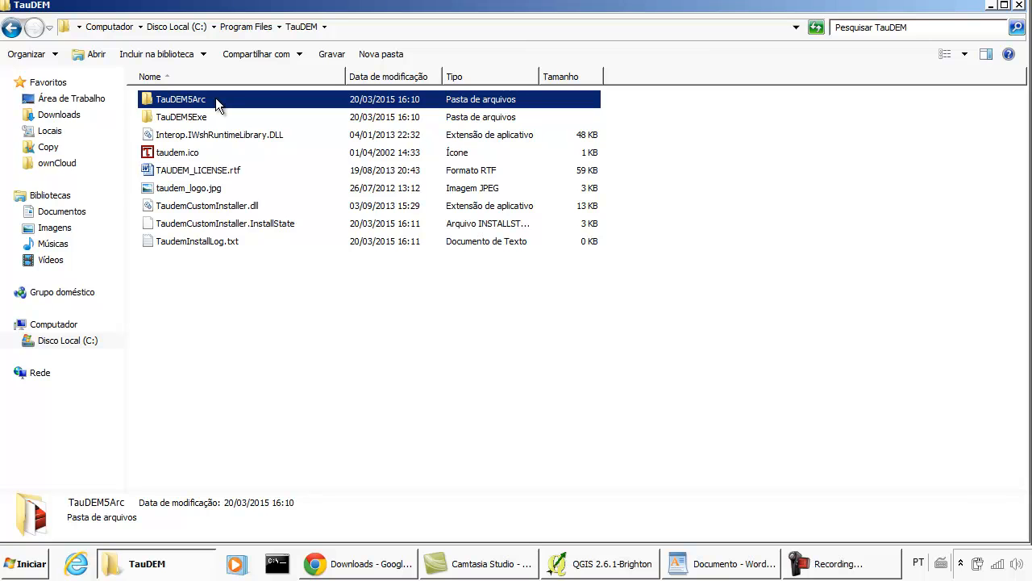
double_click(215, 98)
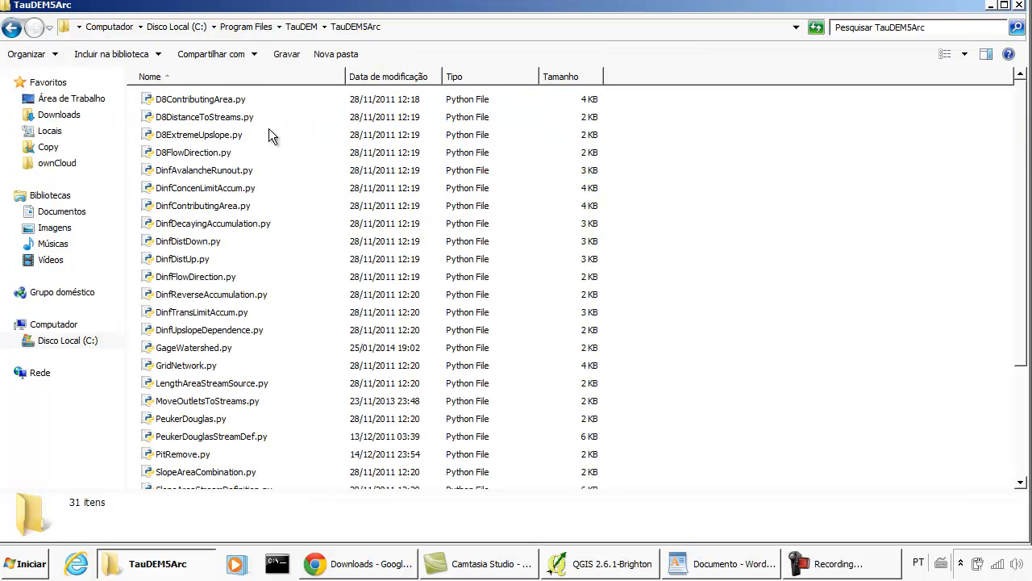
scroll(258, 185, "down", 3)
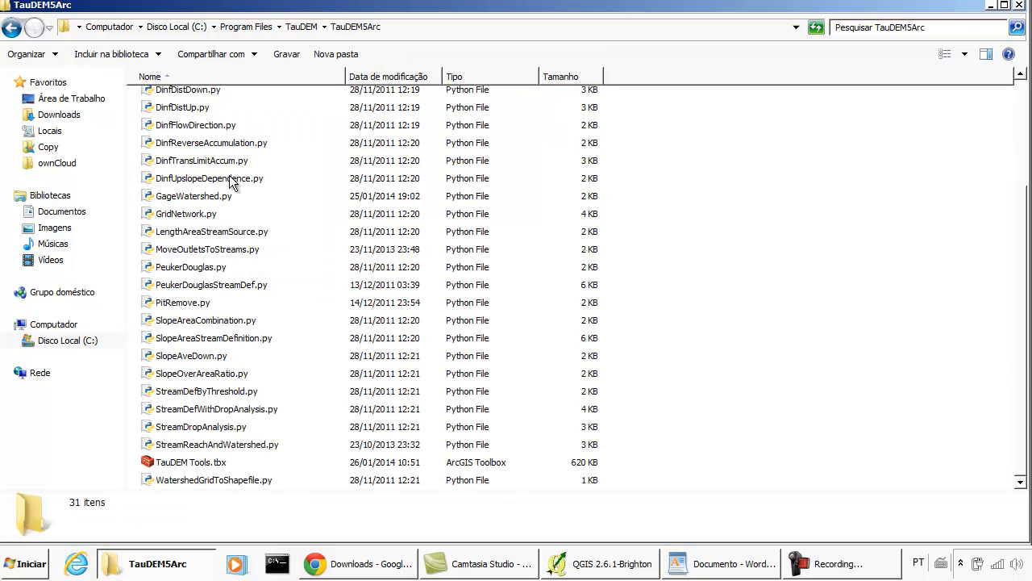
left_click(12, 28)
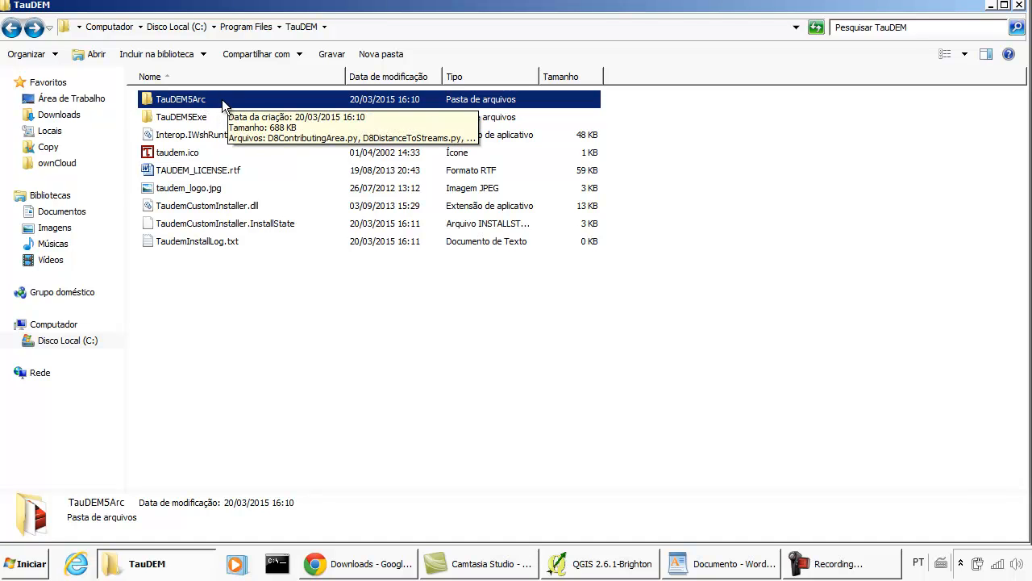
- Copy the TauDEM5Exe folder's full path and paste it on a new line below the HPC Pack Bin path in WordPad
left_click(212, 119)
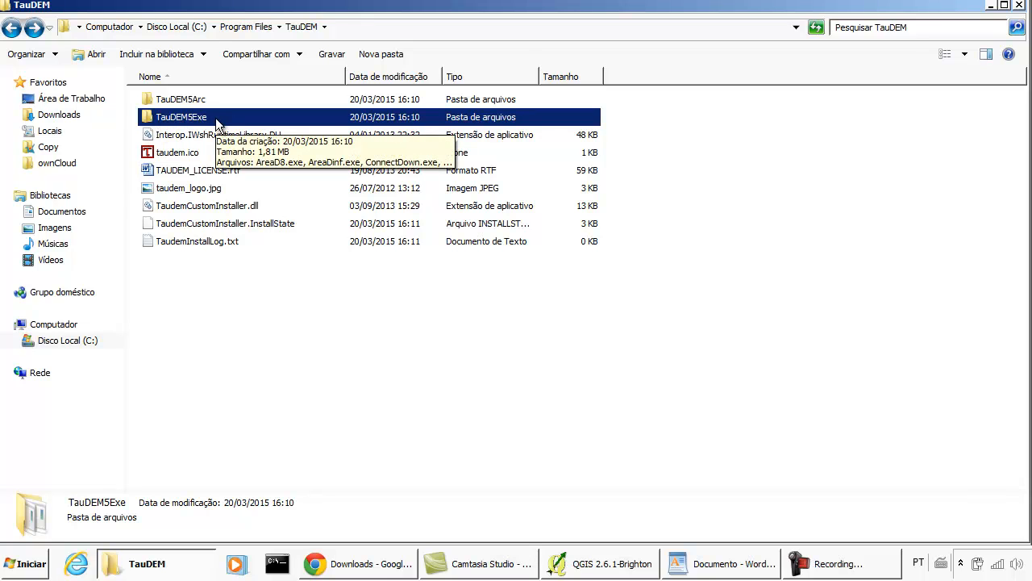
double_click(215, 122)
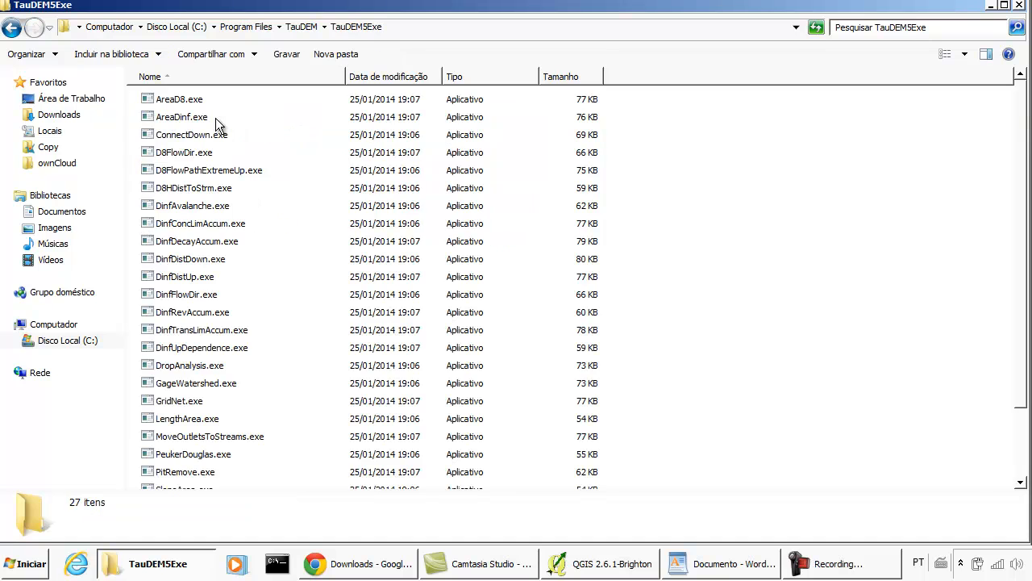
left_click(355, 30)
key("ctrl+c")
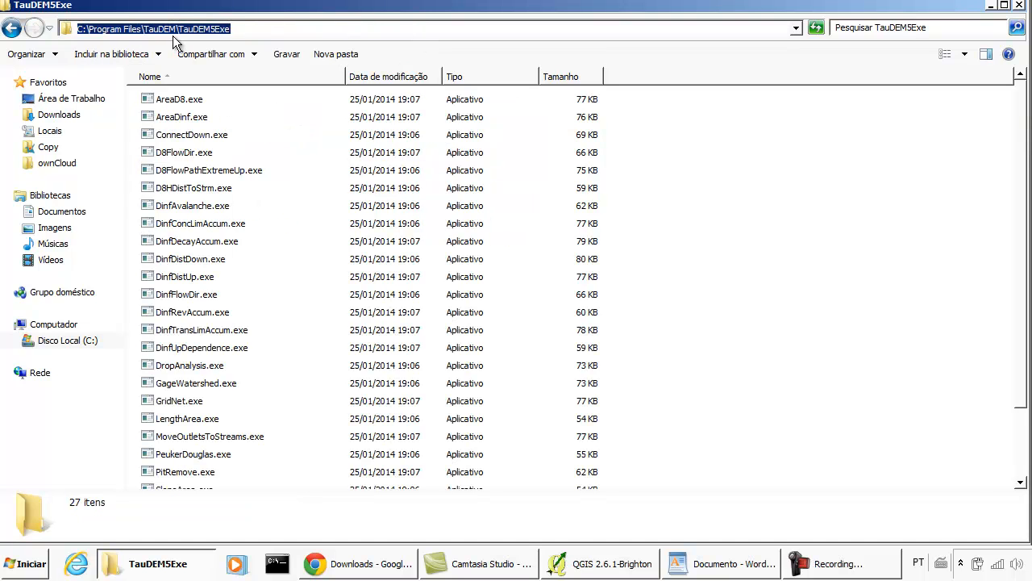
right_click(211, 29)
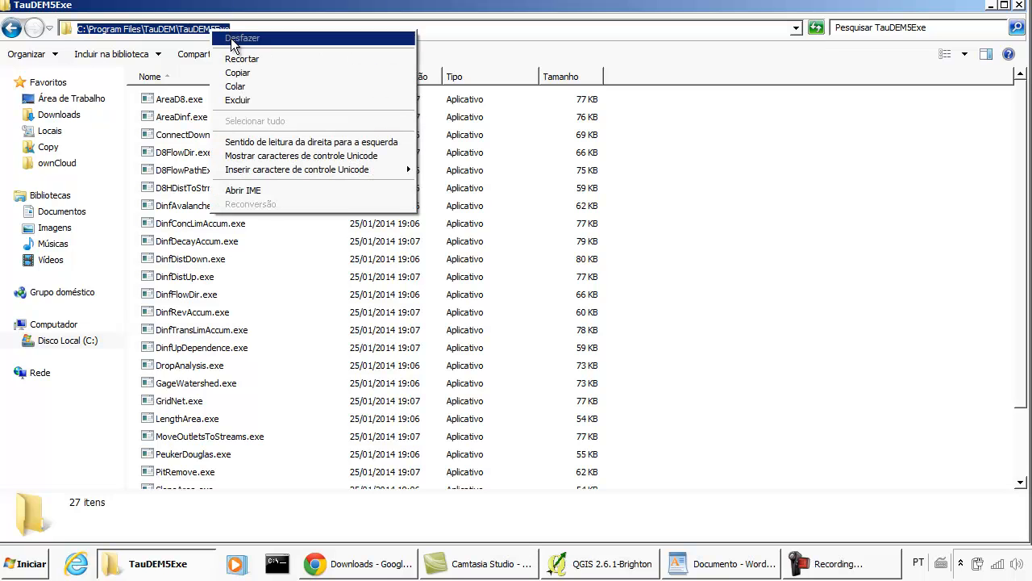
left_click(282, 73)
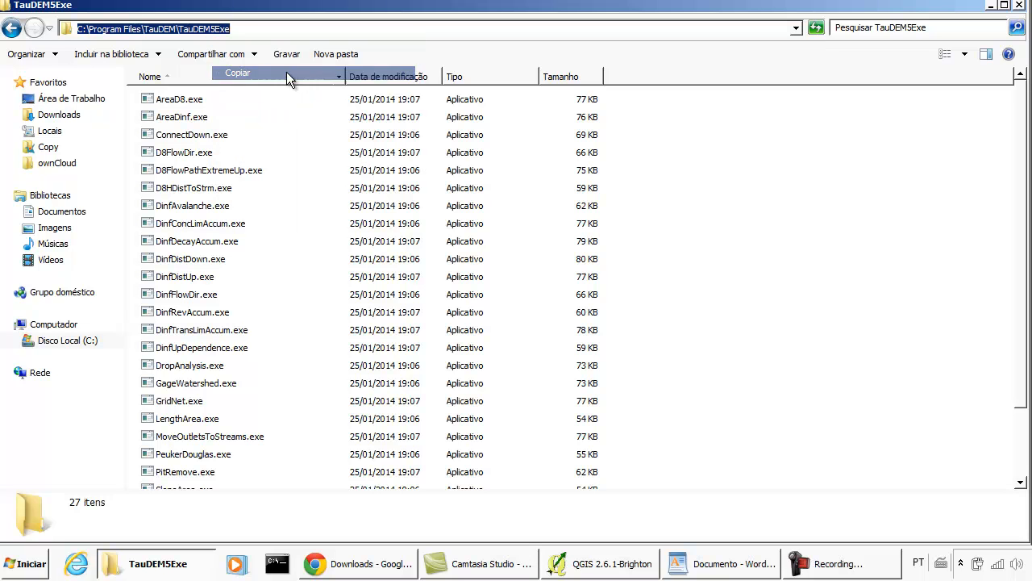
left_click(730, 569)
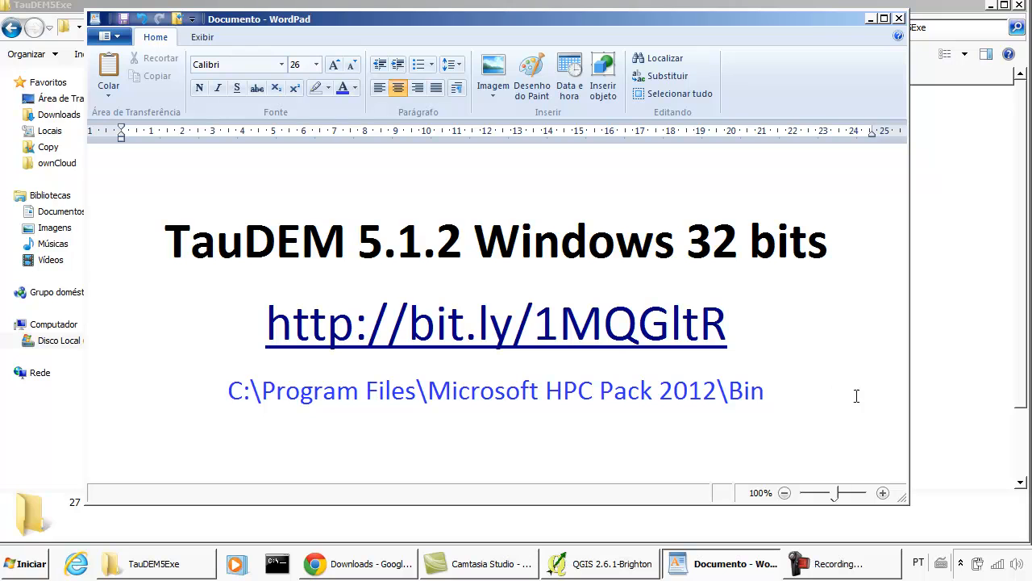
key("Return")
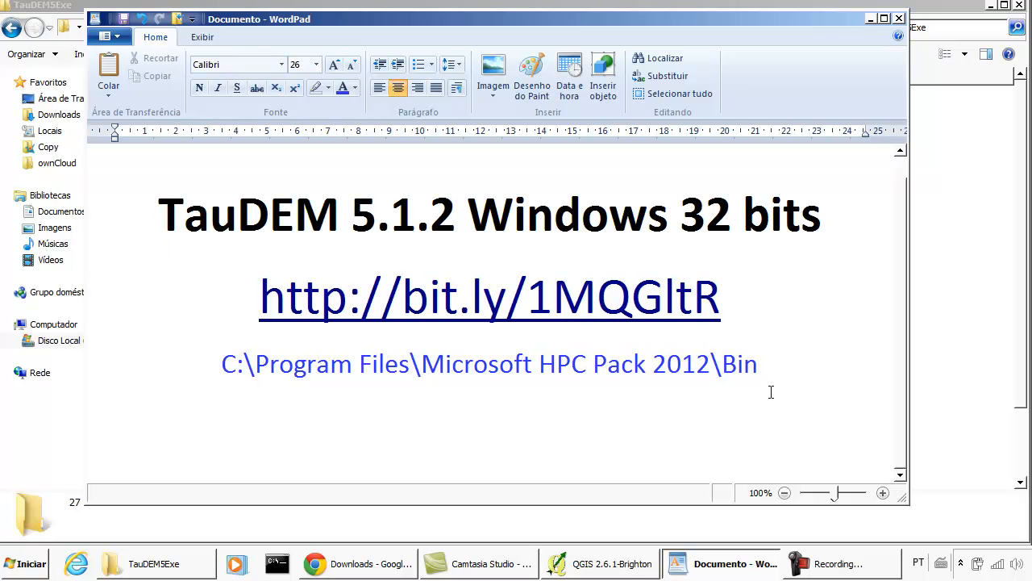
key("ctrl+v")
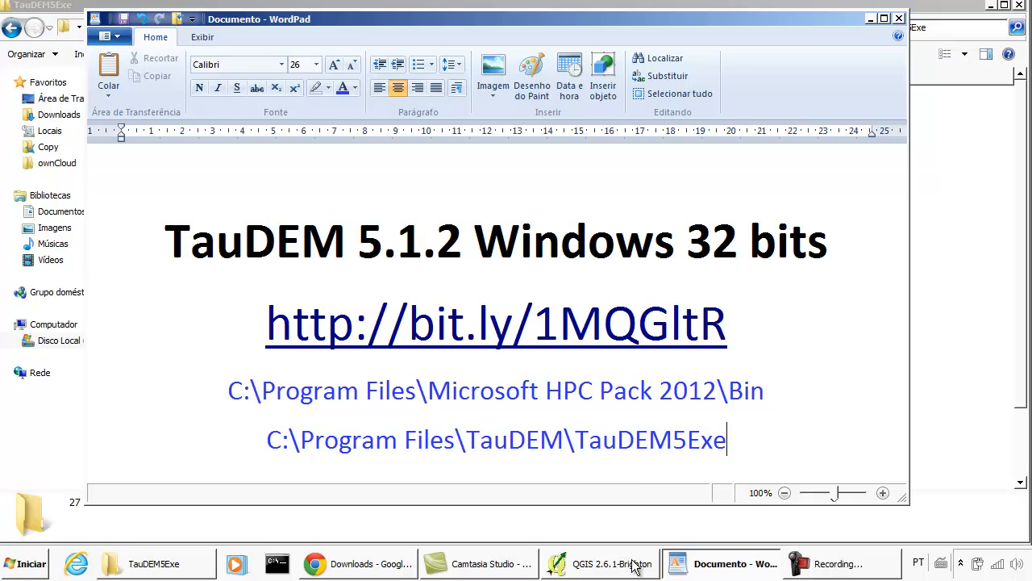
- Switch to QGIS and change the processing toolbox to the Simplified interface and back to the Advanced interface
left_click(600, 565)
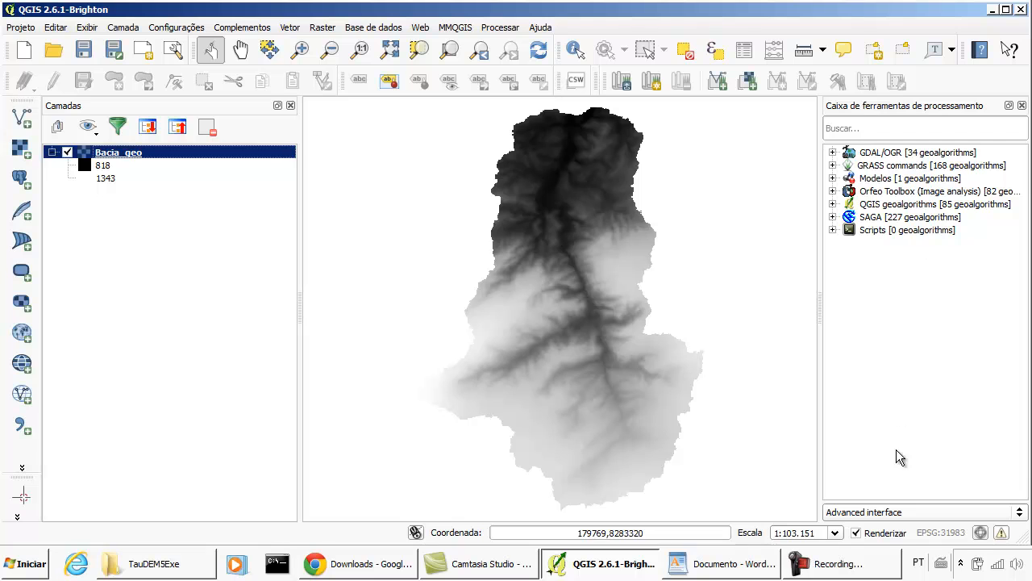
left_click(891, 511)
left_click(891, 499)
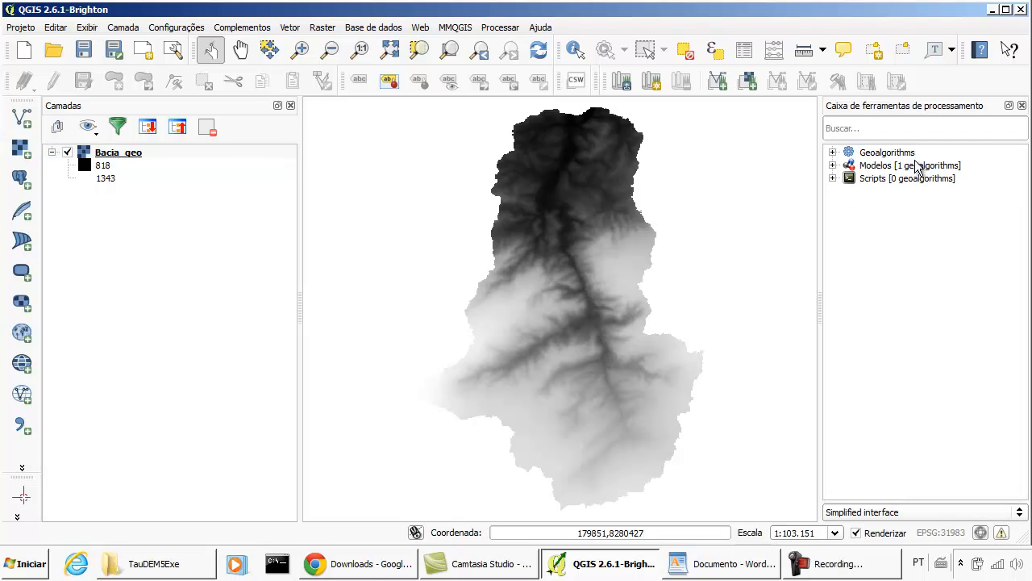
left_click(921, 512)
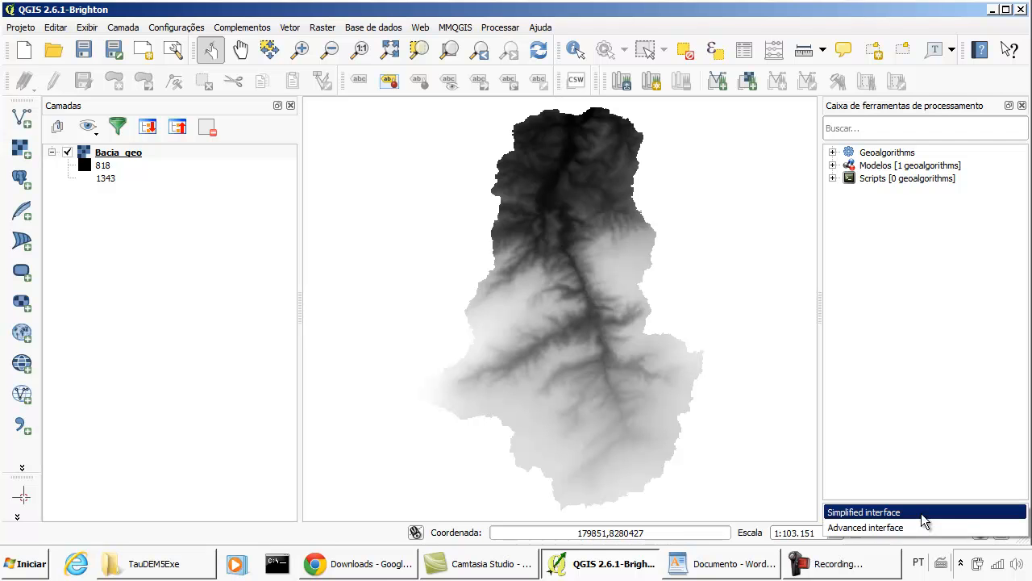
left_click(917, 525)
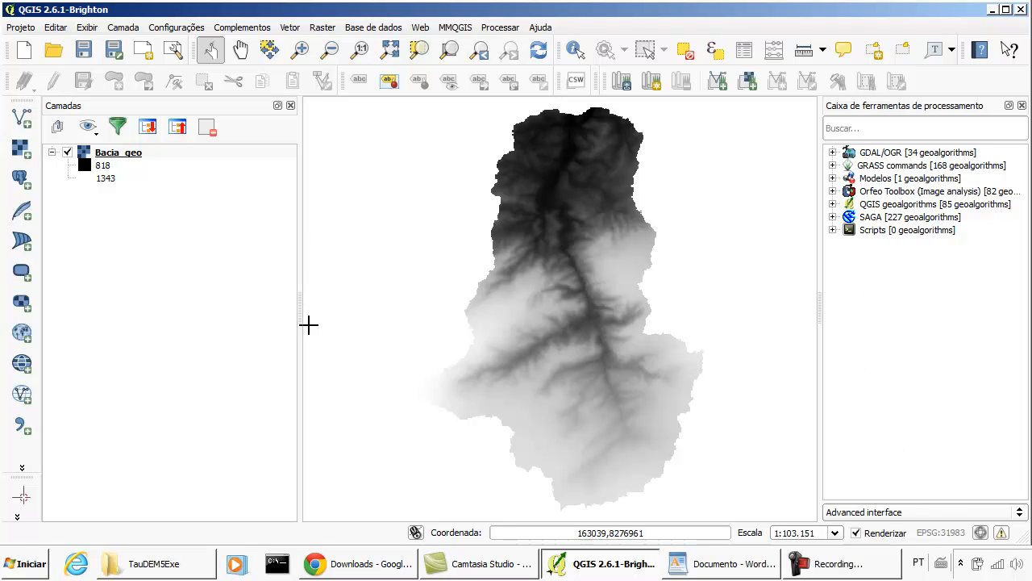
- Open the processing options and look through the Provedores and Geral groups
left_click(500, 27)
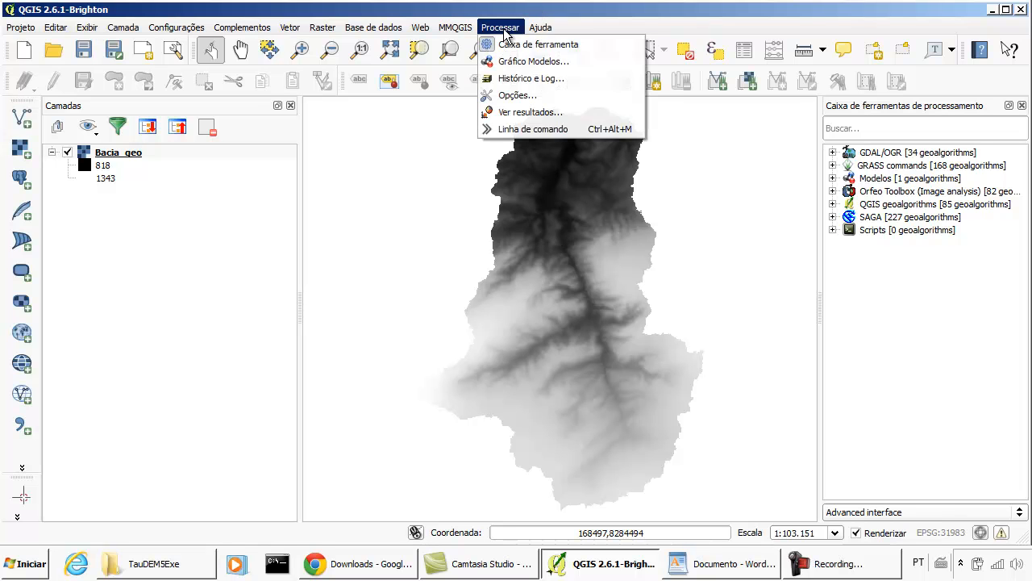
left_click(577, 98)
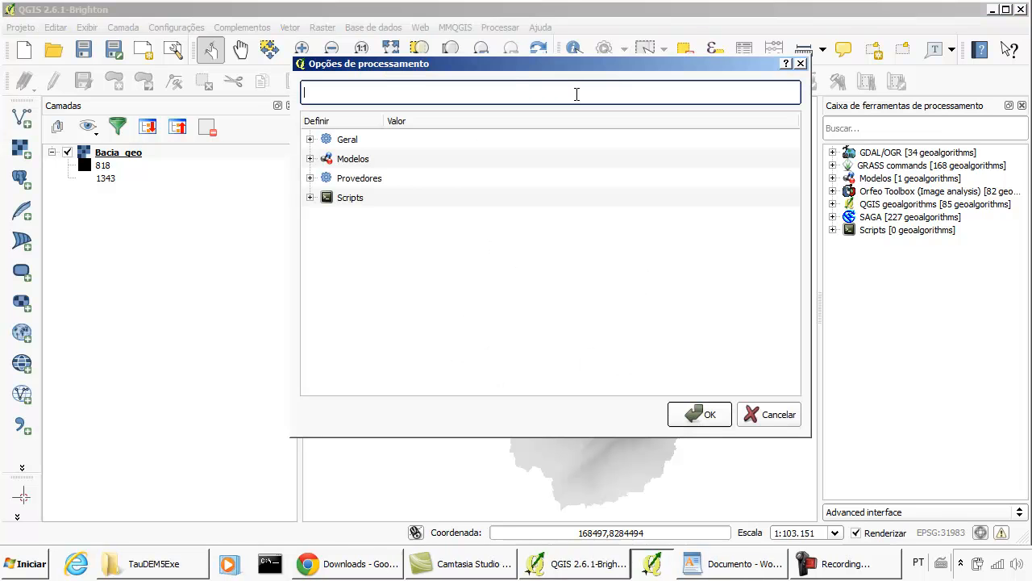
left_click(311, 178)
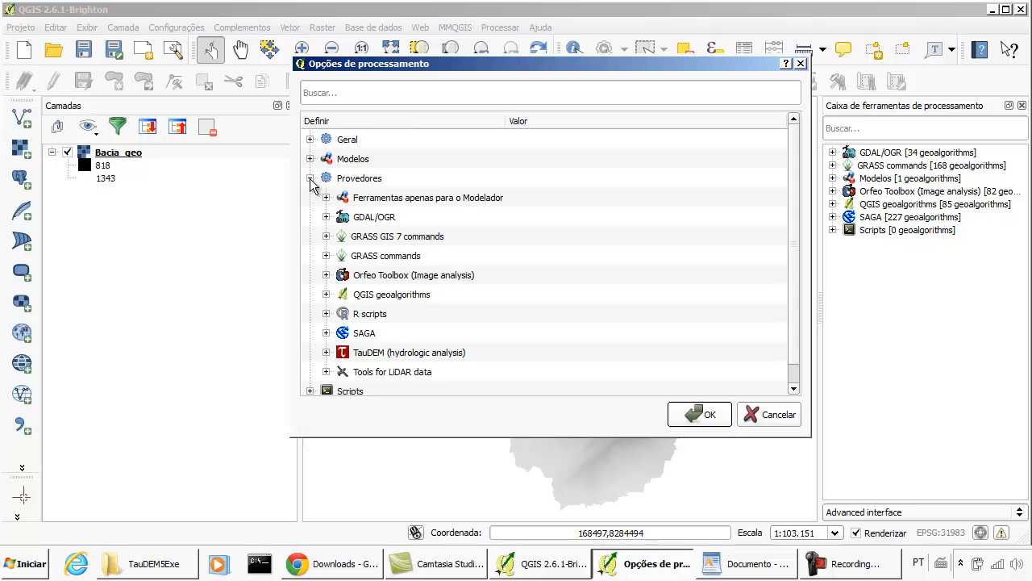
left_click(311, 179)
left_click(311, 140)
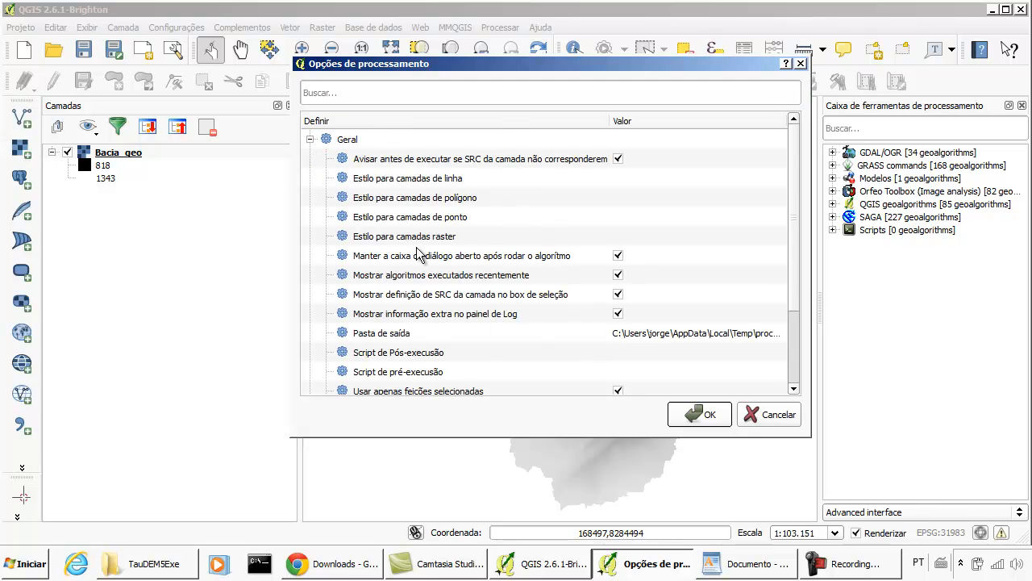
left_click(400, 263)
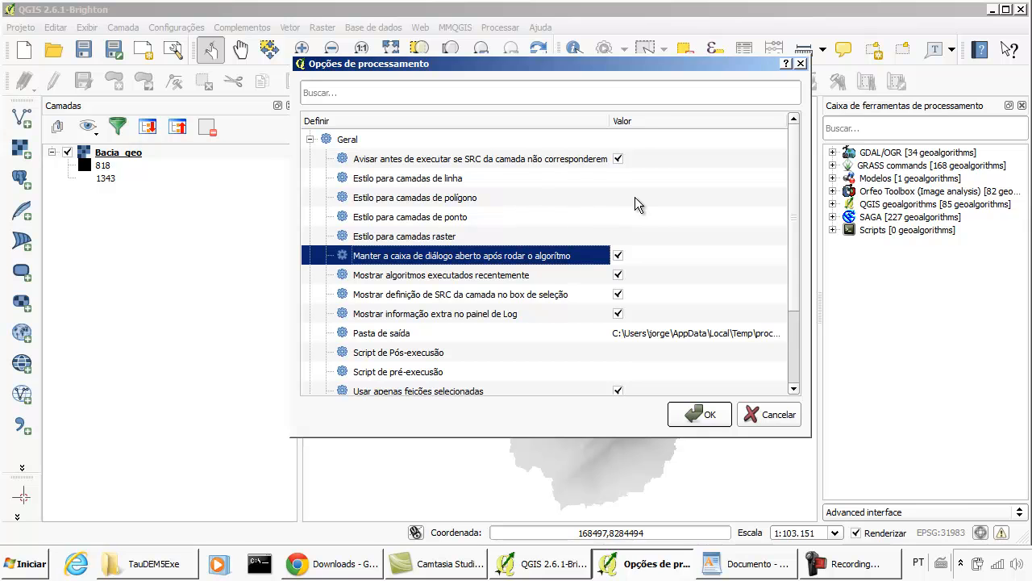
left_click(310, 140)
- Activate the TauDEM (hydrologic analysis) provider in the processing options
left_click(366, 179)
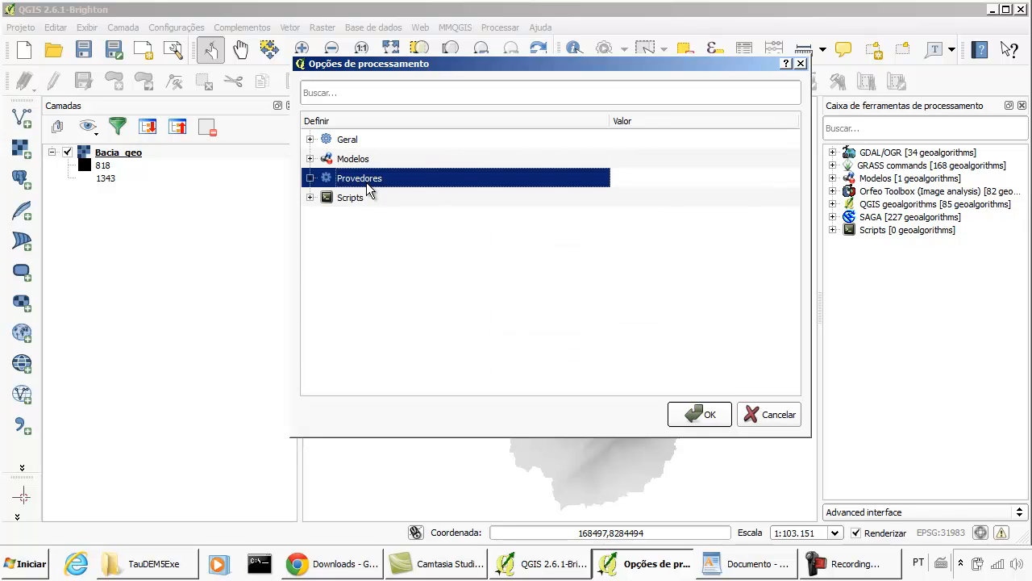
left_click(310, 178)
left_click(416, 356)
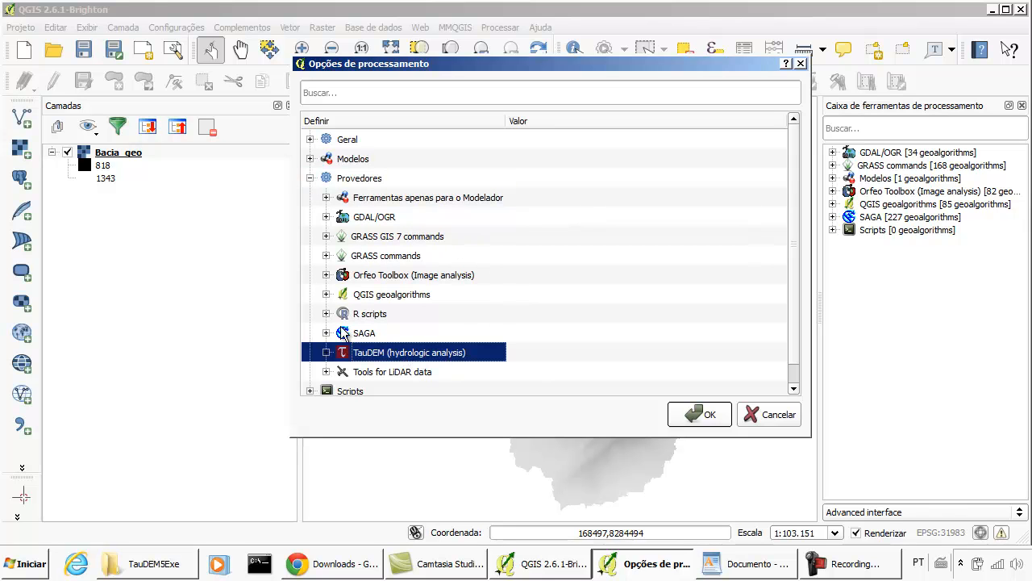
left_click(326, 352)
scroll(454, 350, "down", 2)
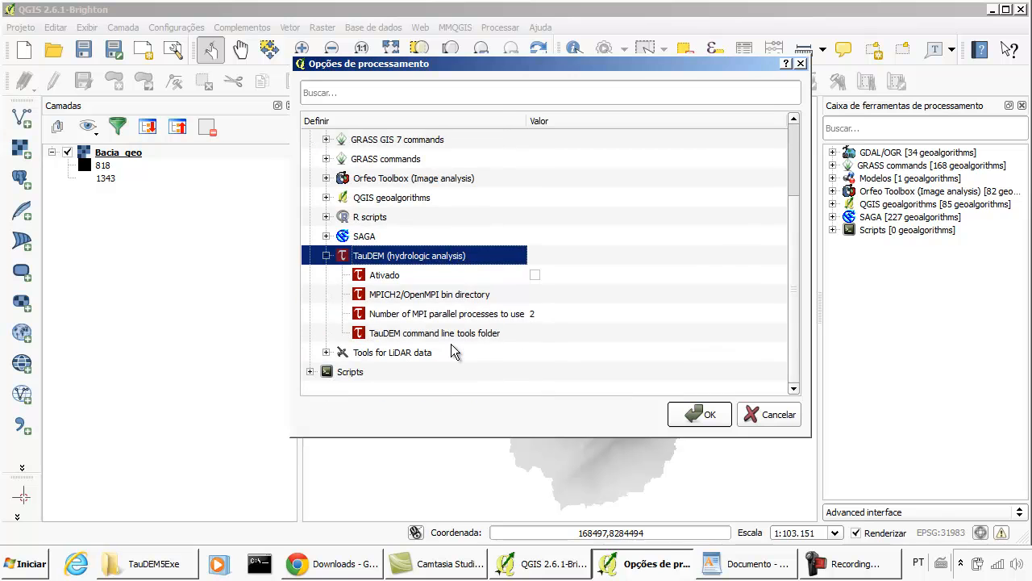
left_click(536, 276)
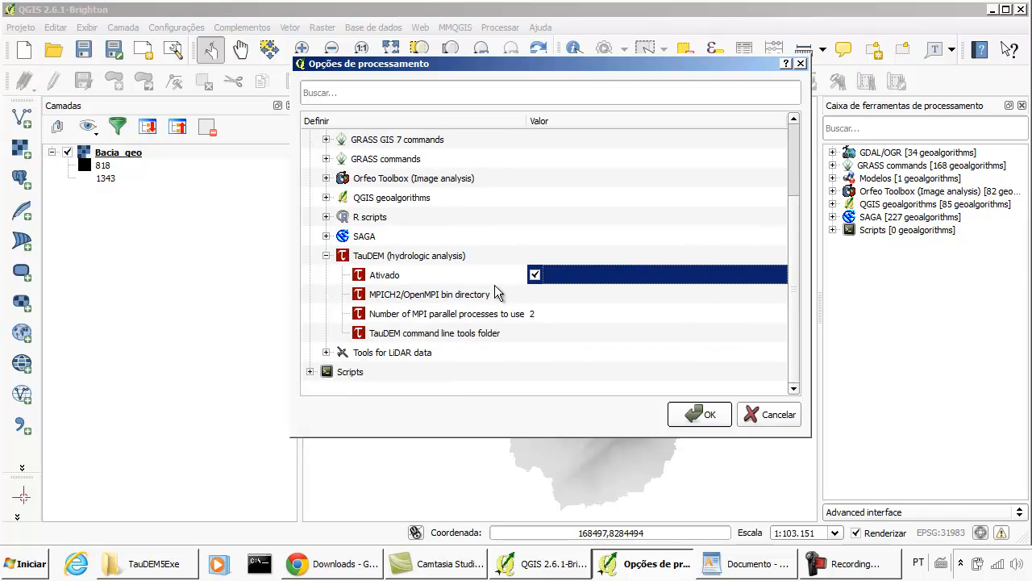
- Open TauDEM's MPICH2/OpenMPI bin directory setting for editing
left_click(569, 295)
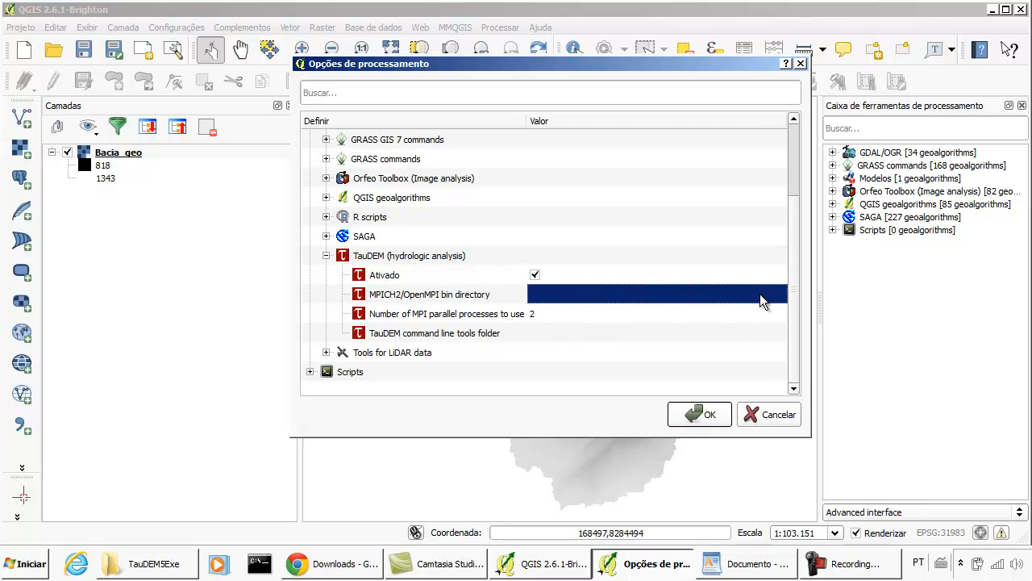
left_click(669, 282)
left_click(589, 294)
left_click(474, 300)
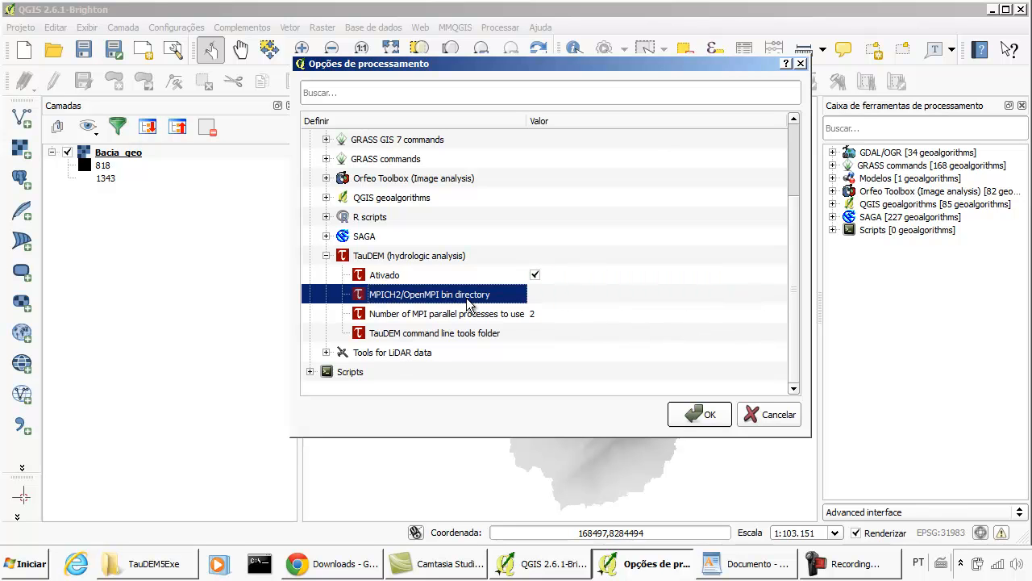
left_click(556, 298)
double_click(556, 296)
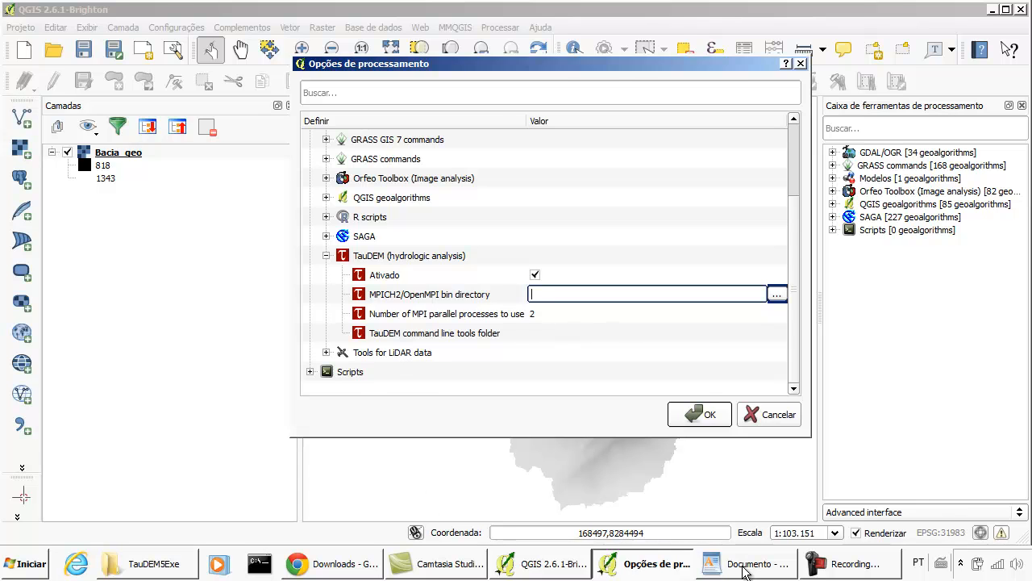
- Switch to WordPad and copy the path C:\Program Files\Microsoft HPC Pack 2012\Bin from the document
left_click(743, 566)
left_click_drag(229, 391, 740, 393)
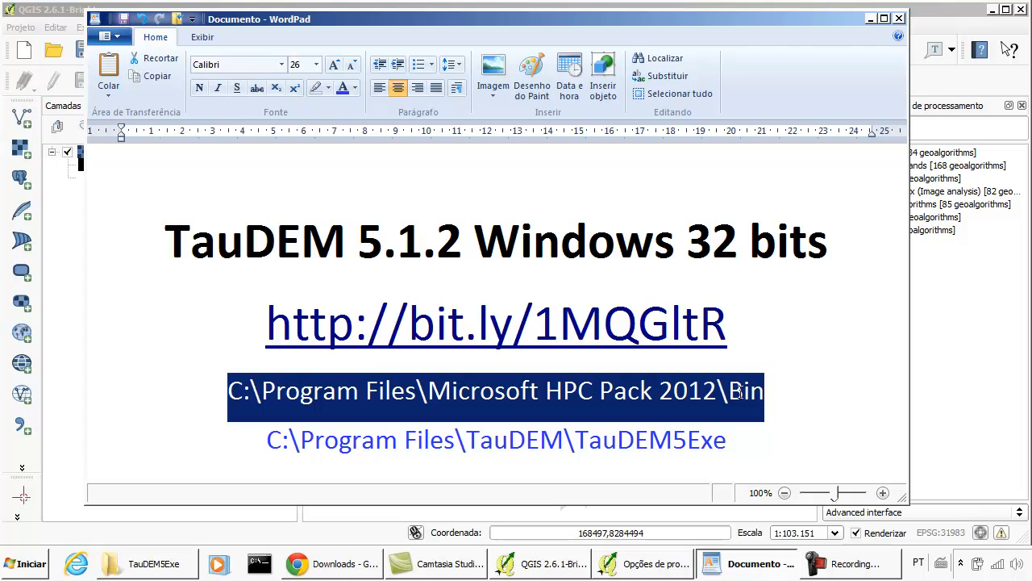
right_click(724, 389)
left_click(781, 416)
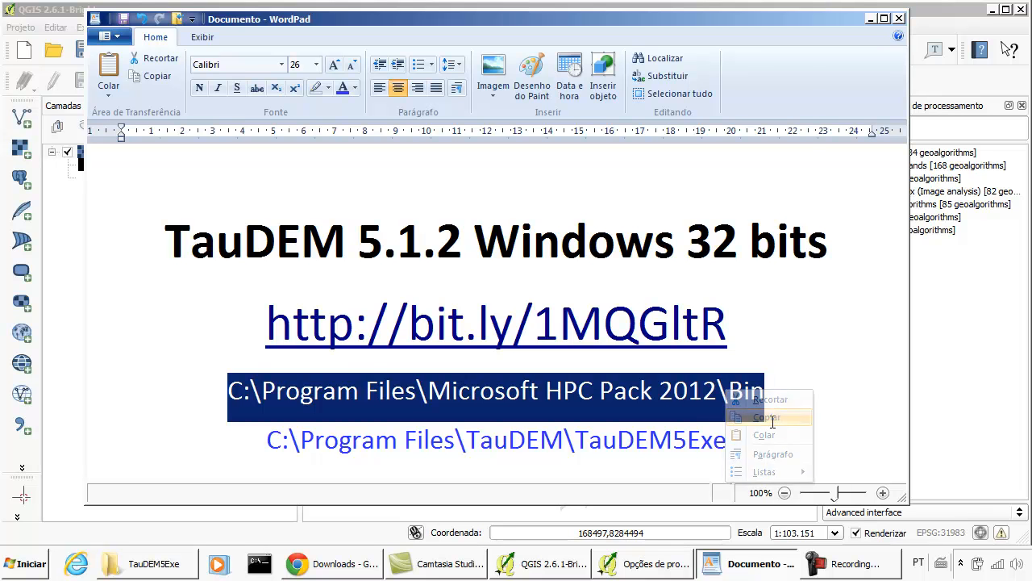
- Switch back to the processing options and set the MPICH2/OpenMPI bin directory to C:\Program Files\Microsoft HPC Pack 2012\Bin
left_click(658, 564)
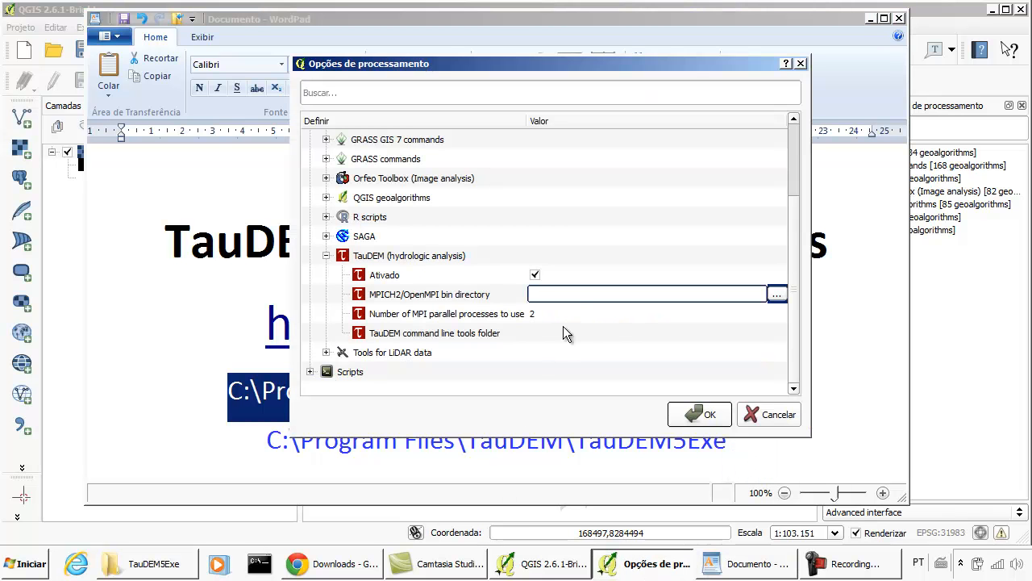
key("ctrl+v")
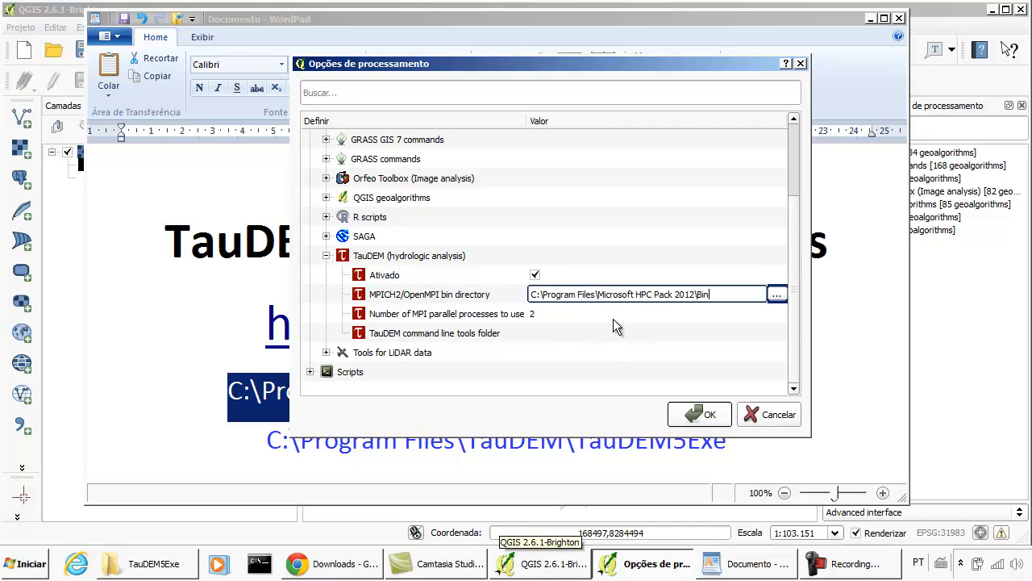
left_click(624, 325)
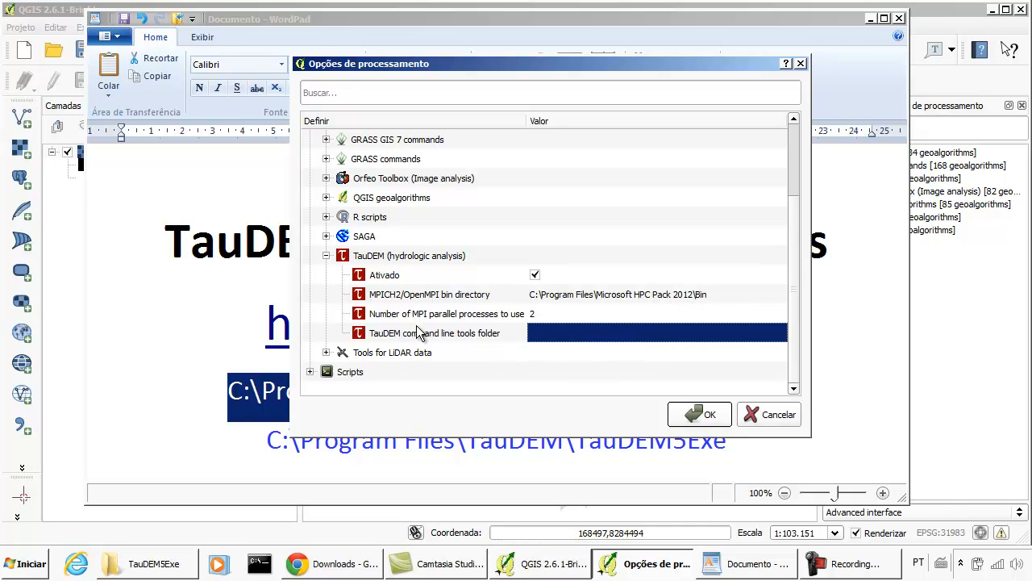
- Open the TauDEM command line tools folder setting for editing and copy the path C:\Program Files\TauDEM\TauDEM5Exe from the WordPad document
left_click(560, 332)
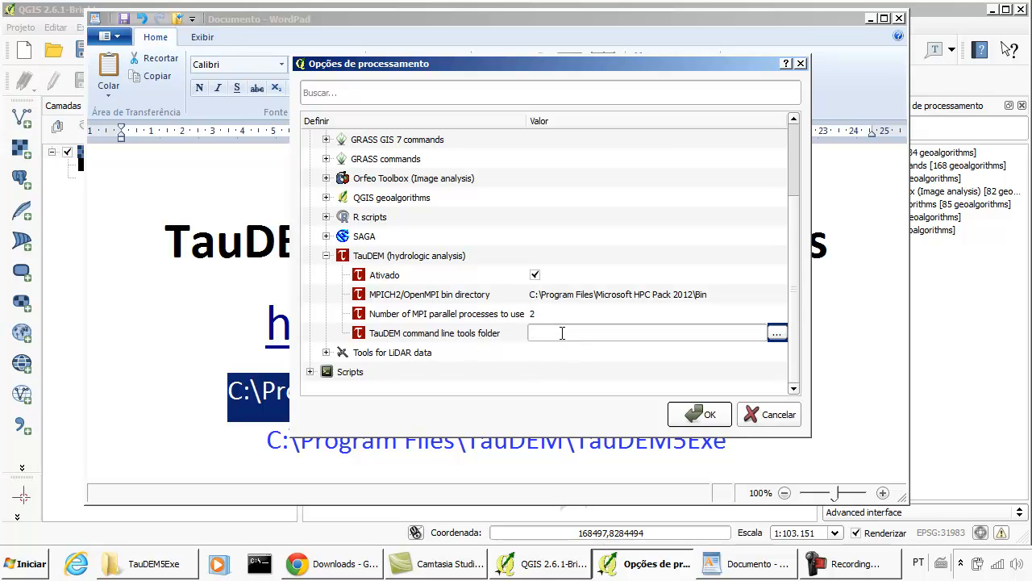
left_click(729, 567)
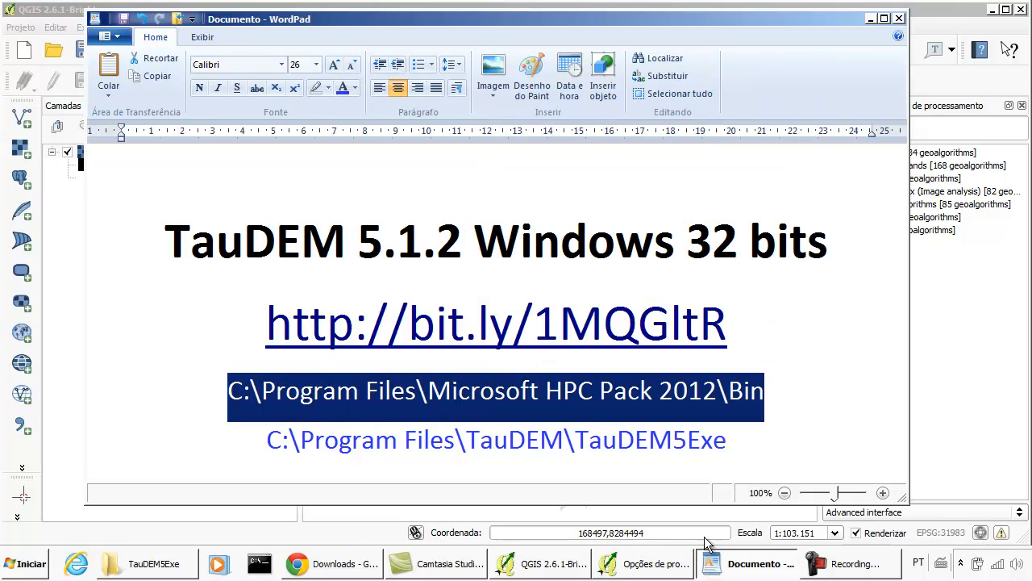
left_click(270, 435)
left_click_drag(271, 435, 633, 445)
right_click(620, 440)
left_click(668, 469)
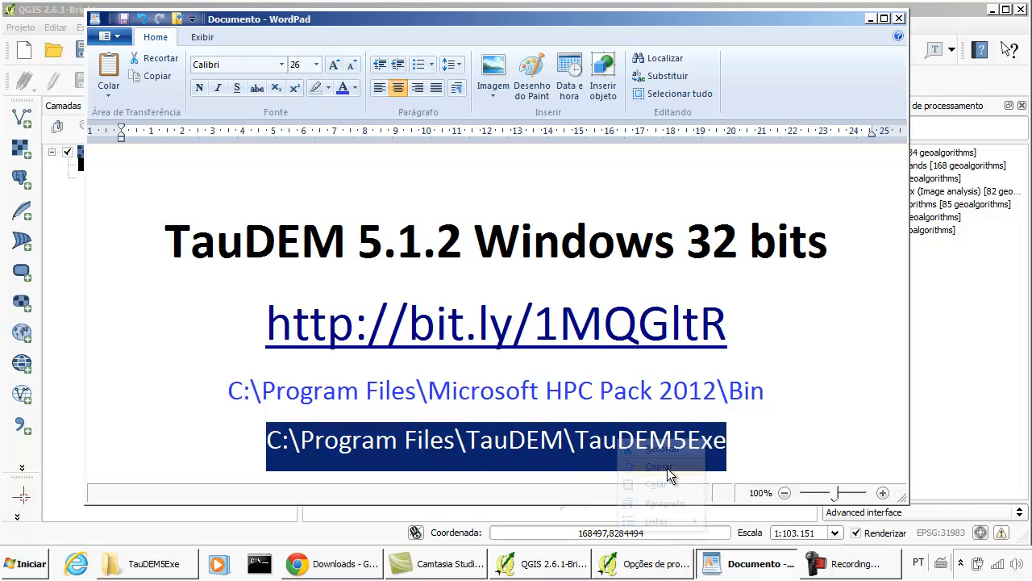
- Switch to the processing options and set the TauDEM command line tools folder to C:\Program Files\TauDEM\TauDEM5Exe
left_click(617, 567)
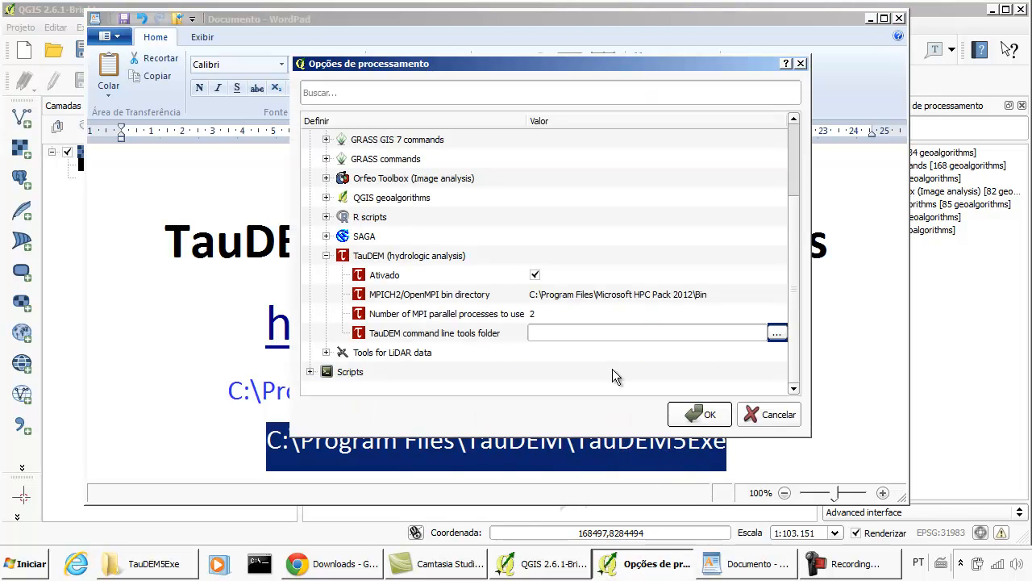
left_click(610, 333)
key("ctrl+v")
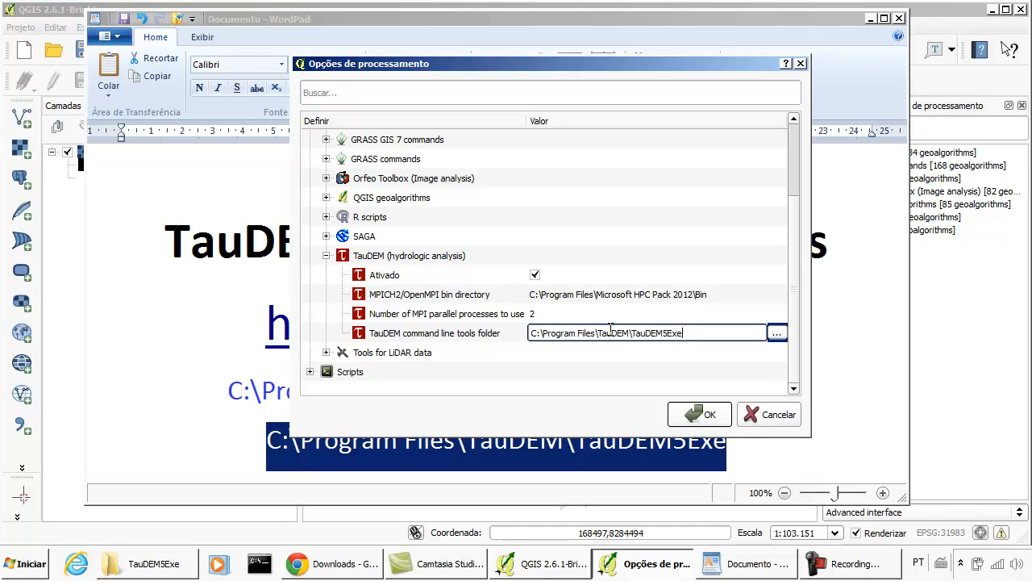
left_click(577, 364)
left_click(549, 335)
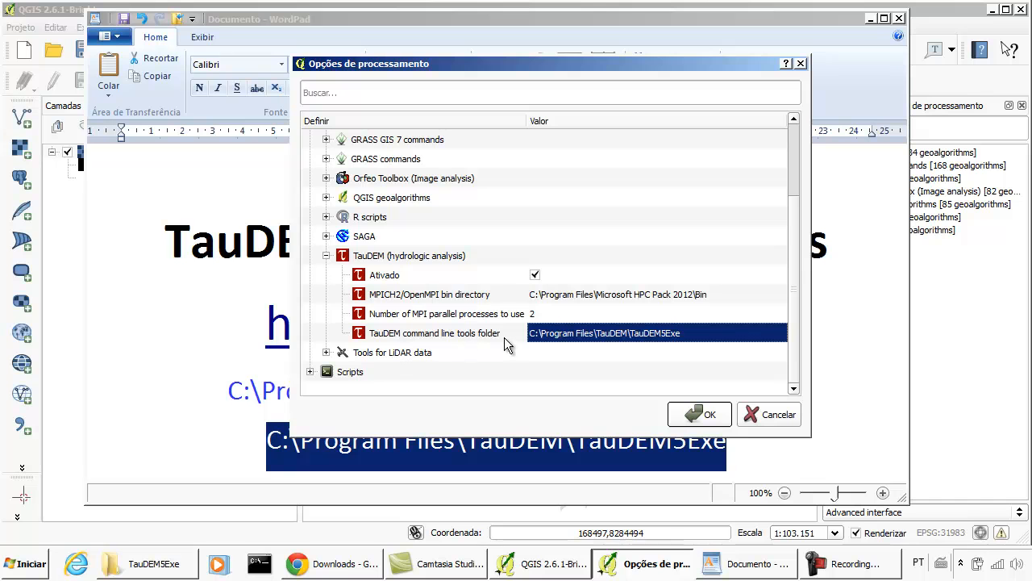
- Check the TauDEM5Exe folder in Windows Explorer, accept the processing options and return to the main QGIS window
left_click(165, 568)
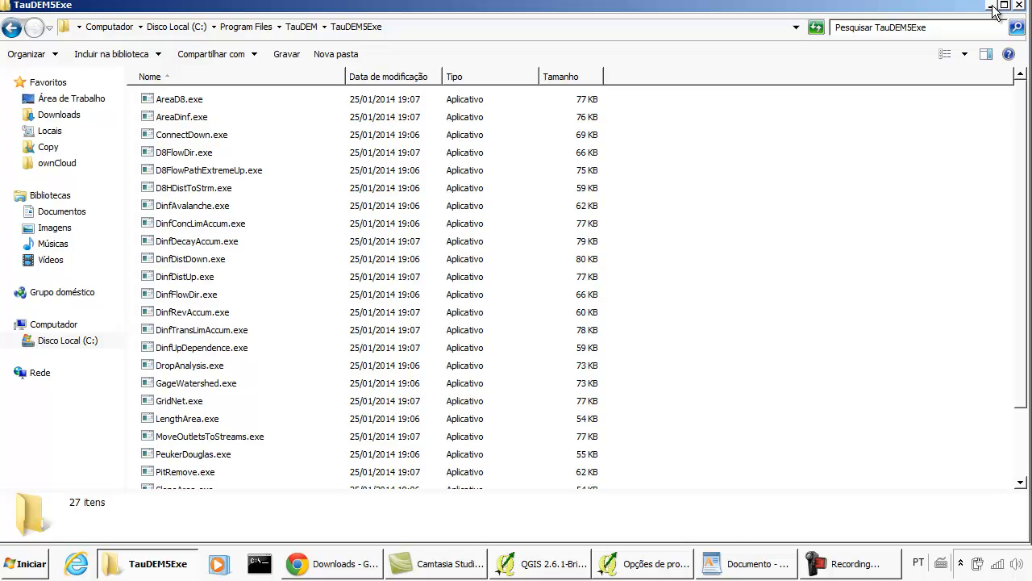
left_click(651, 565)
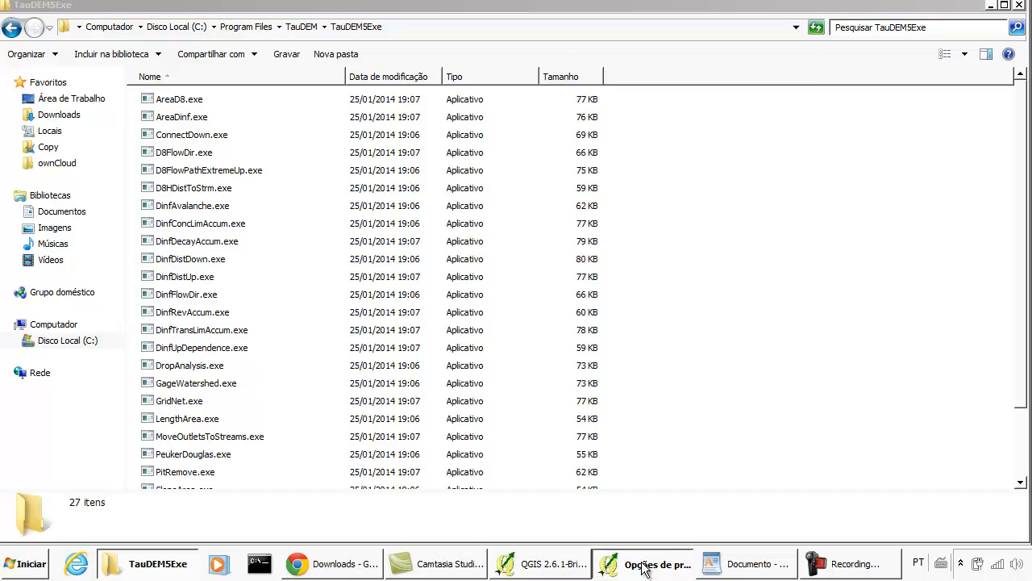
left_click(580, 295)
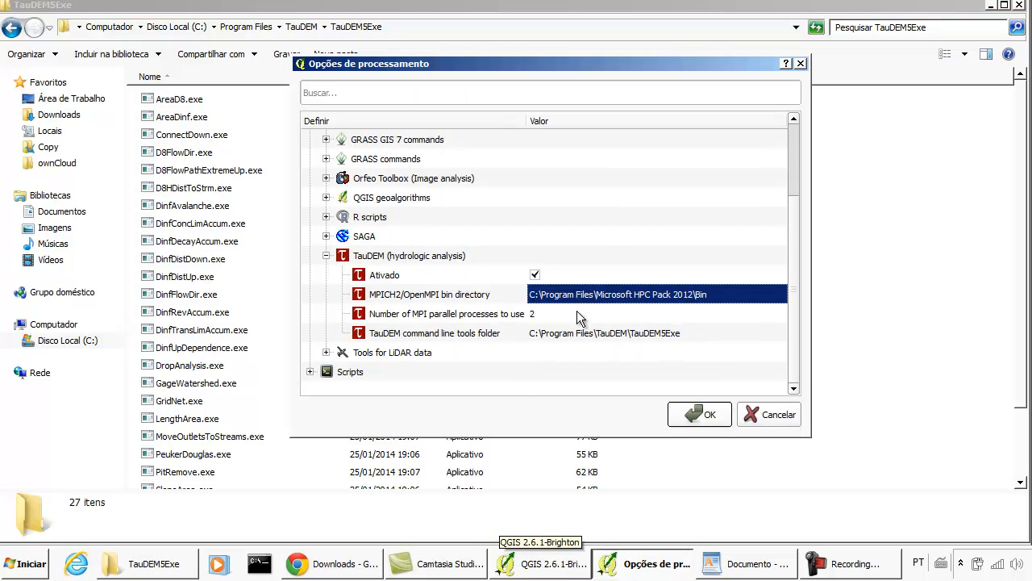
left_click(694, 415)
left_click(587, 558)
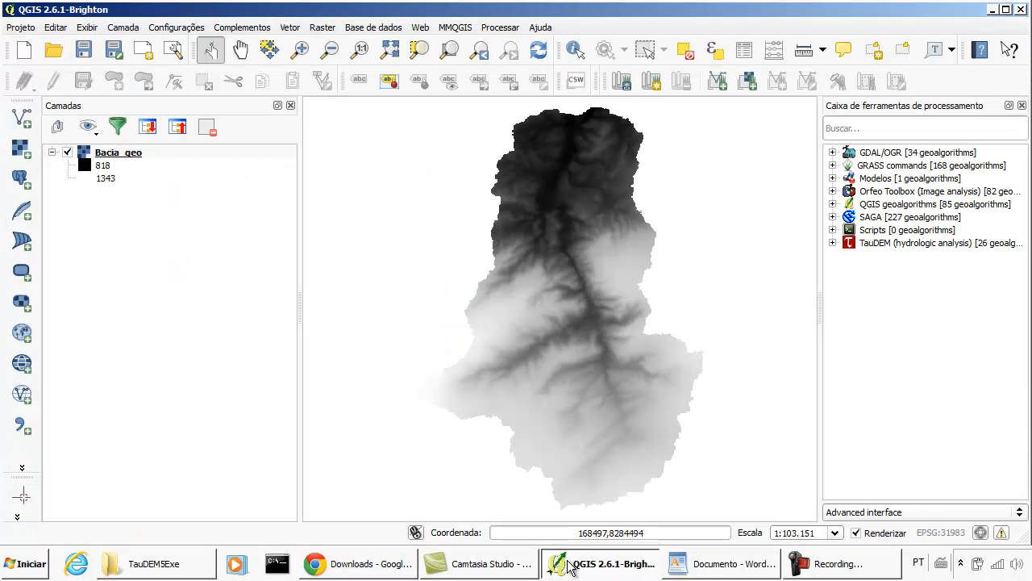
- Expand the TauDEM (hydrologic analysis) provider and its Basic Grid Analysis tools in the processing toolbox
left_click(831, 244)
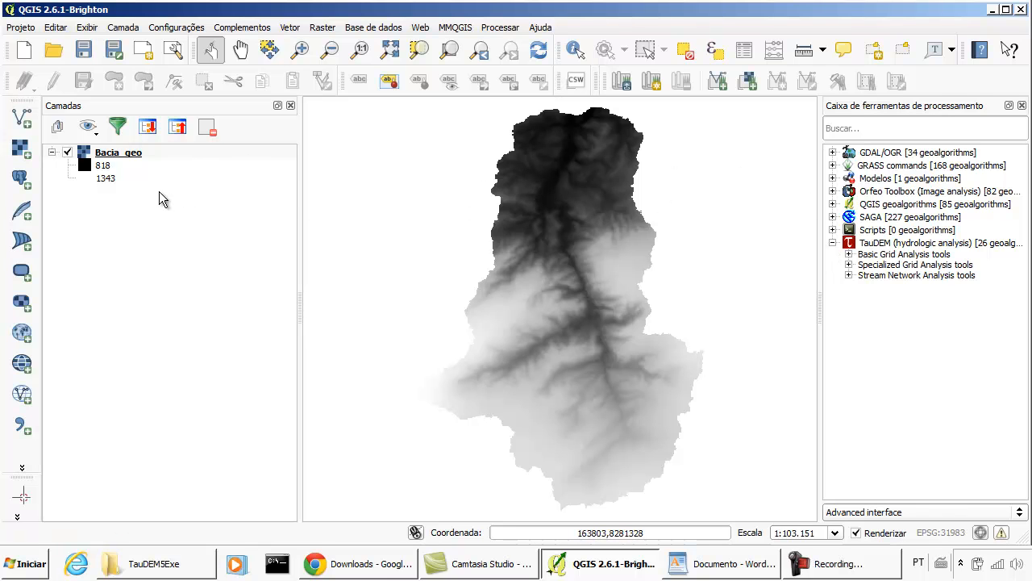
left_click(142, 152)
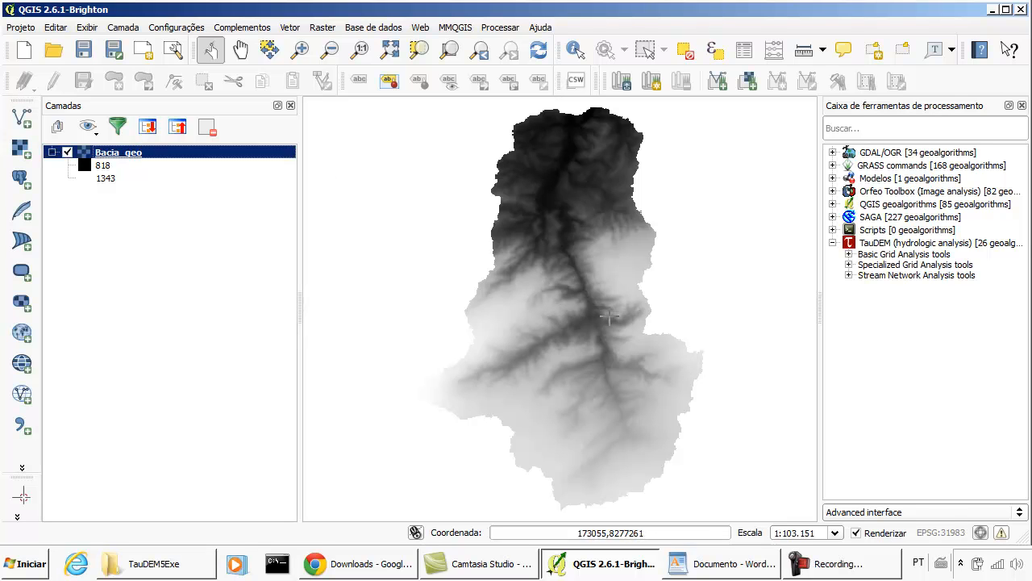
left_click(848, 254)
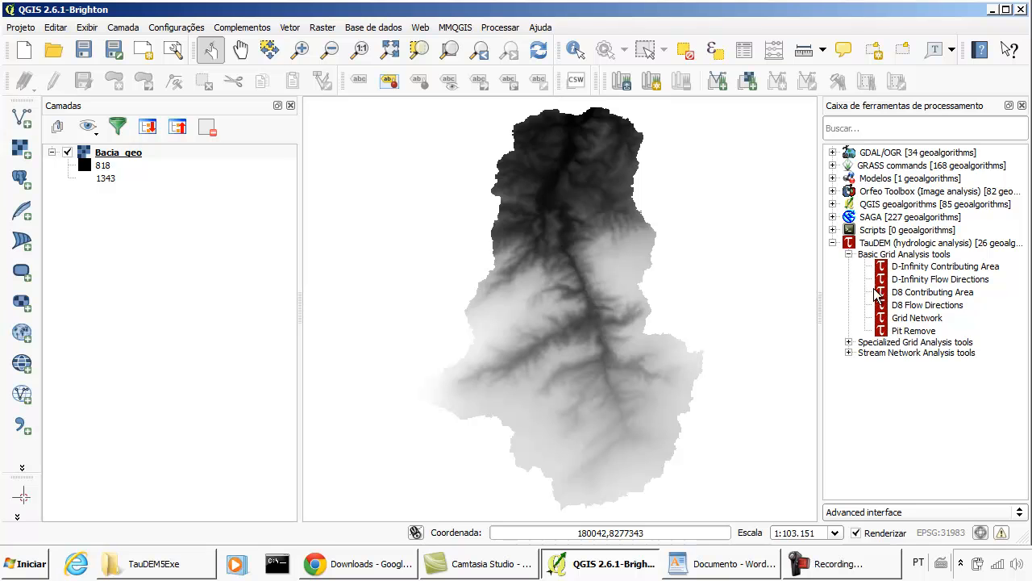
left_click(919, 331)
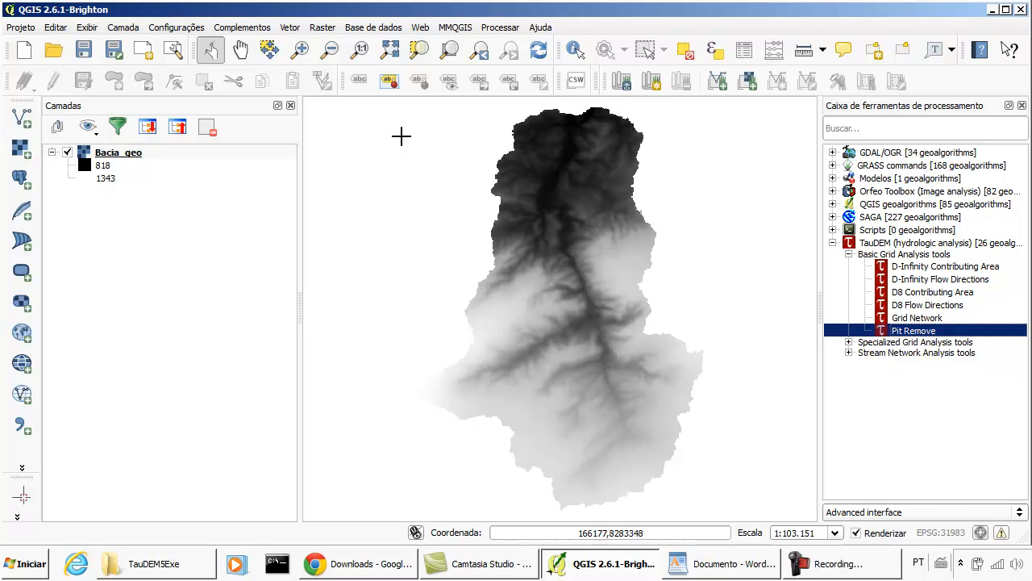
left_click(135, 160)
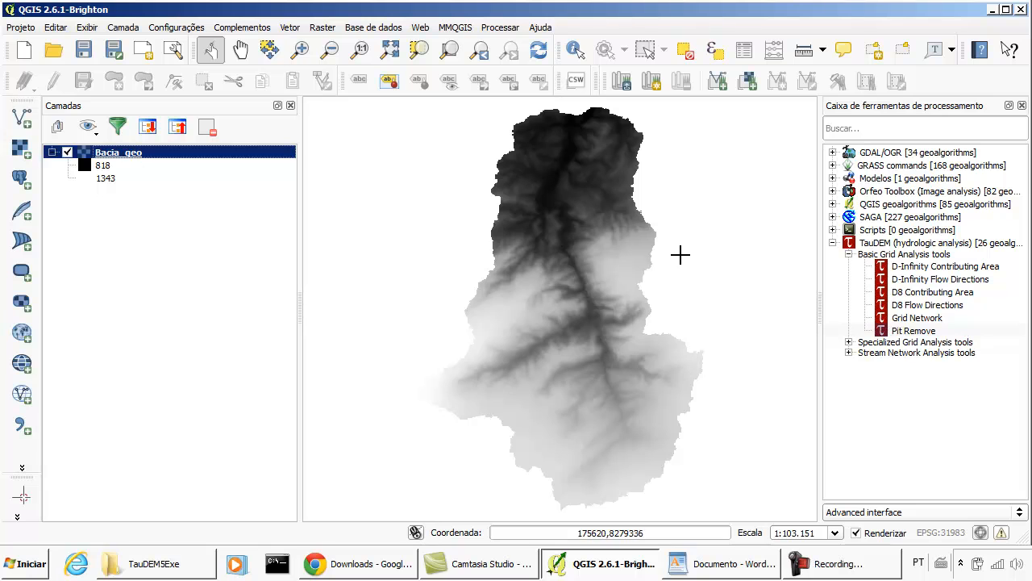
left_click(923, 332)
left_click(188, 150)
left_click(923, 331)
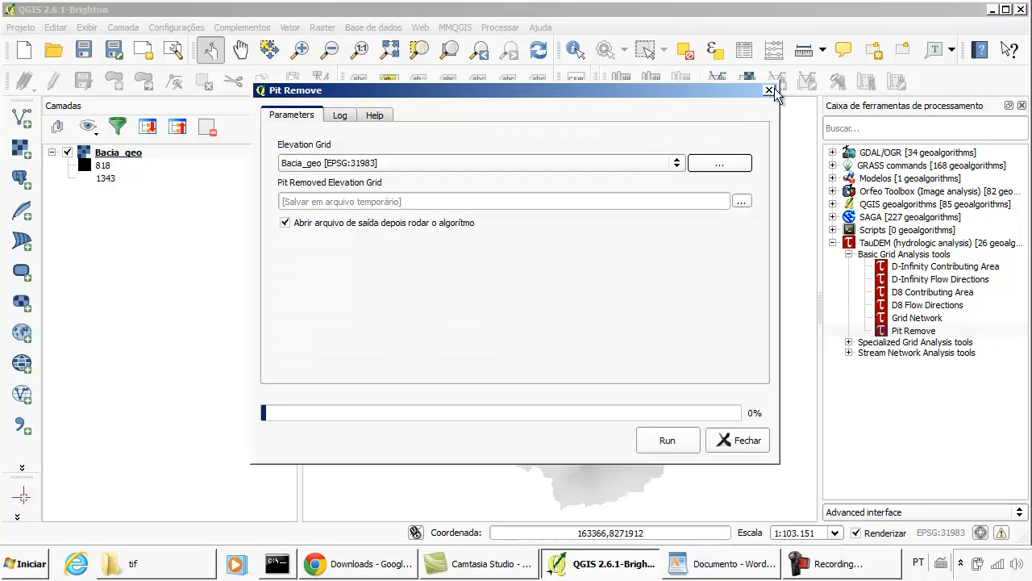
left_click(770, 91)
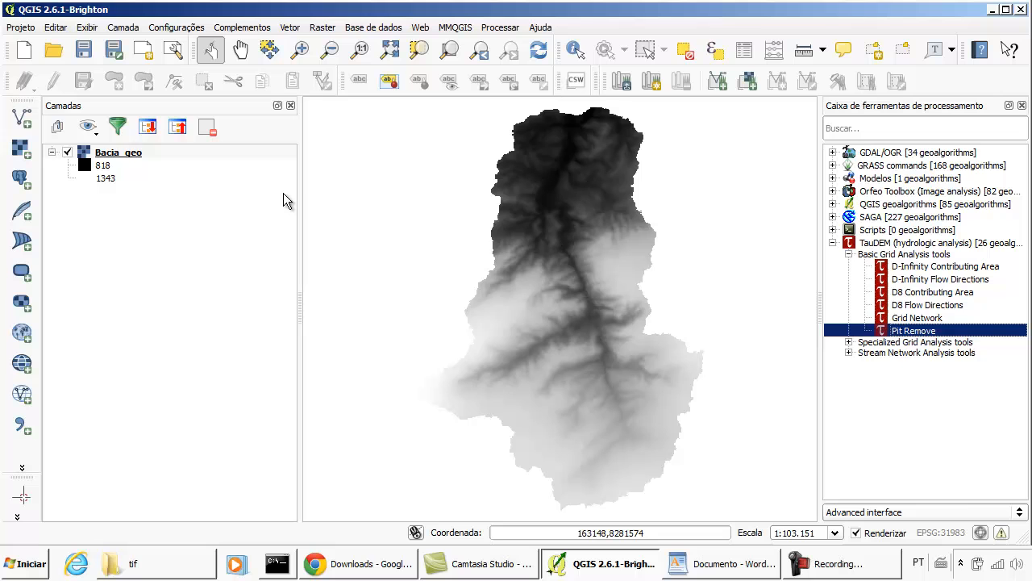
- Select the Bacia_geo layer and open TauDEM's Pit Remove tool
left_click(133, 159)
left_click(925, 332)
double_click(925, 332)
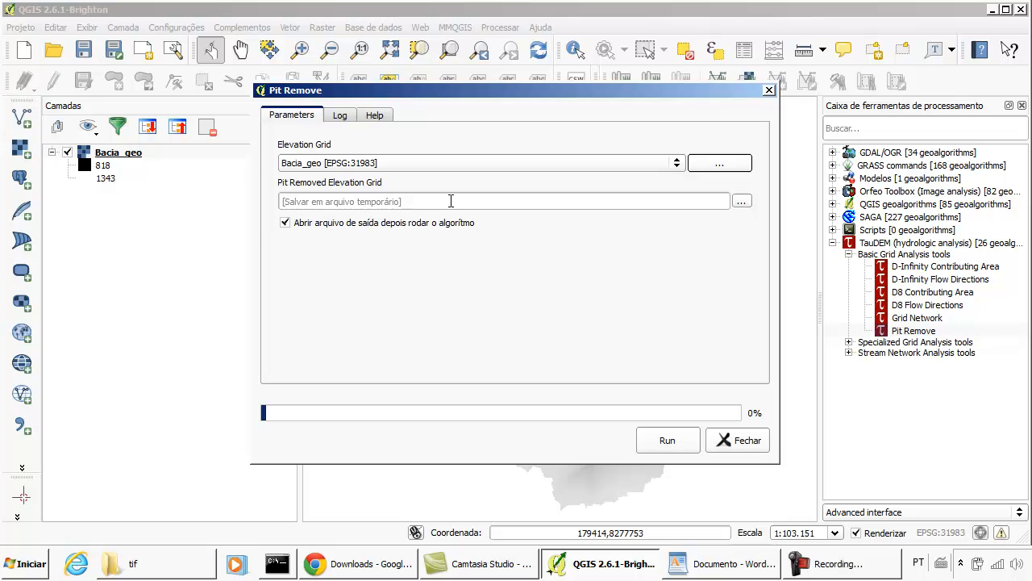
- Choose to save the Pit Removed Elevation Grid to a file and browse to the C:\srtm30 folder
left_click(742, 202)
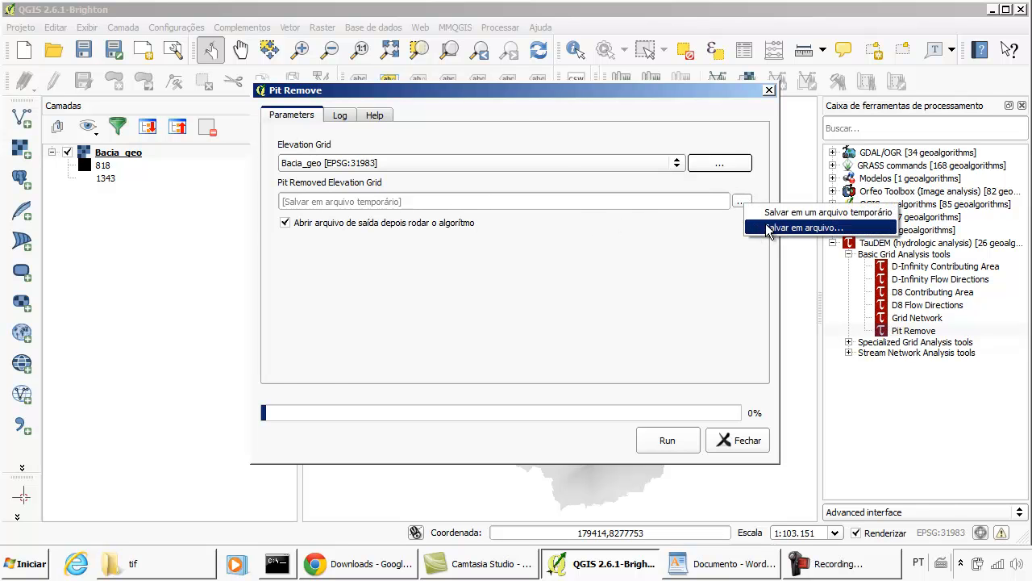
left_click(765, 224)
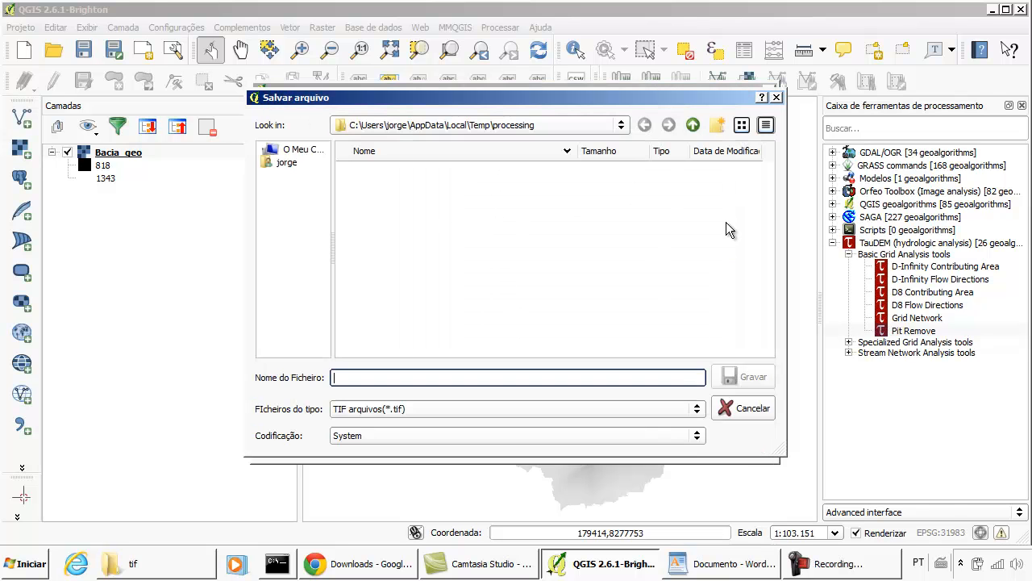
left_click(618, 125)
left_click(419, 221)
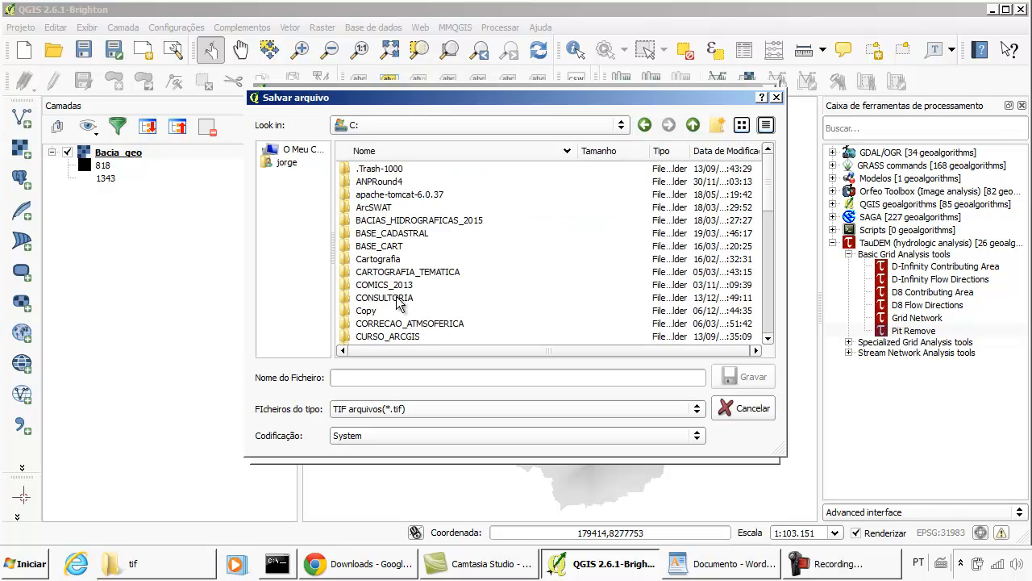
left_click(393, 296)
scroll(395, 300, "down", 8)
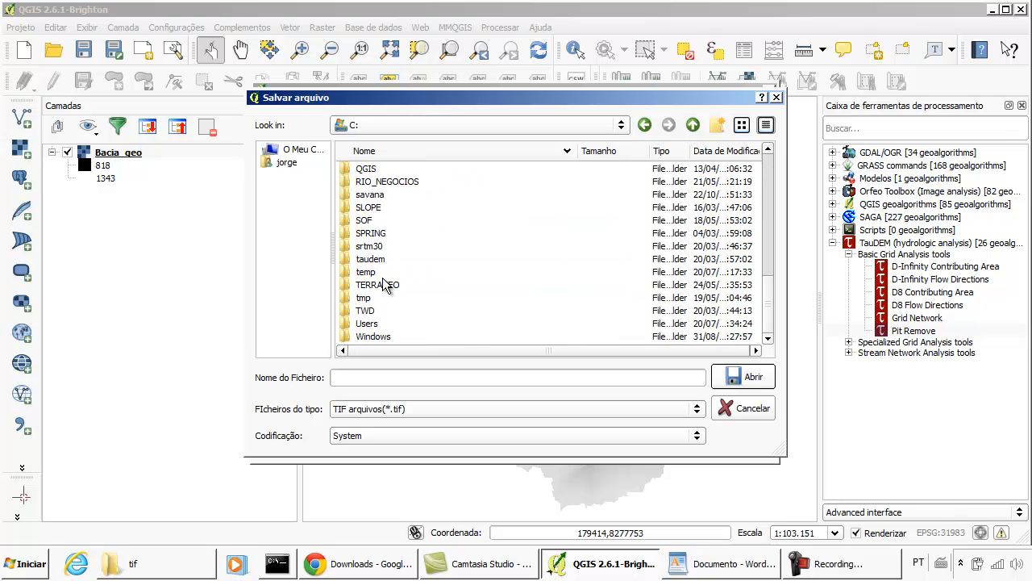
double_click(366, 246)
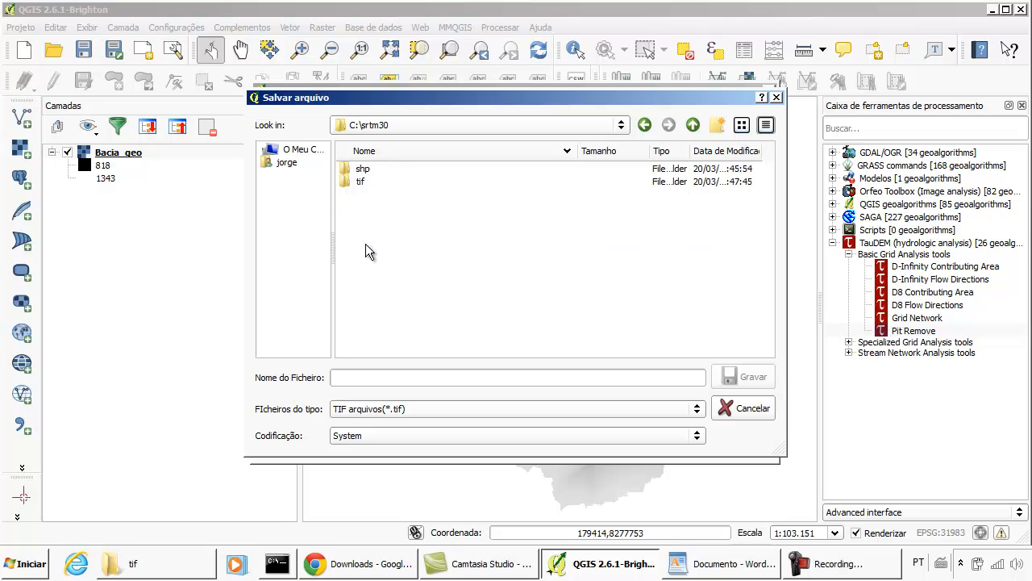
- Create a new folder named taudem inside C:\srtm30 and open it
left_click(717, 125)
type("taude")
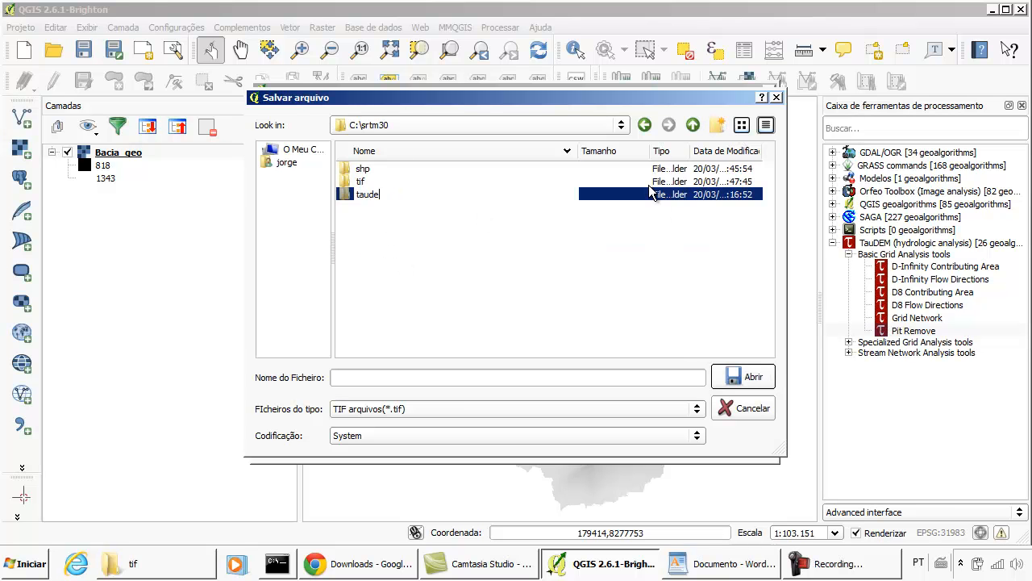
type("m")
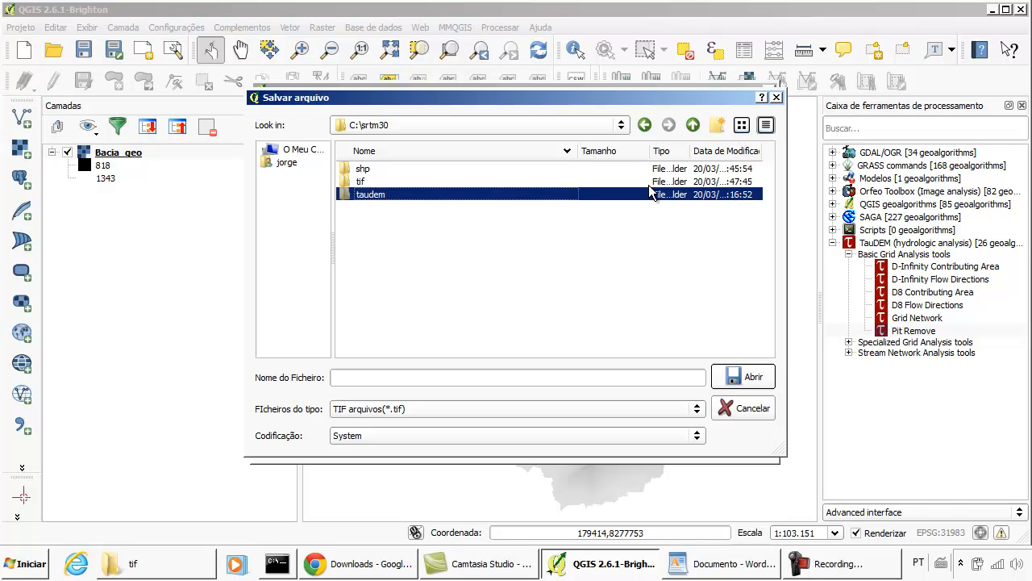
double_click(406, 192)
- Name the output file pit_remove and save it as a TIF in the taudem folder
left_click(452, 377)
type("pit_remove")
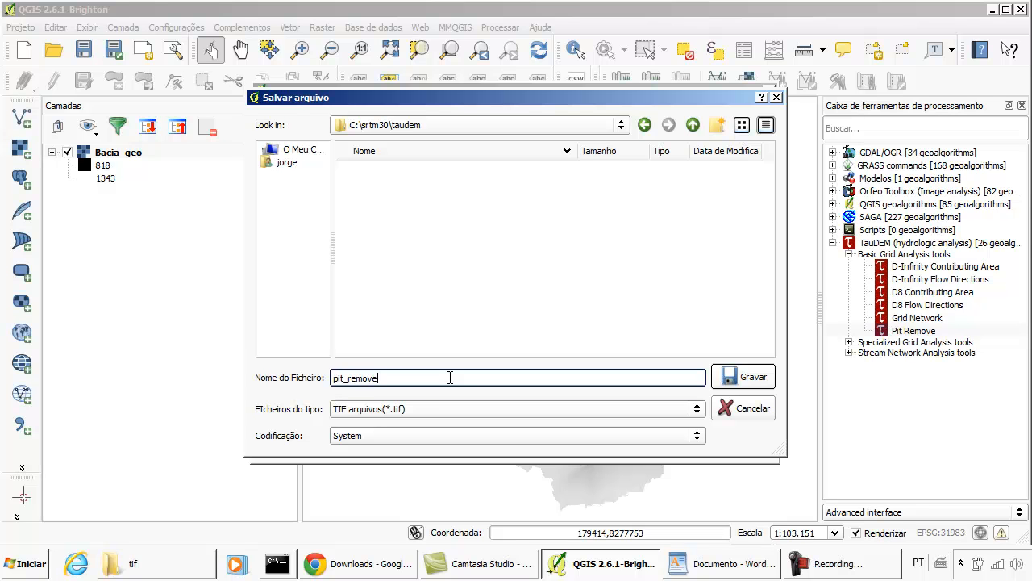
left_click(758, 380)
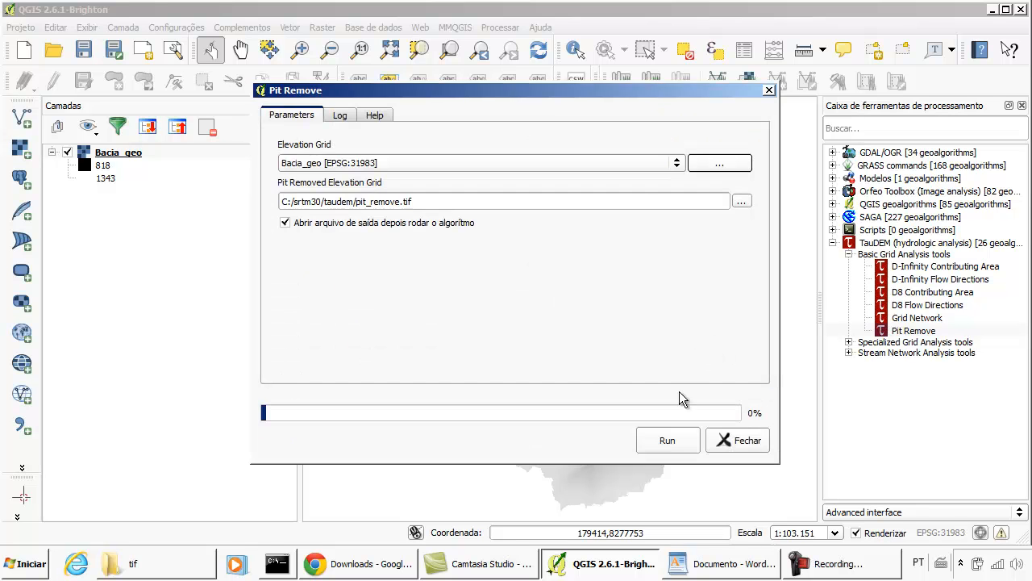
- Run Pit Remove on Bacia_geo and allow Microsoft HPC MPI Process Manager through the Windows firewall on private networks
left_click(663, 442)
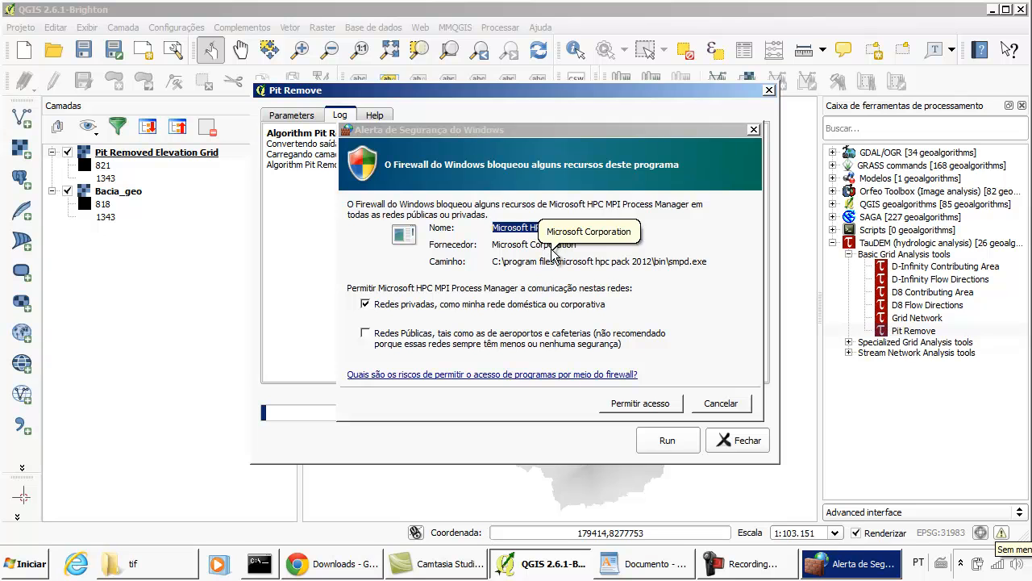
left_click(525, 134)
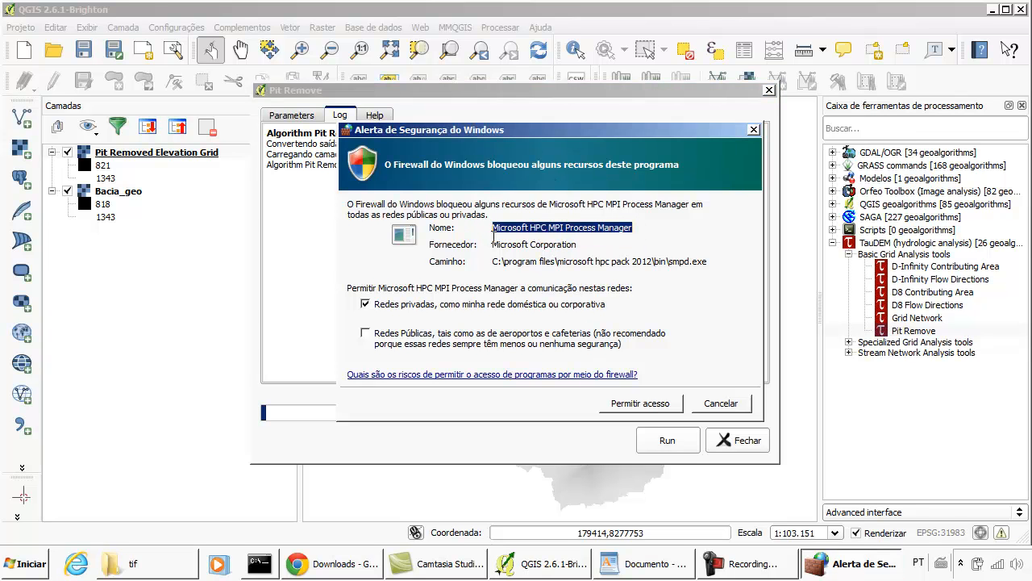
left_click(608, 402)
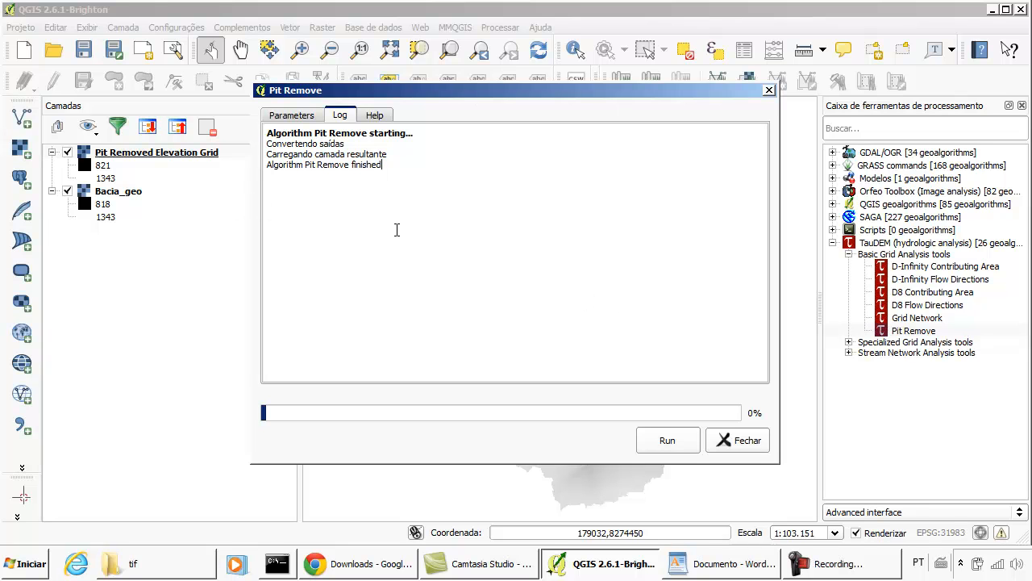
left_click(294, 117)
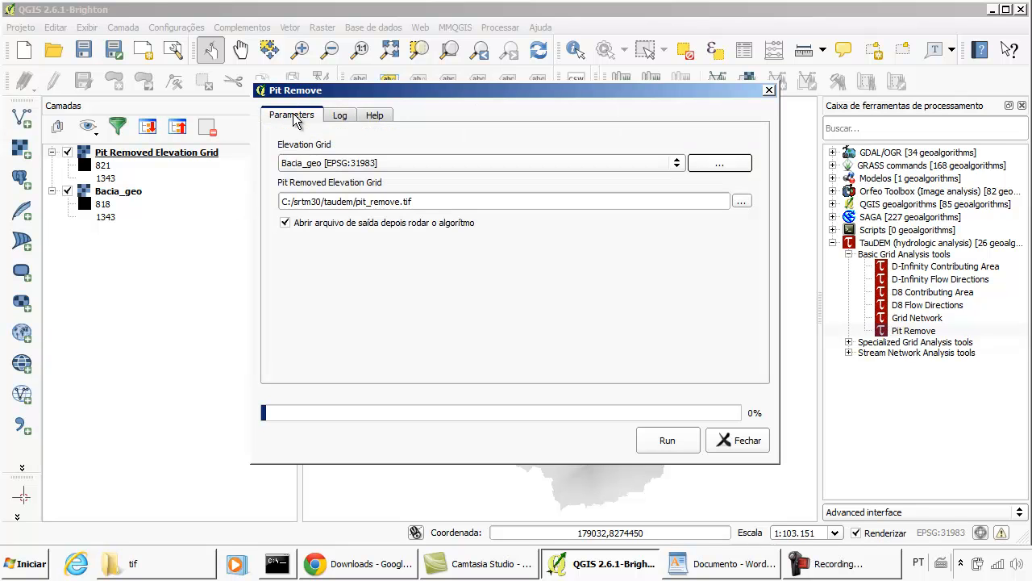
left_click(345, 118)
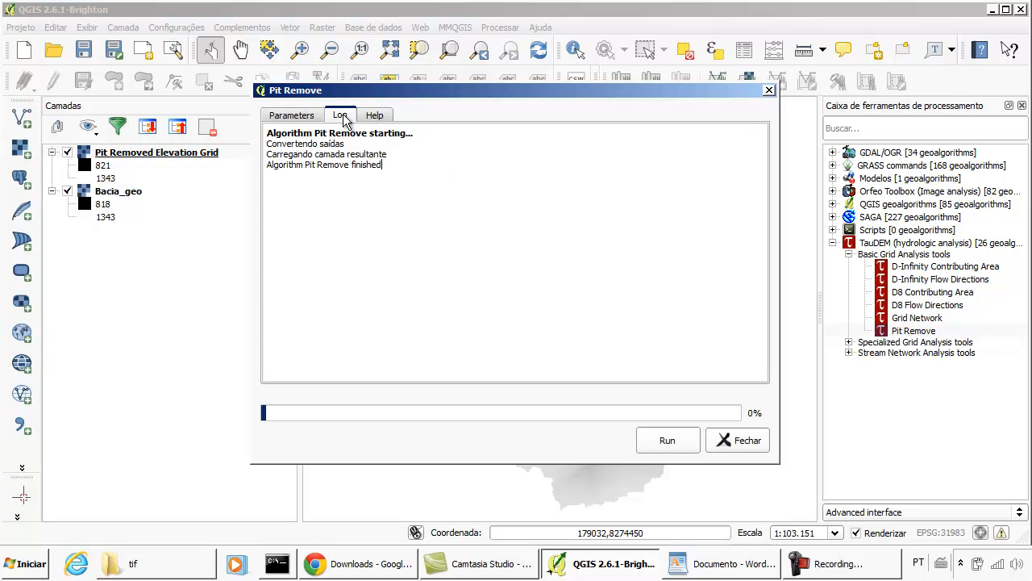
- Close the finished Pit Remove tool and hide the Bacia_geo layer, leaving the Pit Removed Elevation Grid layer selected
left_click(715, 440)
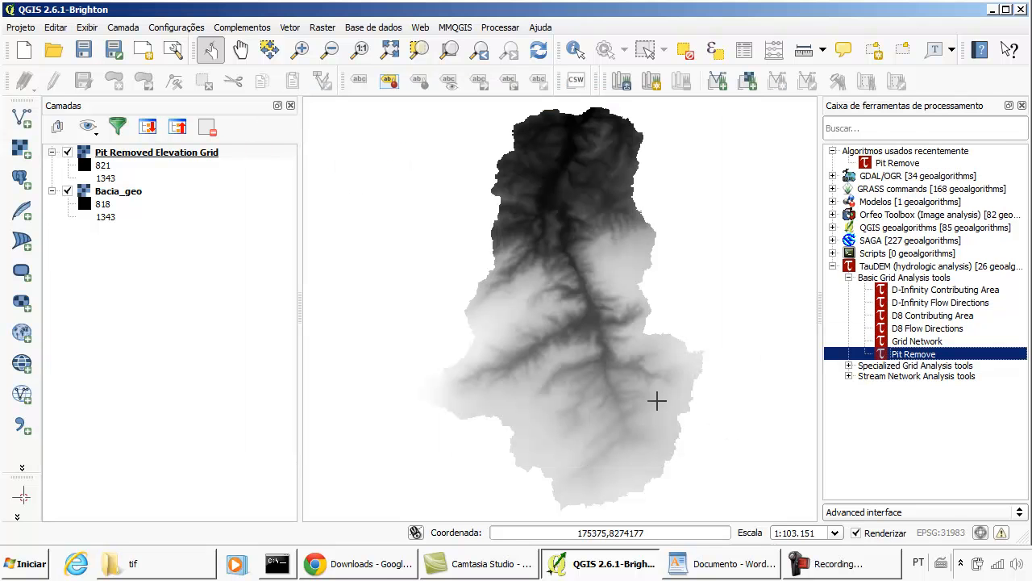
left_click(148, 150)
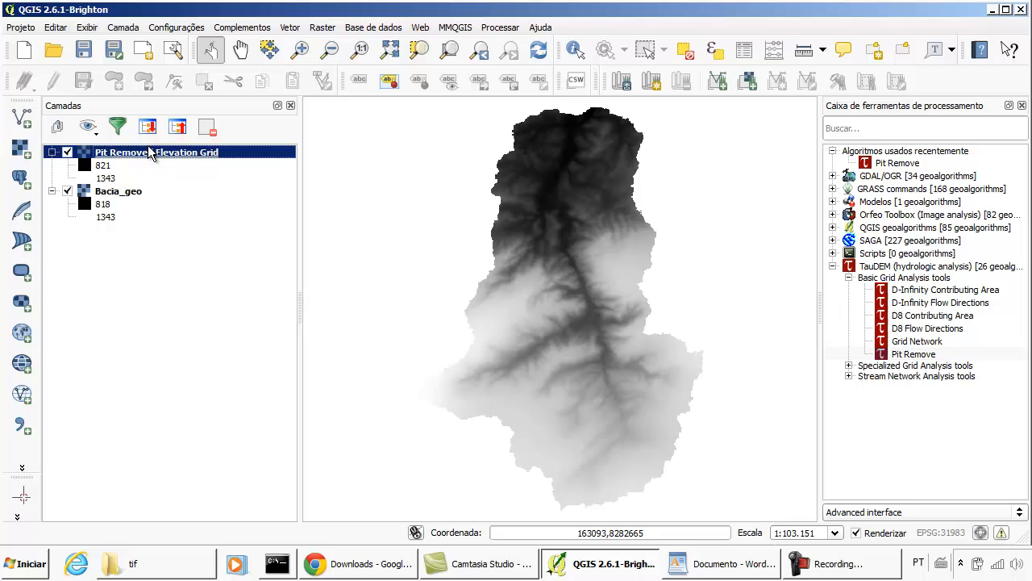
left_click(67, 191)
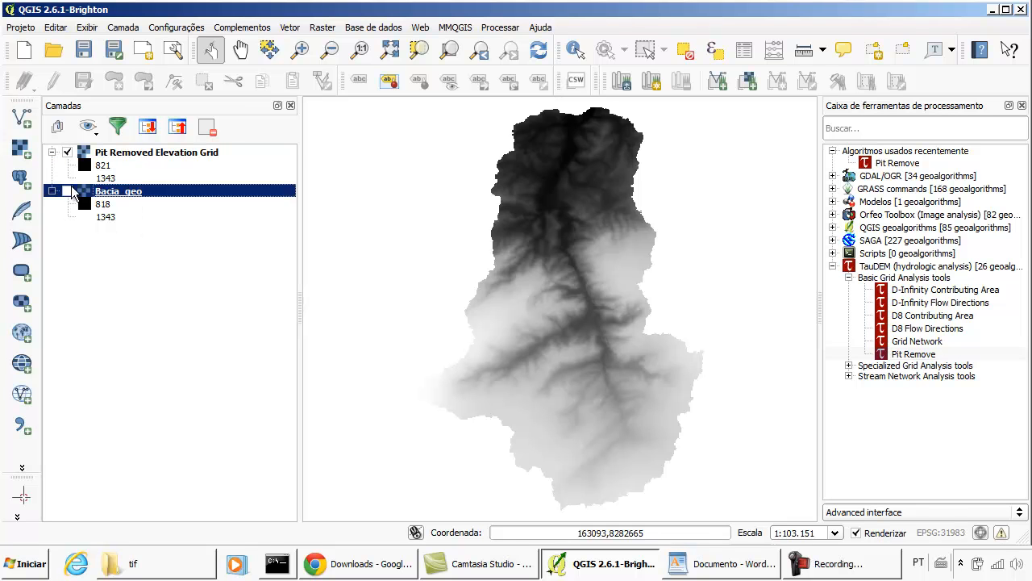
left_click(134, 151)
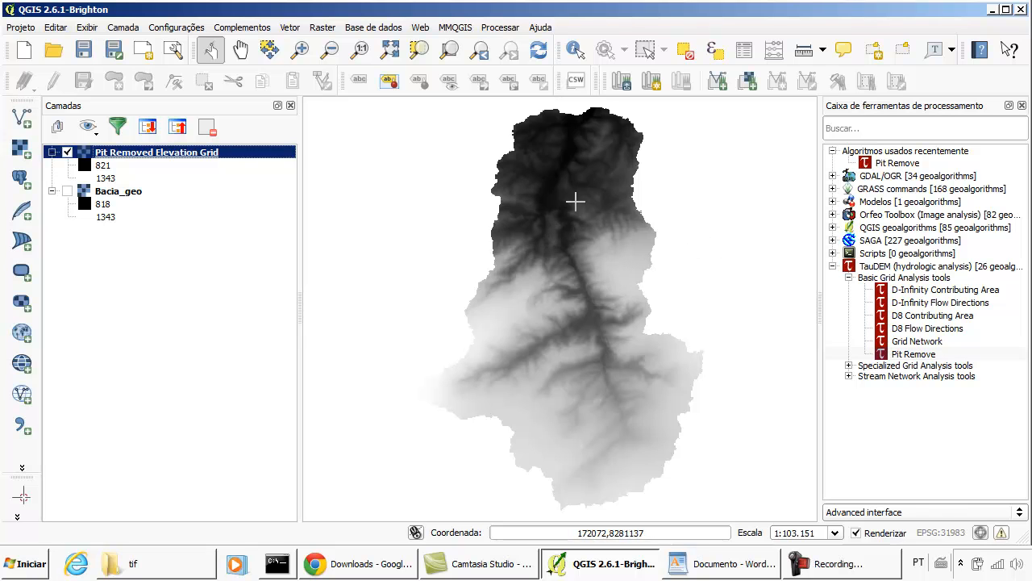
left_click(918, 331)
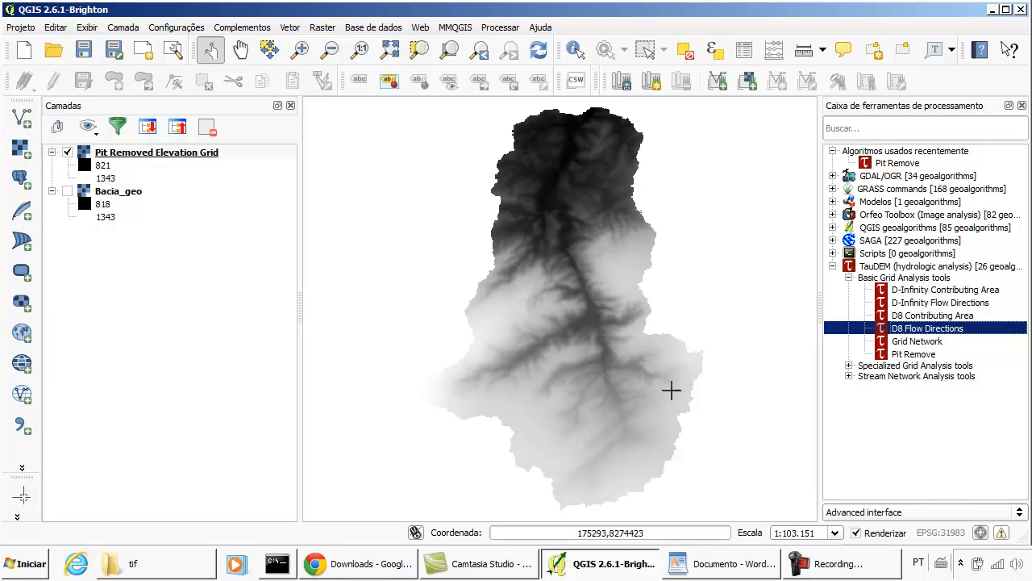
double_click(932, 329)
left_click(447, 168)
left_click(444, 179)
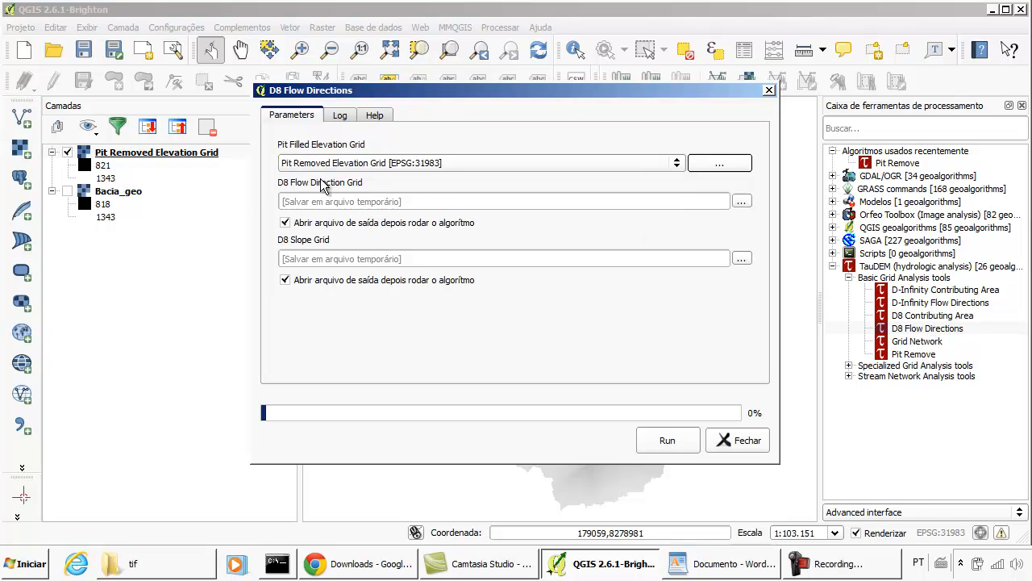
left_click(743, 440)
- Remove the Pit Removed Elevation Grid and Bacia_geo layers from the project
left_click(139, 158)
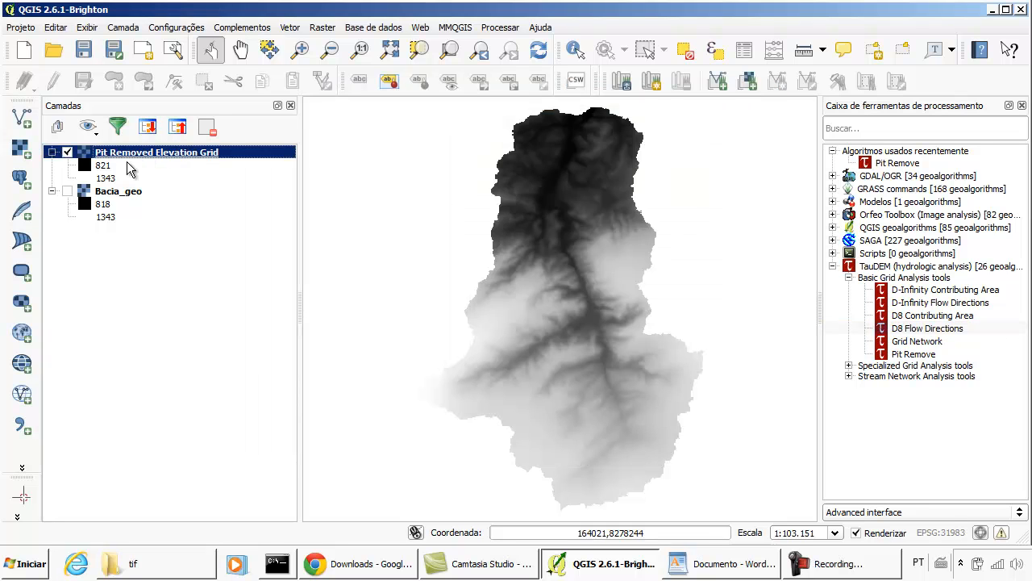
left_click(207, 127)
left_click(125, 158)
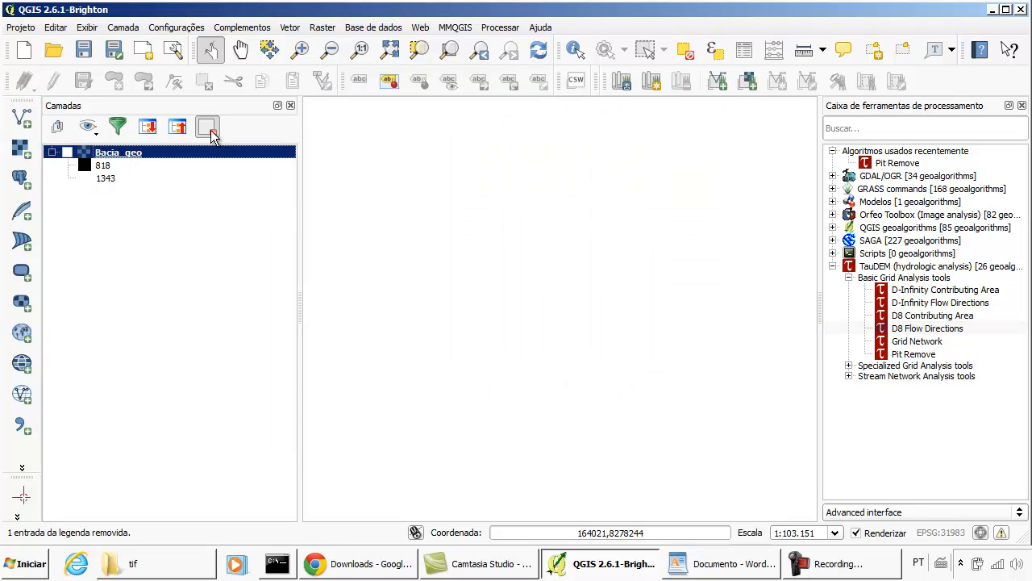
- Add pit_remove.tif from the C:\srtm30\taudem folder to the project as a raster layer
left_click(22, 147)
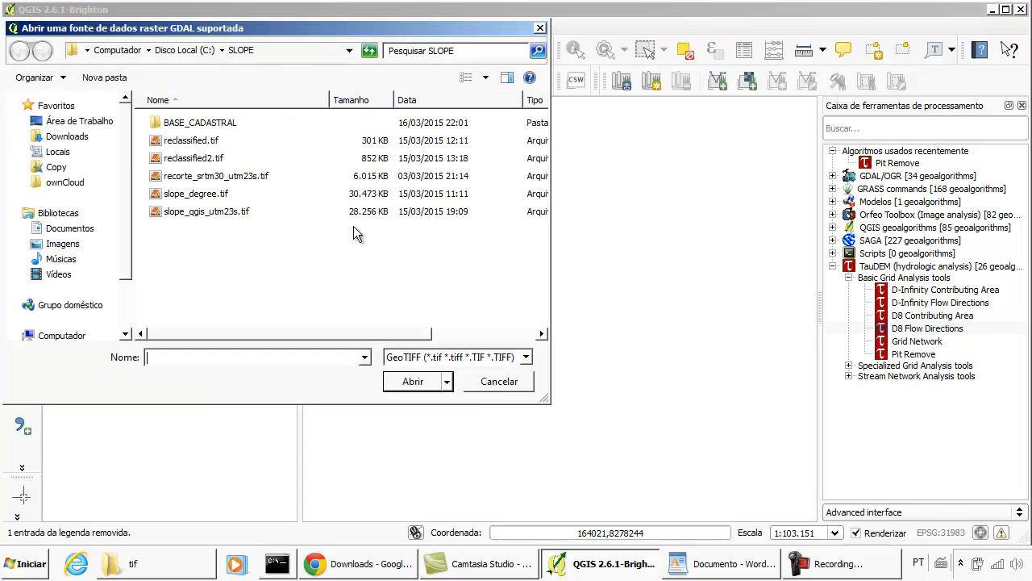
left_click(190, 50)
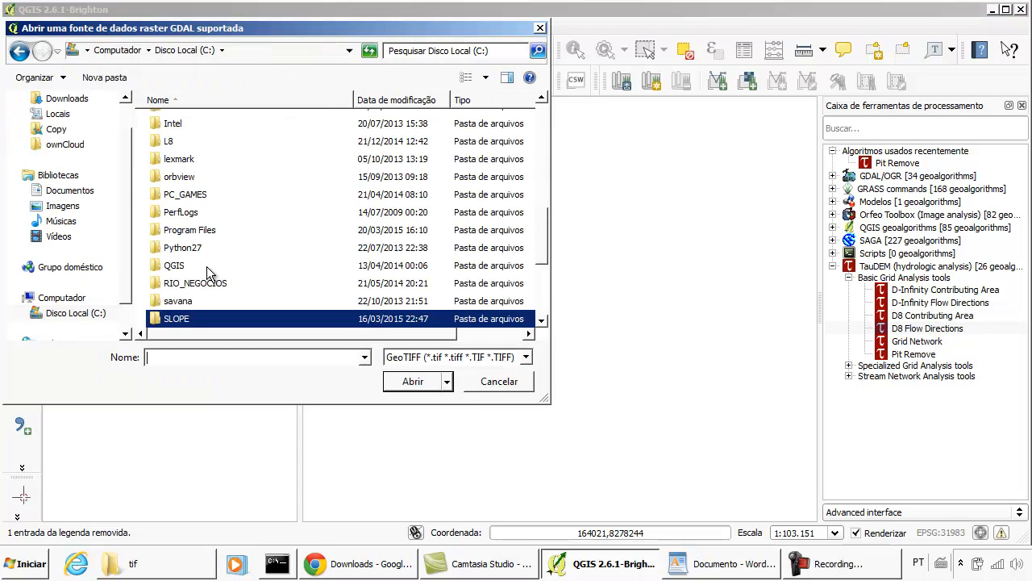
left_click(193, 300)
scroll(186, 303, "down", 3)
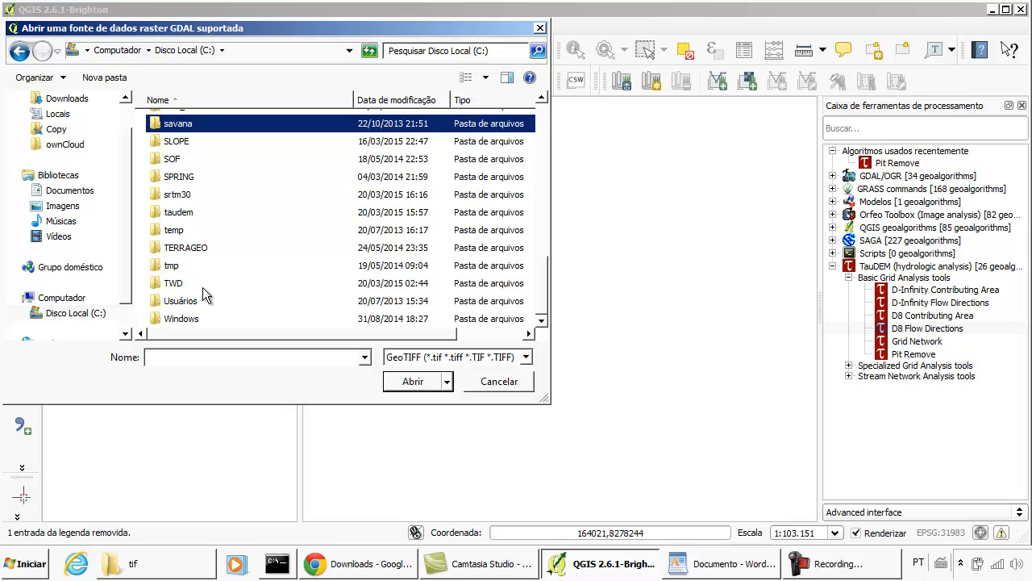
double_click(176, 194)
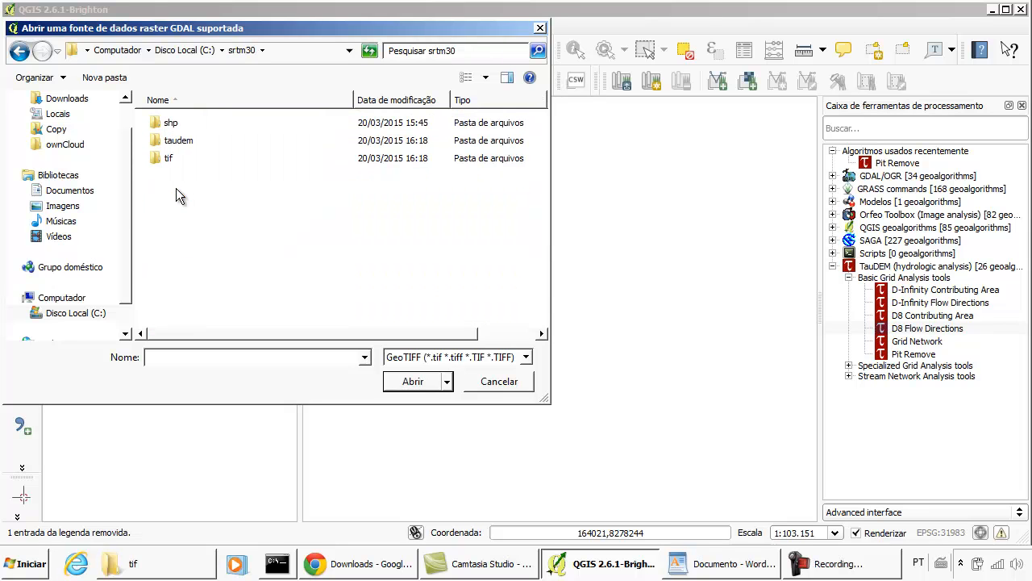
double_click(176, 142)
left_click(192, 122)
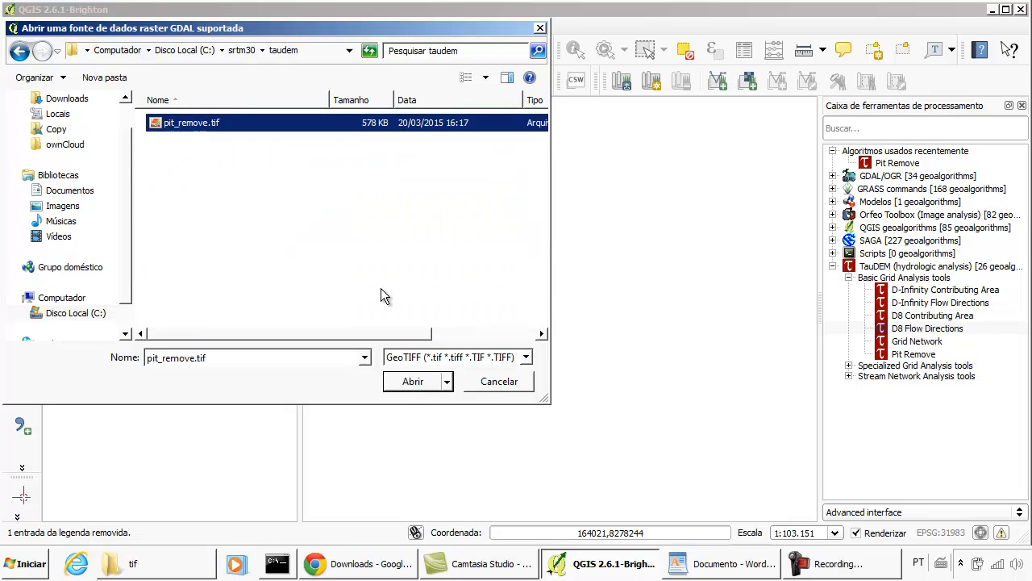
left_click(411, 384)
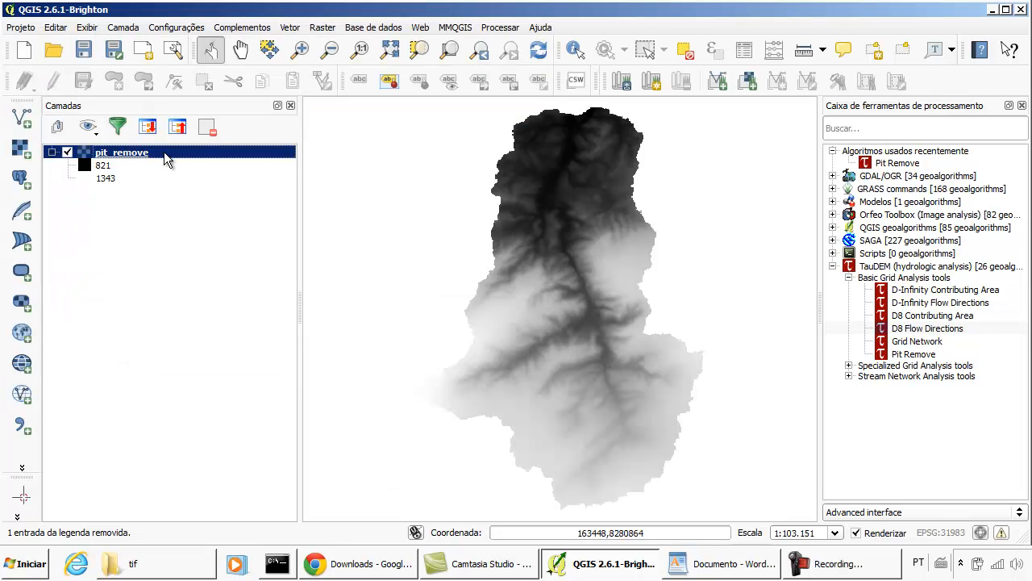
- Open D8 Flow Directions for pit_remove and save the D8 Flow Direction Grid as d8_flow_direction in the taudem folder
left_click(928, 331)
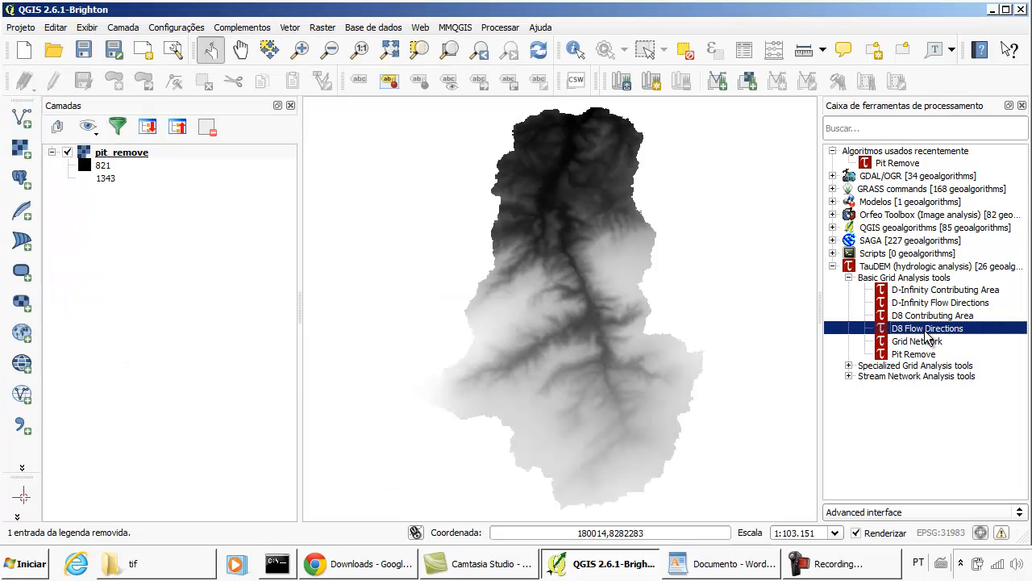
double_click(940, 329)
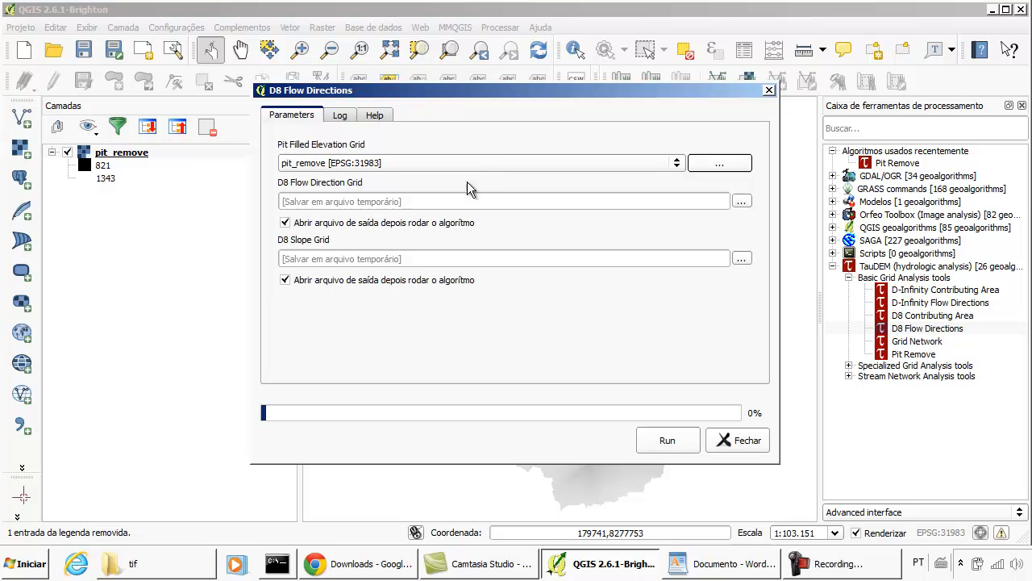
left_click(741, 205)
left_click(787, 229)
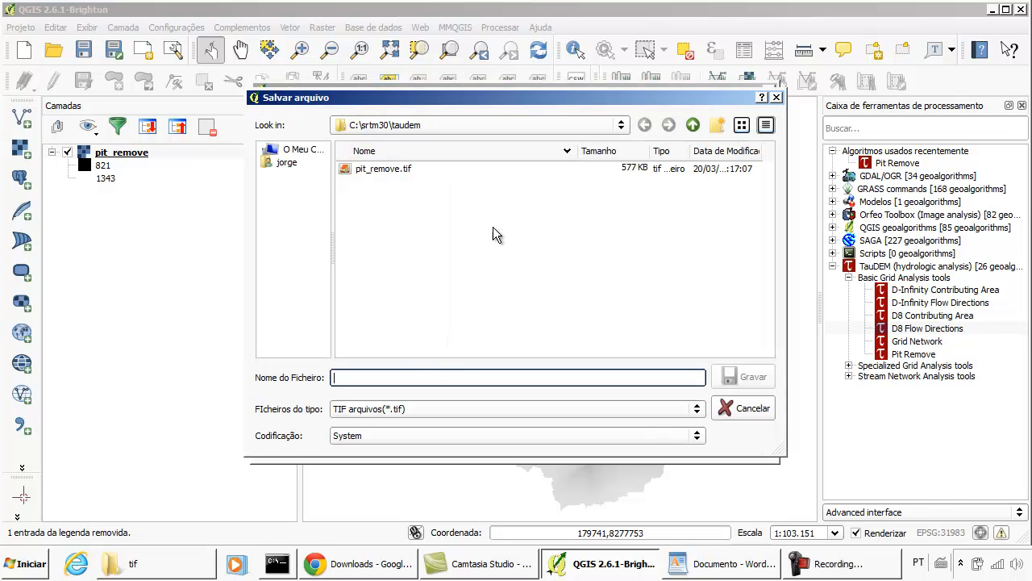
type("d8_flow")
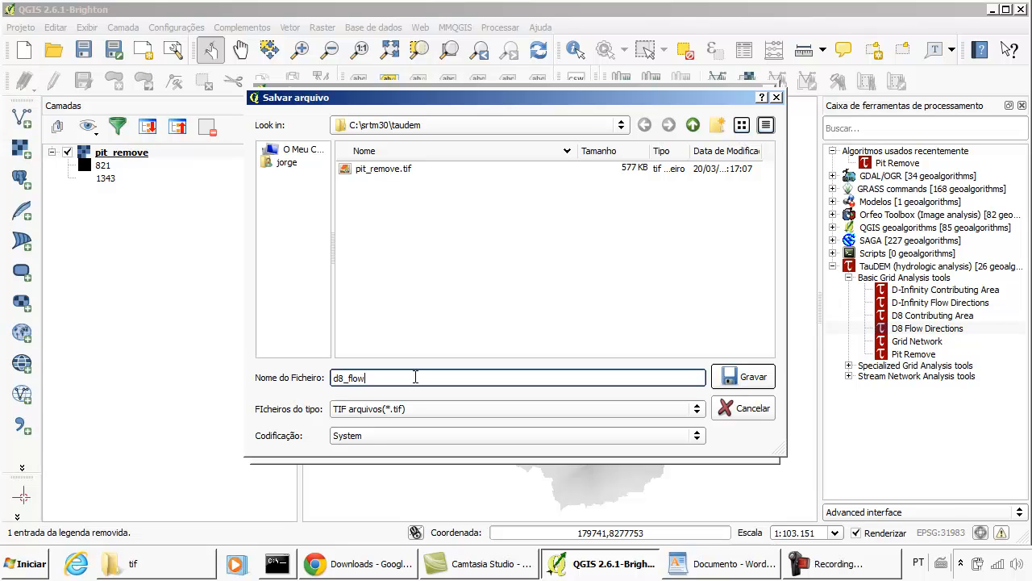
type("ction")
left_click(730, 379)
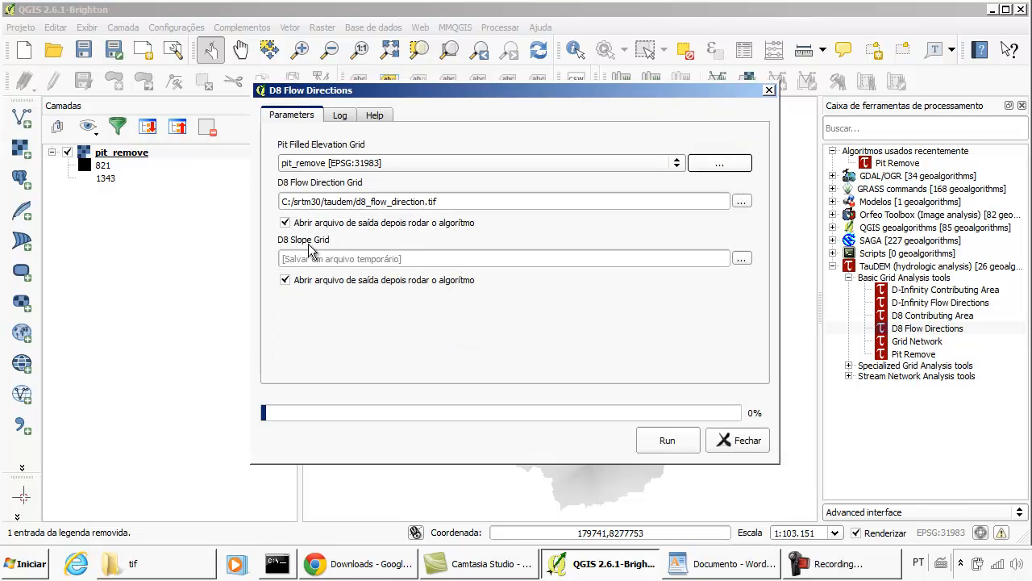
- Set the D8 Slope Grid output to a file named d8_slope in the taudem folder
left_click(741, 258)
left_click(763, 284)
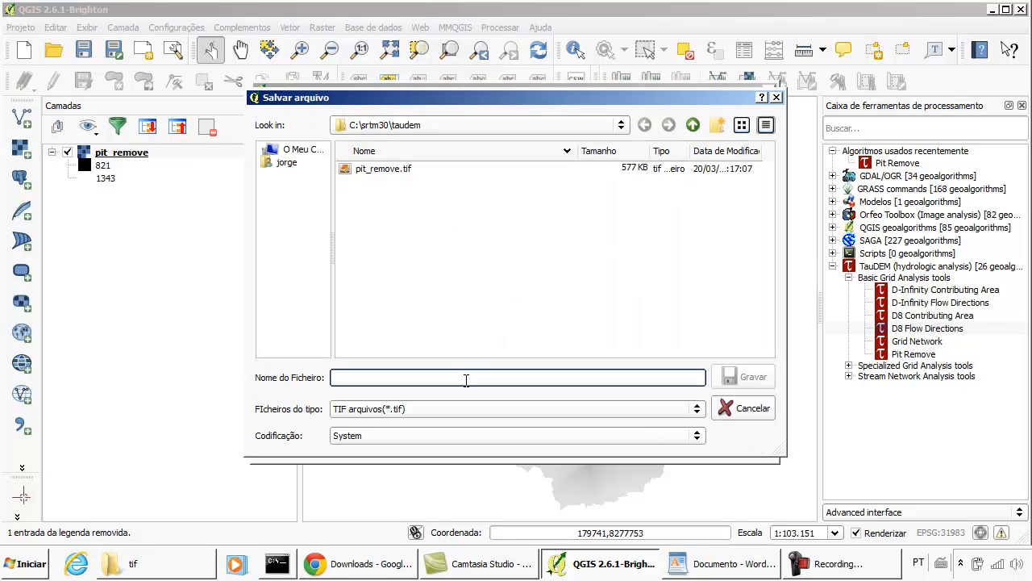
type("d8")
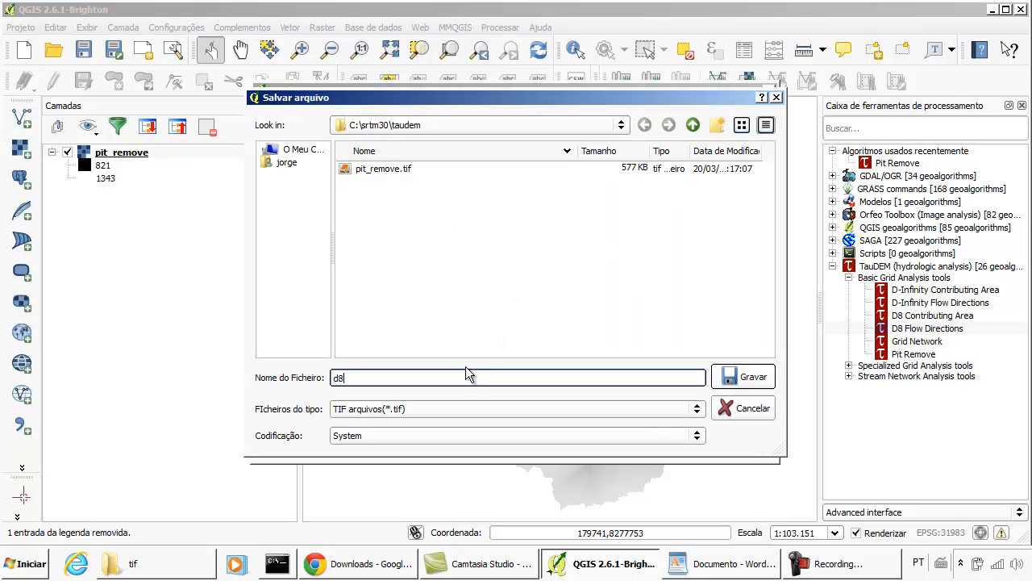
type("_slope")
left_click(727, 382)
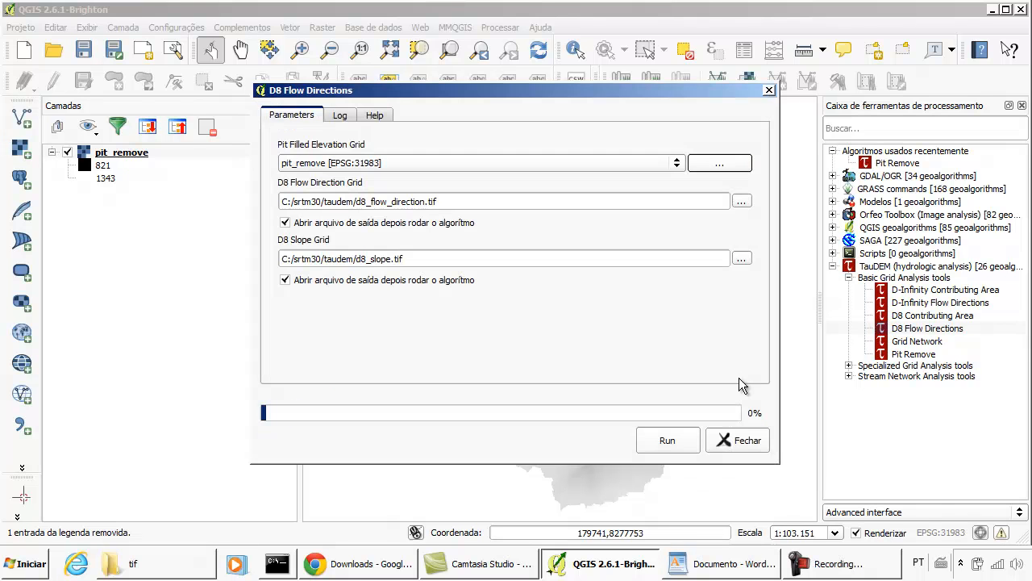
- Run D8 Flow Directions on pit_remove, review its parameters and close the tool
left_click(666, 440)
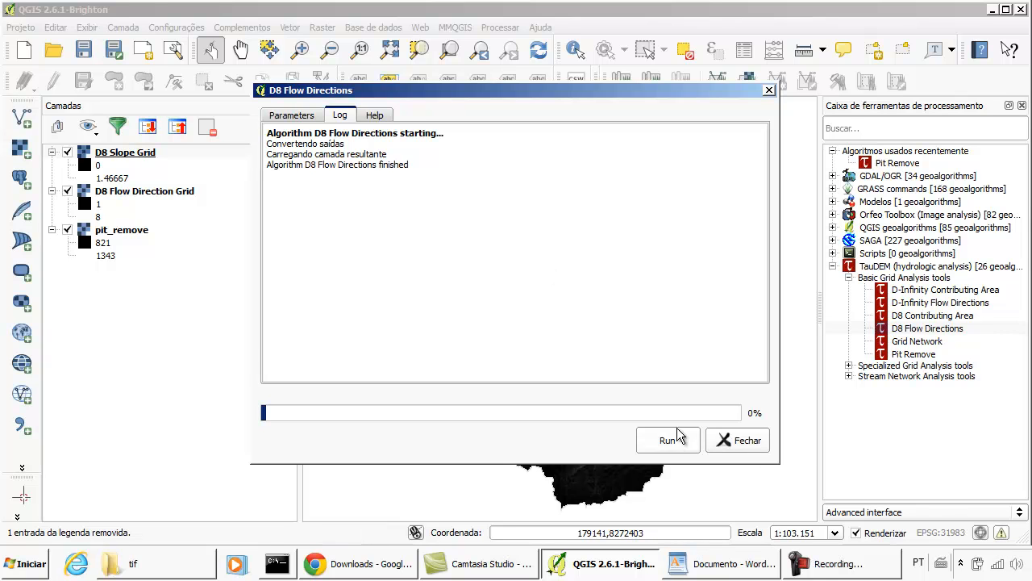
left_click_drag(413, 90, 414, 104)
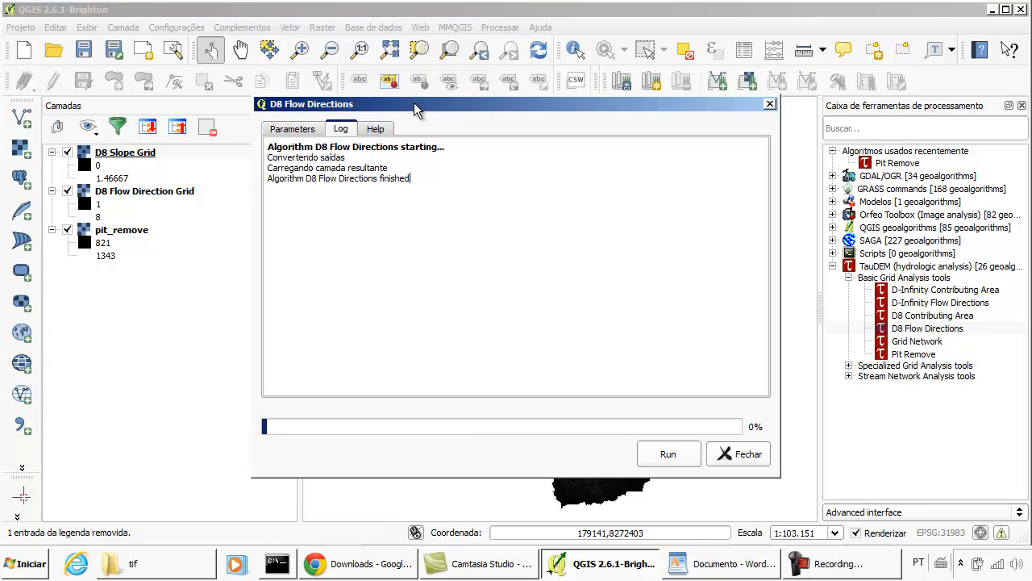
left_click(300, 131)
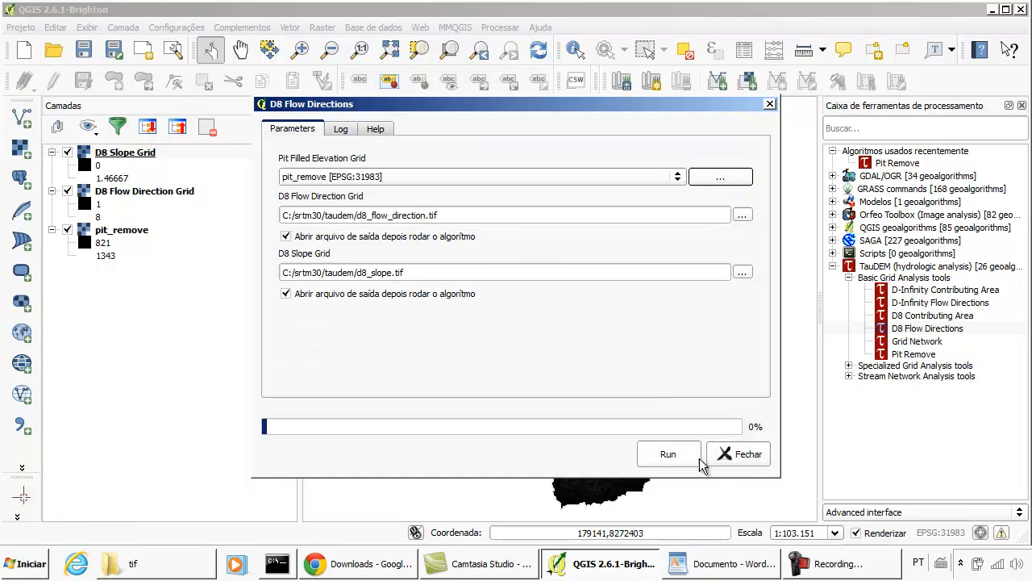
left_click(747, 455)
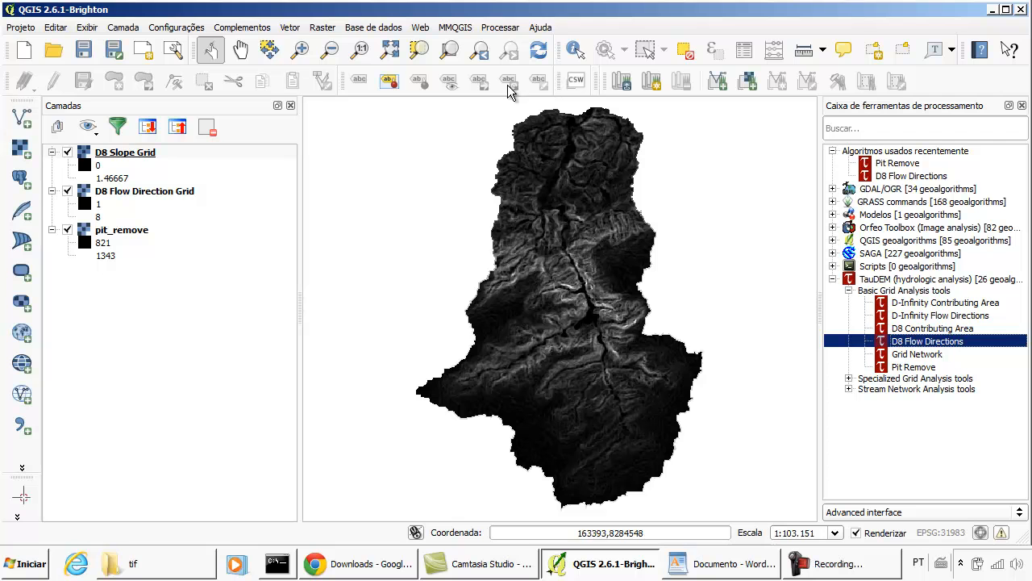
- Hide the D8 Slope Grid layer and set the D8 Flow Direction Grid's render type to single-band pseudocolor (Banda simples falsa-cor)
left_click(150, 153)
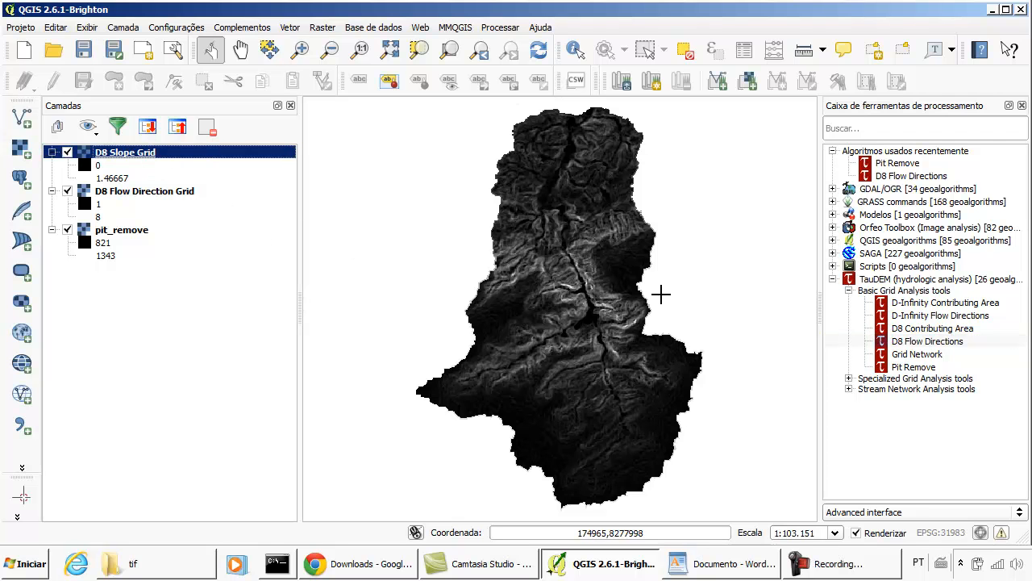
left_click(67, 153)
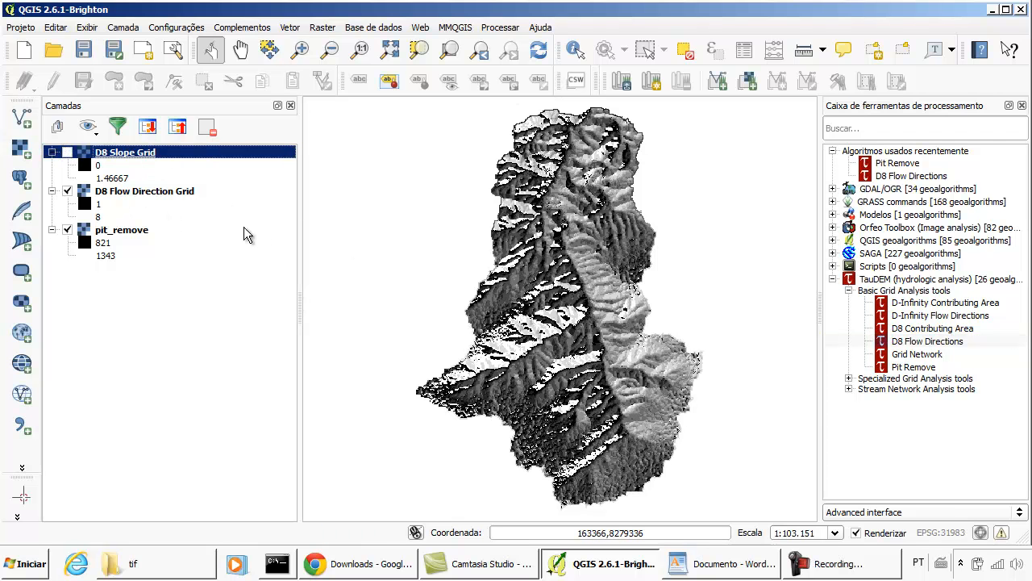
left_click(147, 193)
double_click(148, 195)
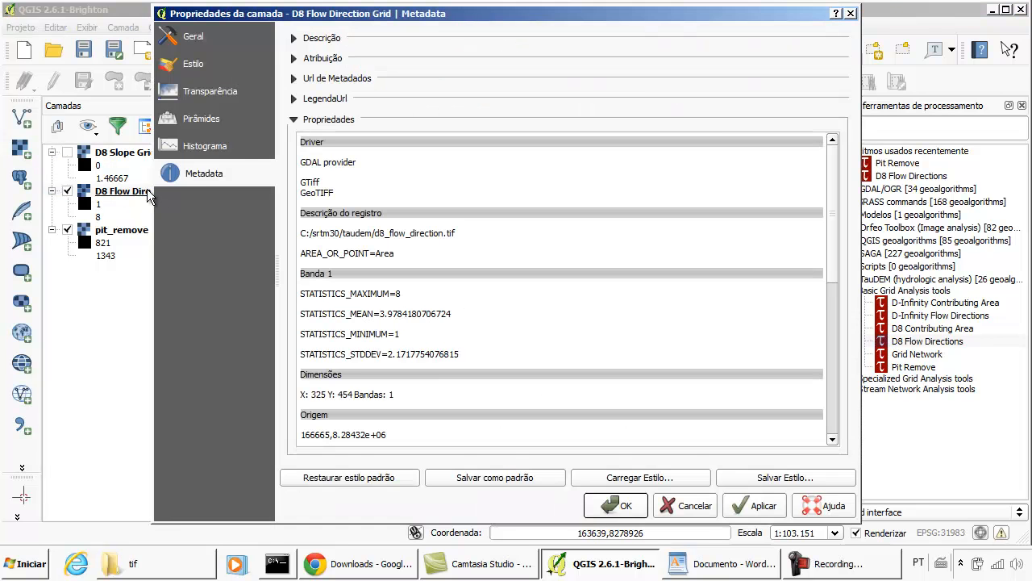
left_click(195, 63)
left_click(488, 65)
left_click(484, 78)
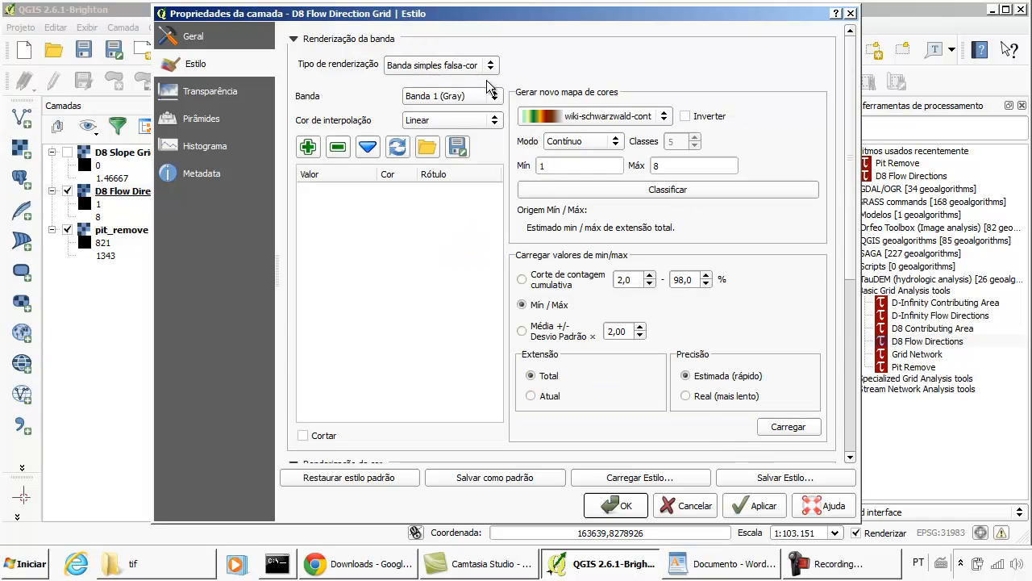
- Classify the D8 Flow Direction Grid with the PiYG ramp into 8 equal-interval (Intervalo igual) classes and apply the style
left_click(663, 117)
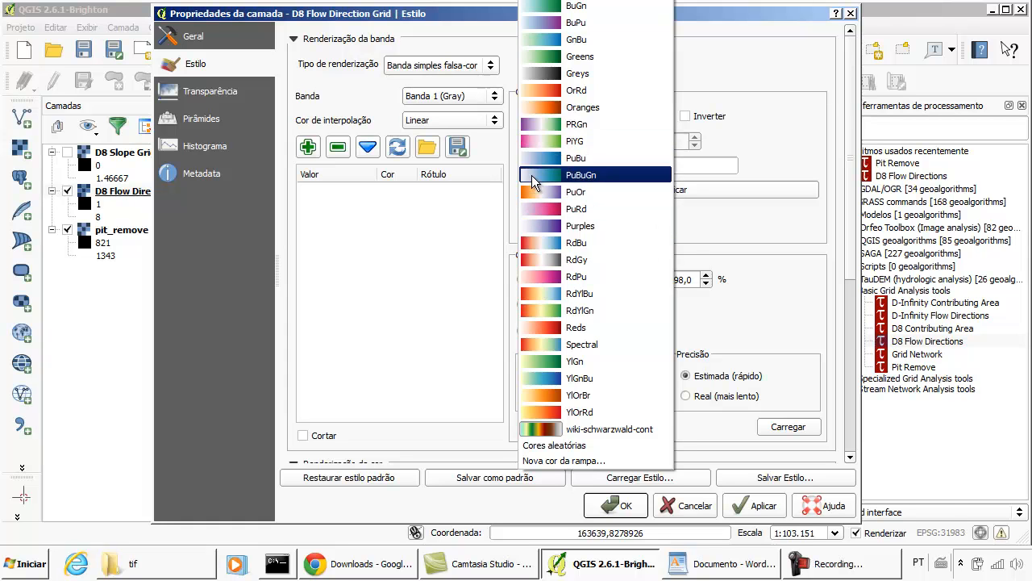
left_click(542, 147)
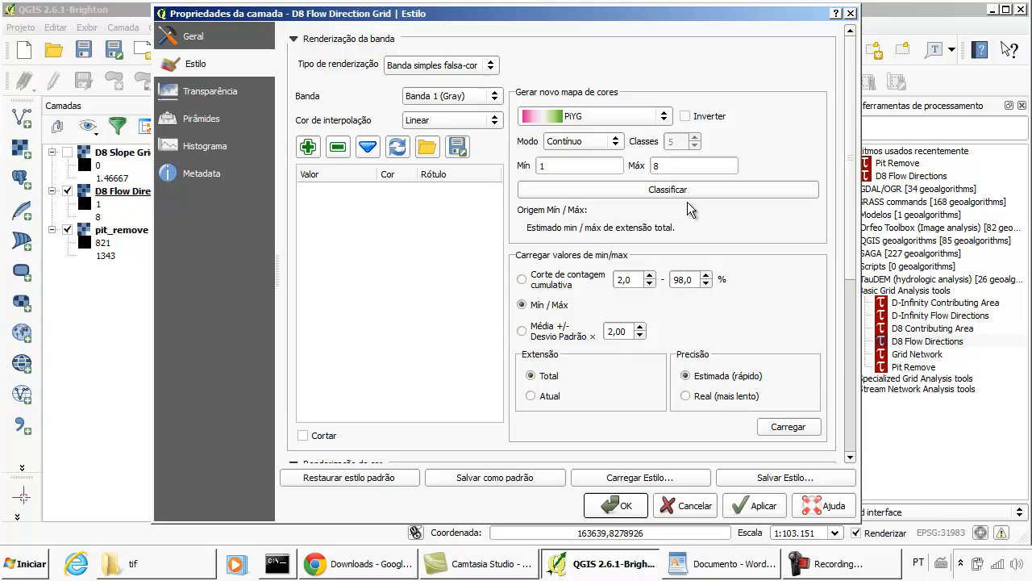
left_click(606, 143)
left_click(602, 158)
key("Tab")
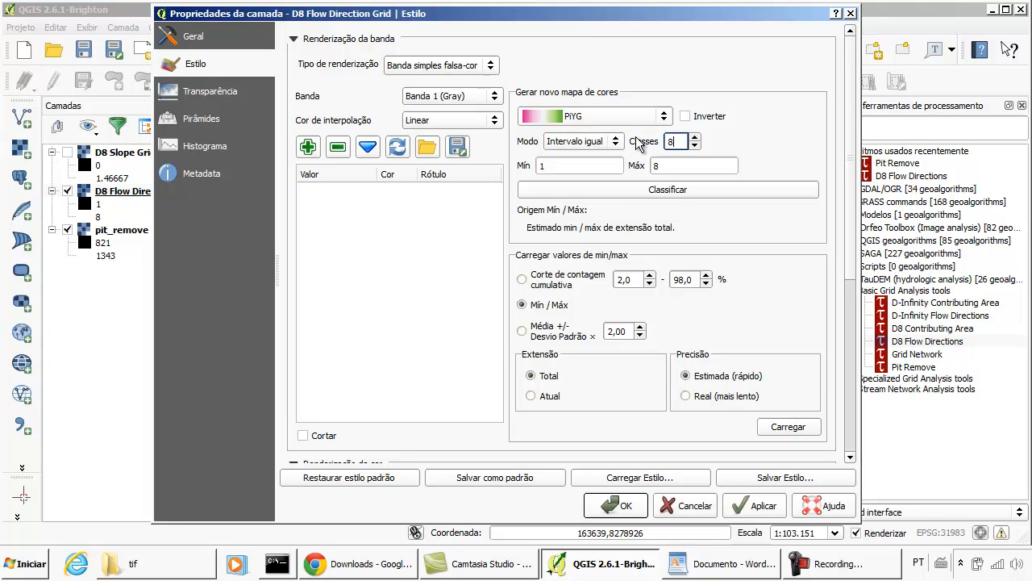
type("8")
left_click(788, 428)
left_click(681, 192)
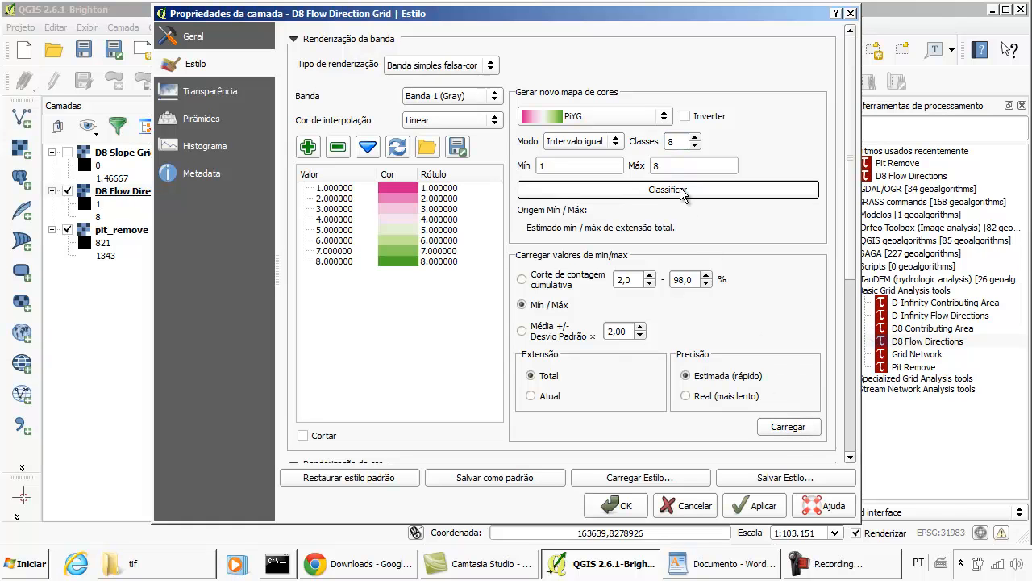
left_click(619, 506)
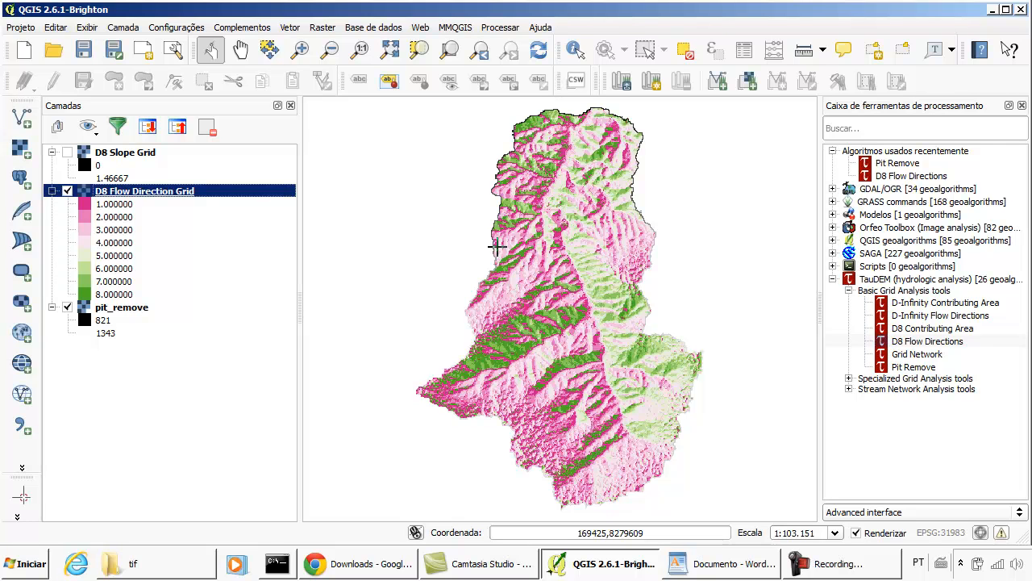
- Expand the TauDEM Stream Network Analysis tools group and review the available TauDEM tools
left_click(848, 389)
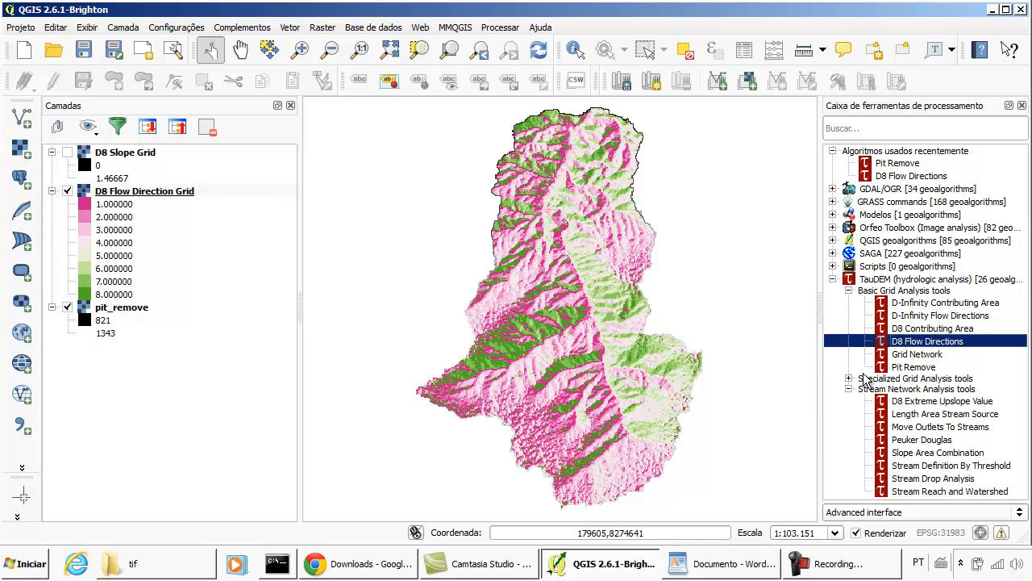
left_click(876, 280)
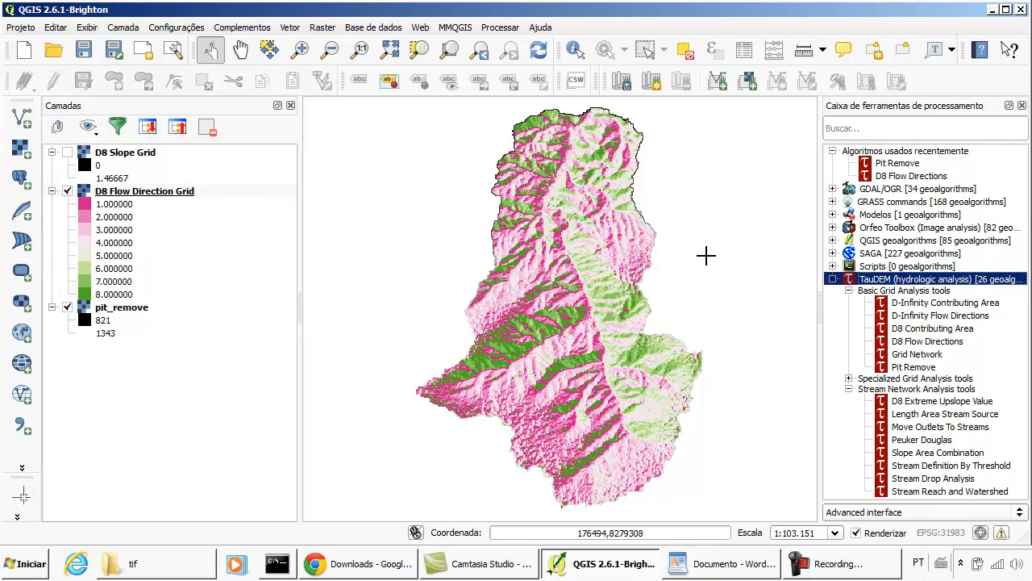
left_click(129, 191)
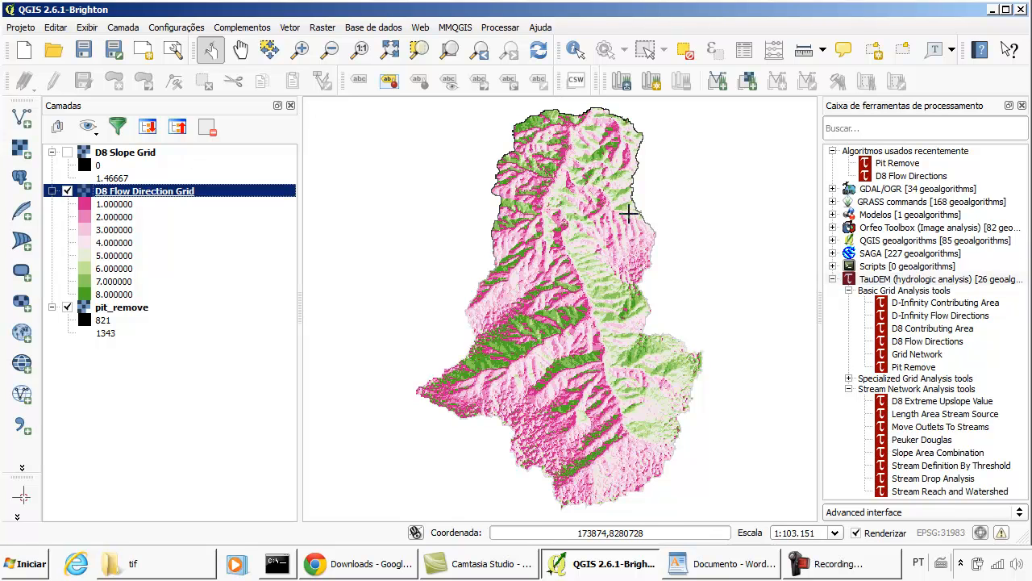
left_click(920, 279)
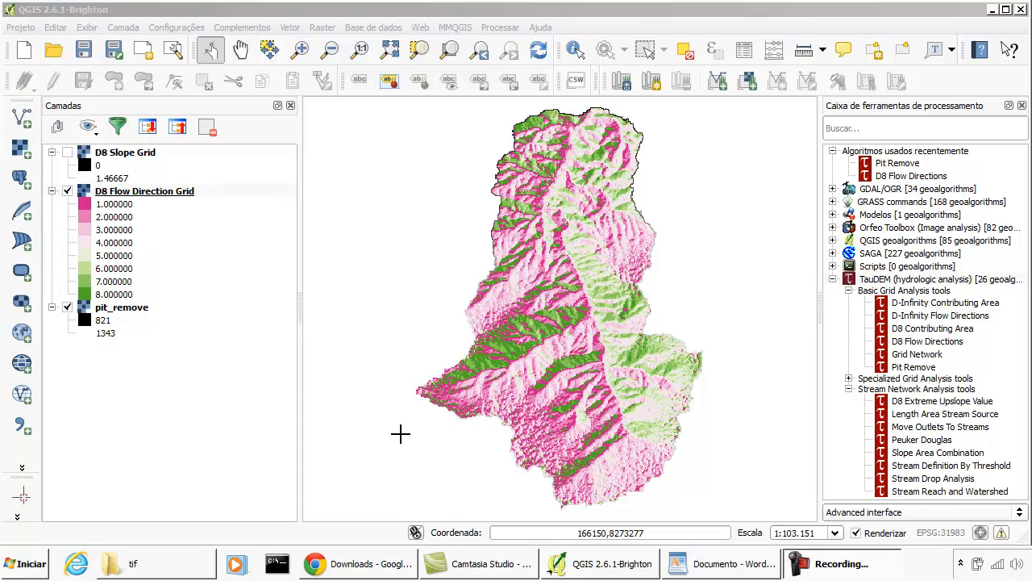
left_click(487, 16)
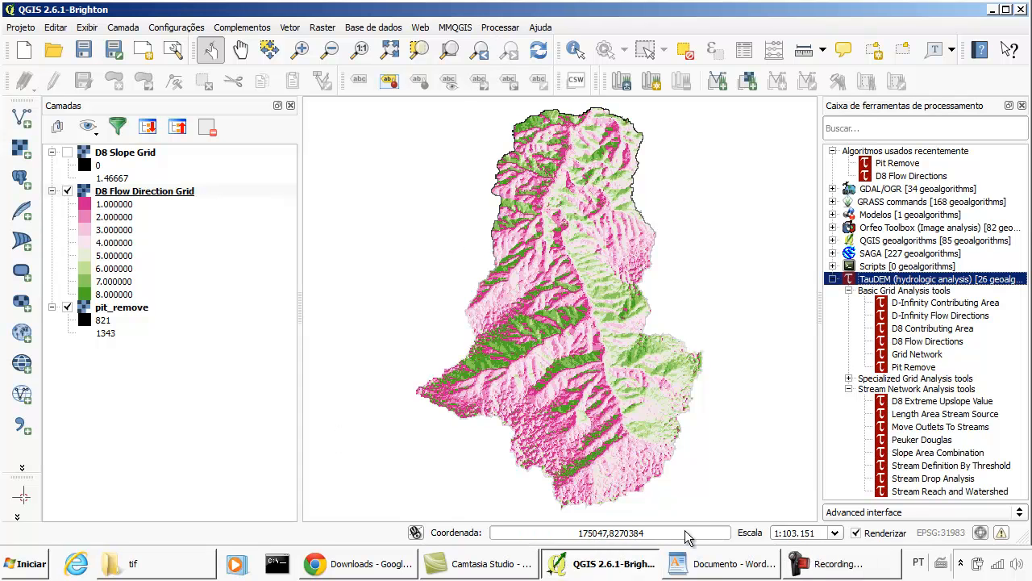
- Switch to the WordPad document and append "/64 Bits" to the TauDEM 5.1.2 Windows 32 bits heading
left_click(710, 563)
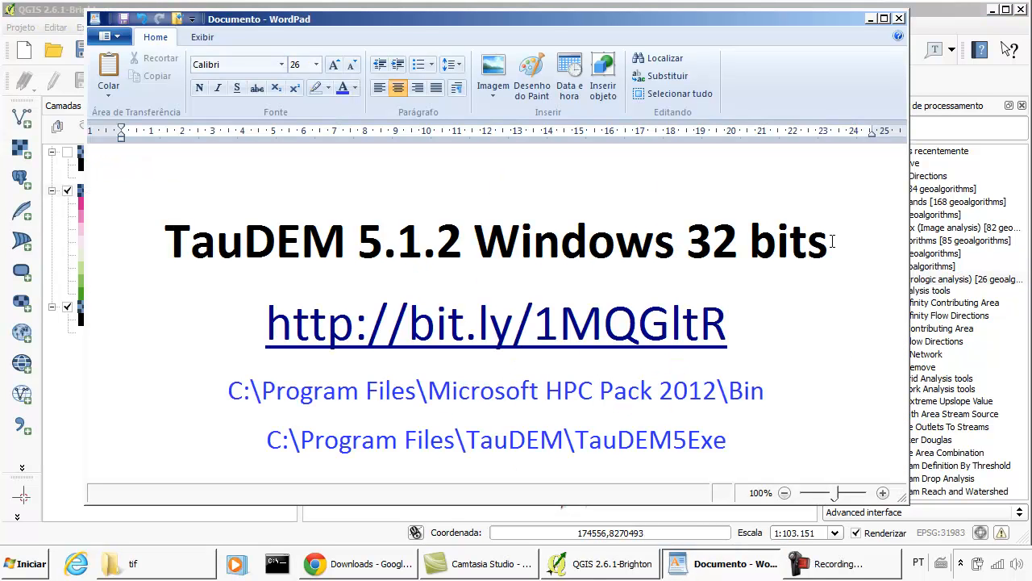
left_click(747, 242)
left_click(830, 236)
type("/6")
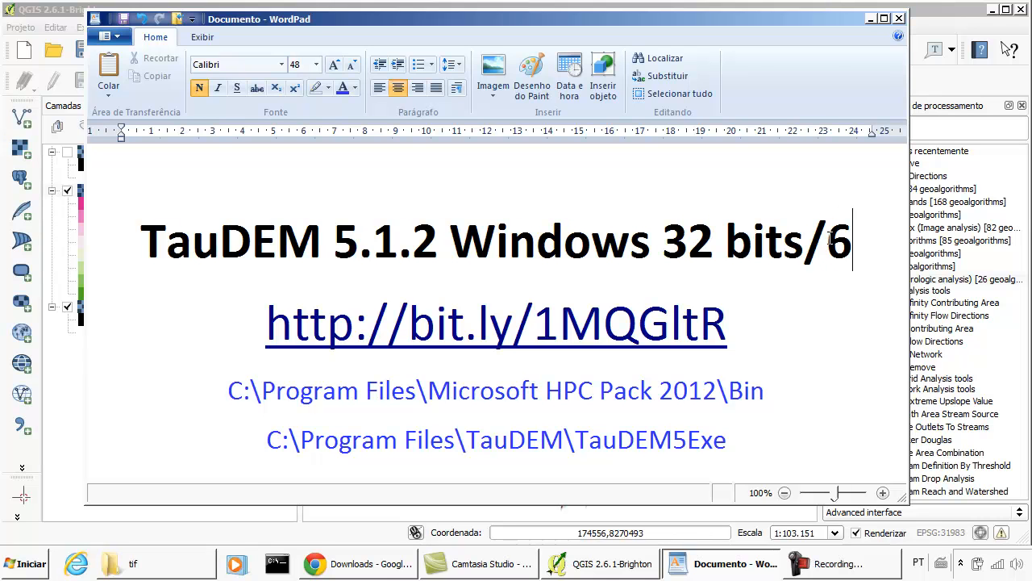
type("4")
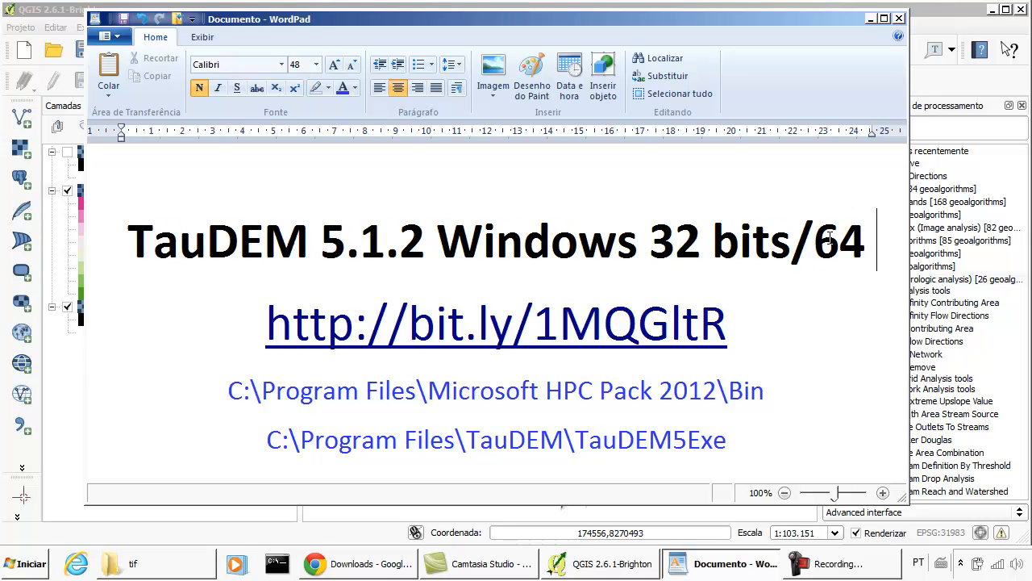
key("Return")
type("Bits")
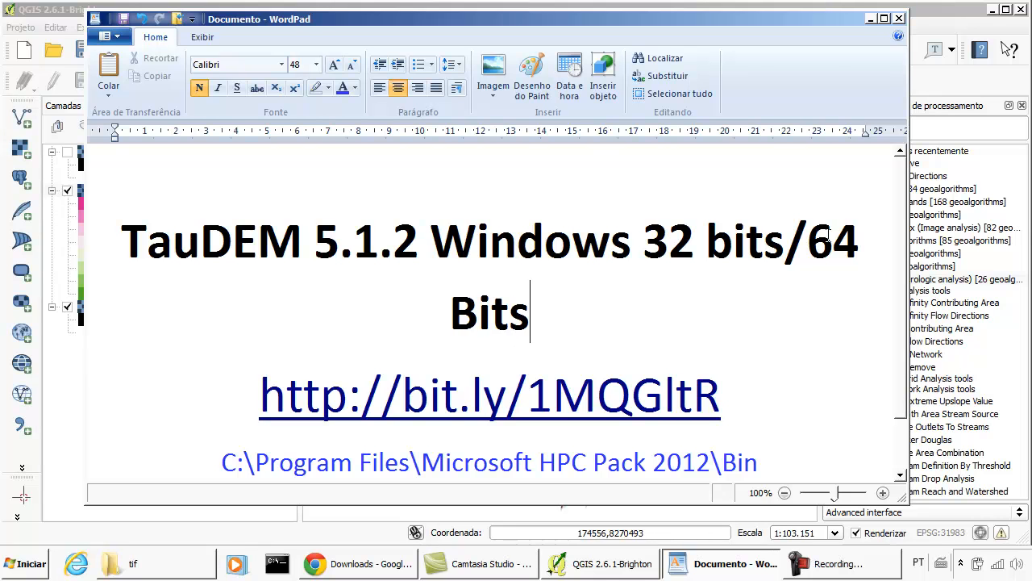
- Set the whole TauDEM heading's font size to 36
left_click_drag(558, 297, 273, 244)
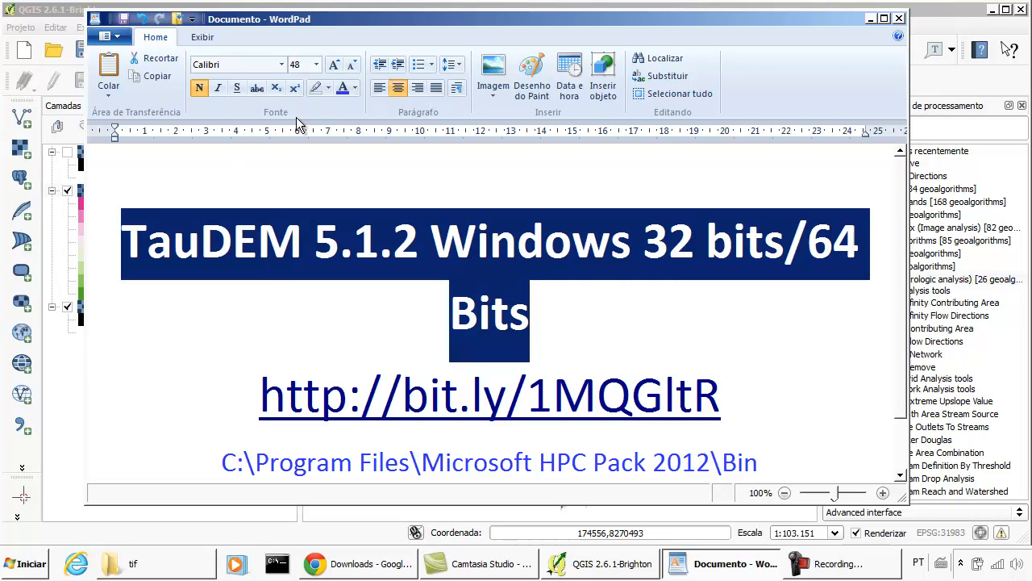
left_click(316, 65)
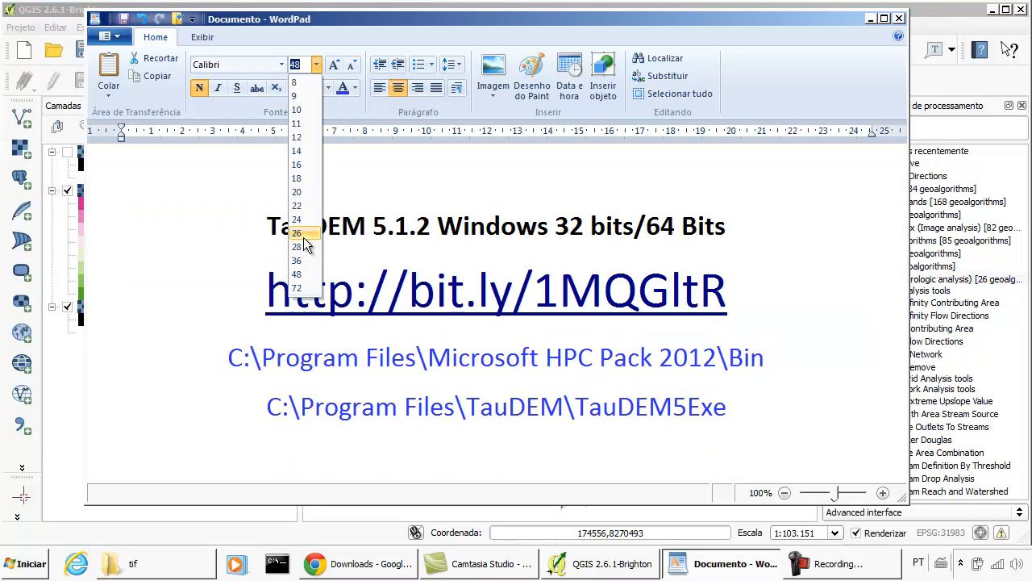
left_click(297, 260)
left_click(487, 200)
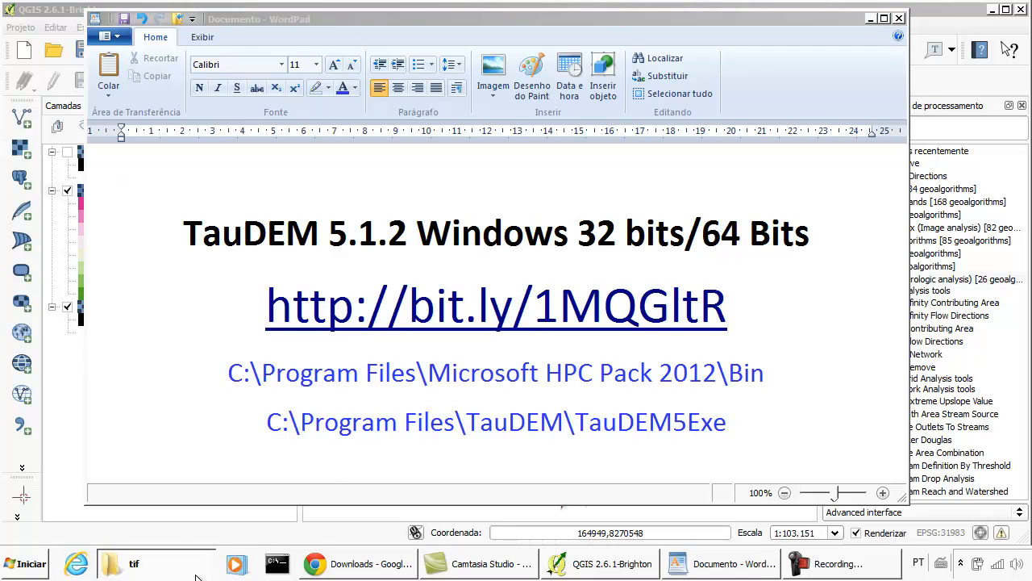
- Switch to Windows Explorer, open Program Files on drive C: and look through its folders for QGIS installations
left_click(202, 563)
left_click(92, 346)
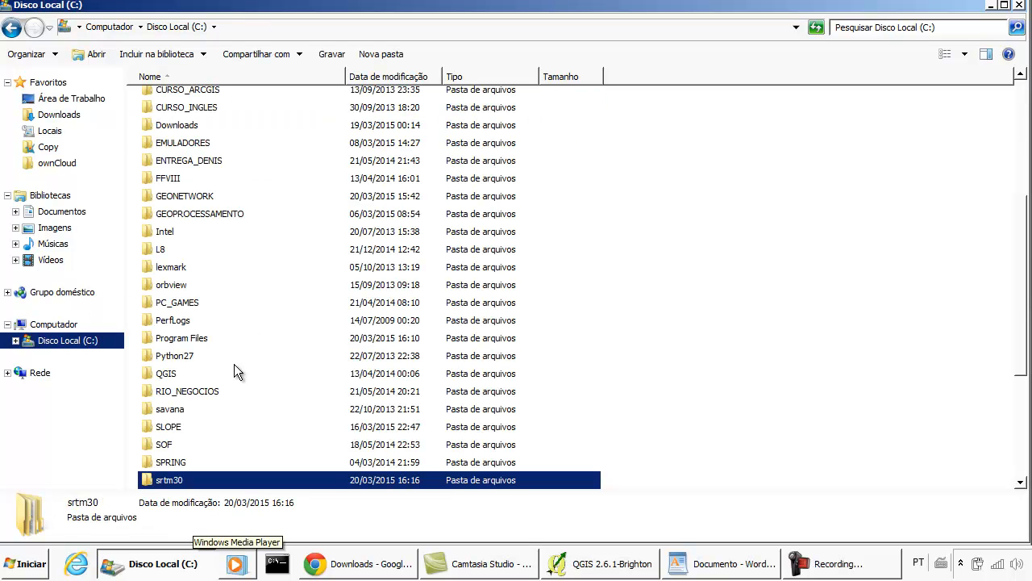
double_click(198, 337)
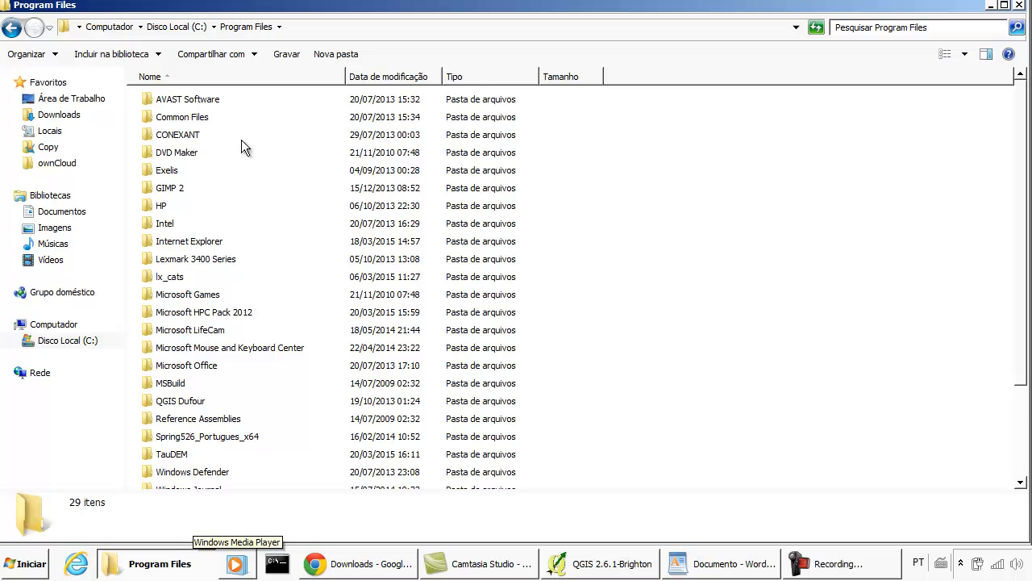
scroll(242, 170, "down", 3)
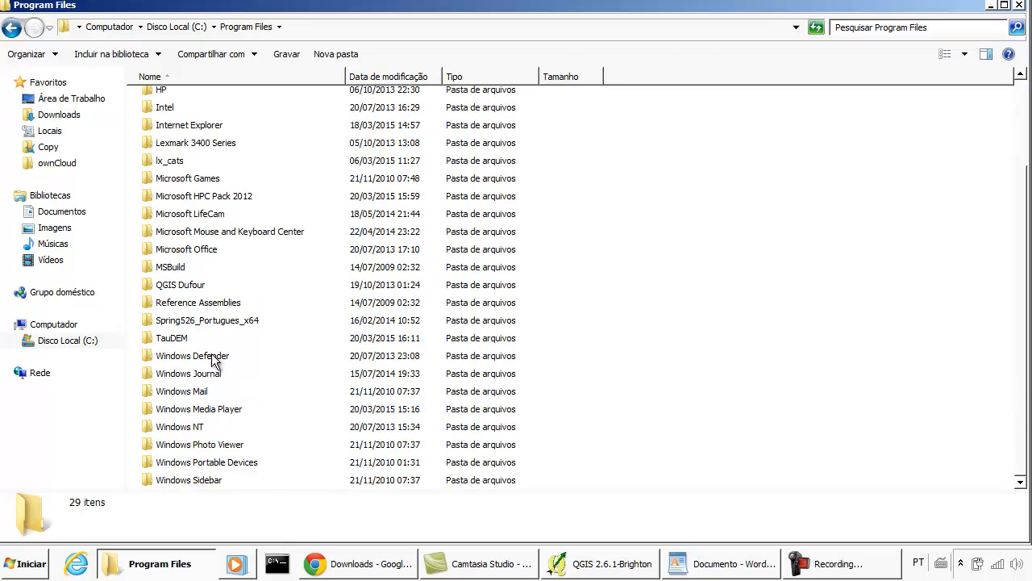
left_click(207, 283)
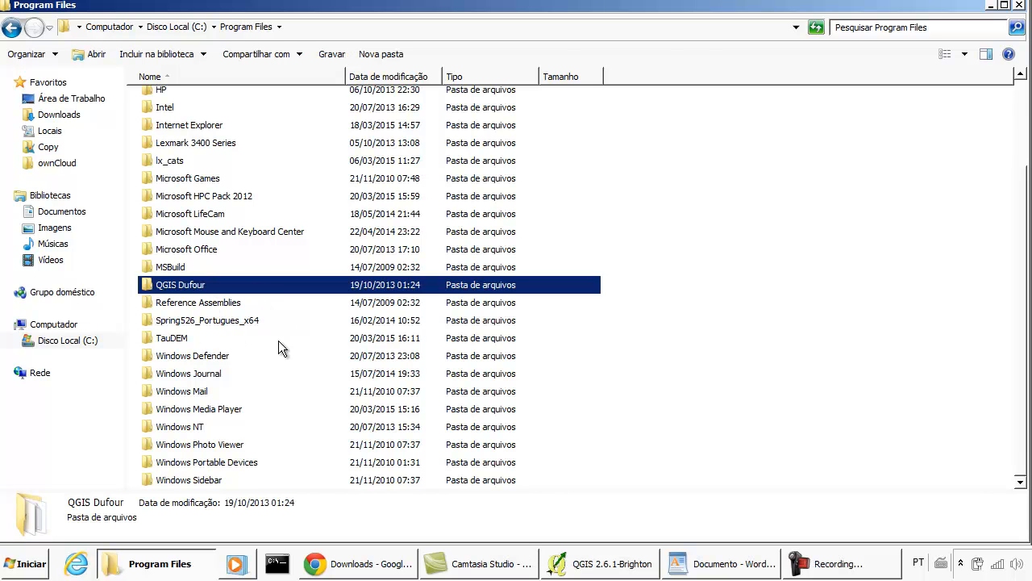
scroll(277, 341, "up", 3)
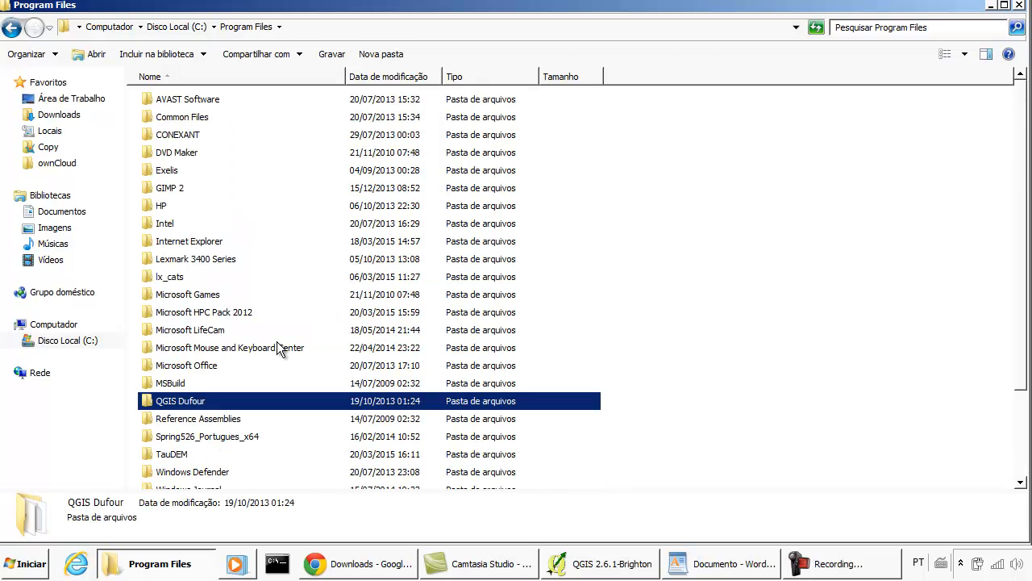
- Return to drive C: and open the Arquivos de Programas (x86) folder
left_click(97, 341)
left_click(218, 193)
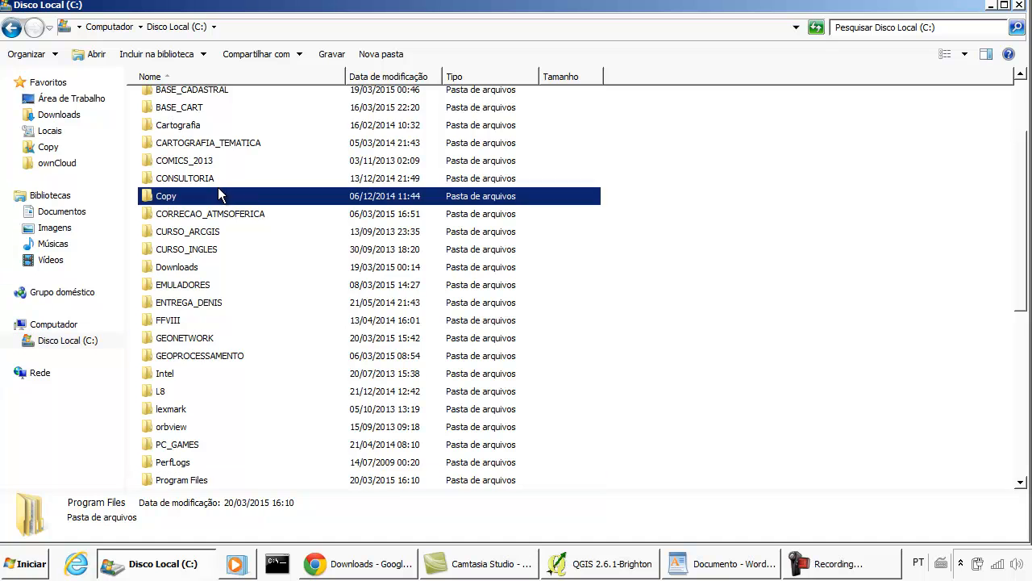
scroll(218, 194, "up", 2)
left_click(224, 177)
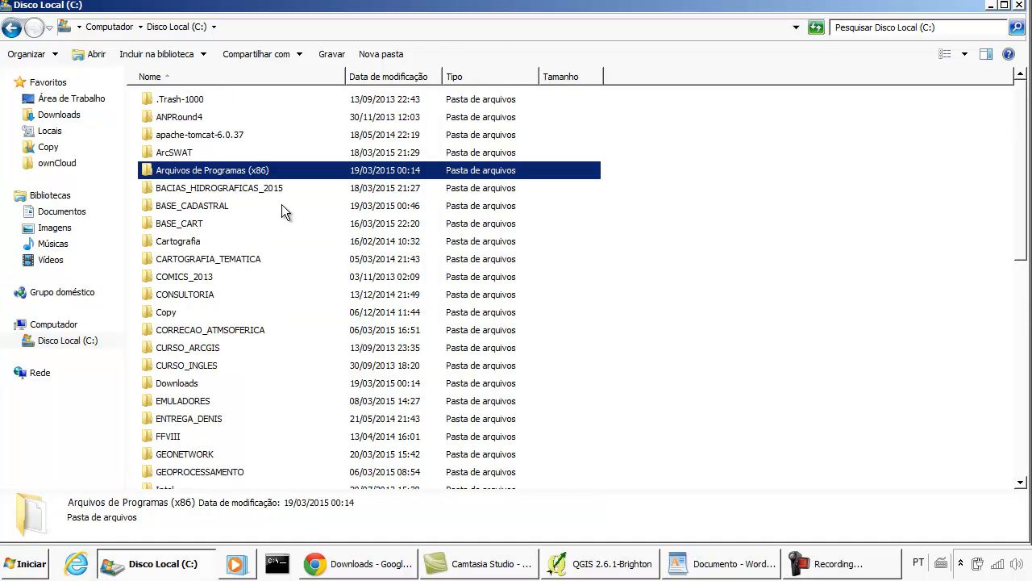
double_click(249, 176)
scroll(292, 241, "down", 8)
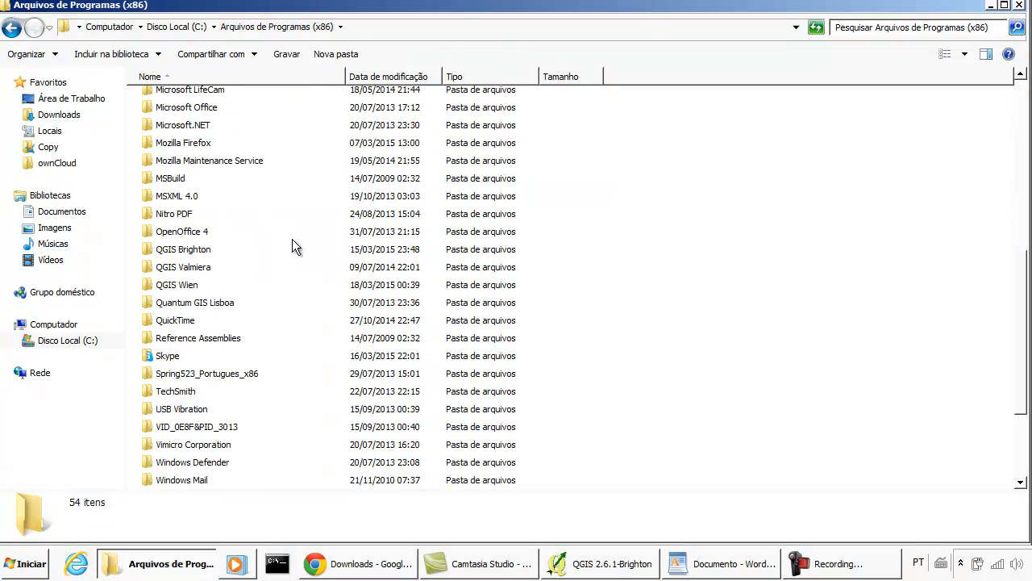
- Examine the QGIS Brighton, Valmiera and Wien folders in Arquivos de Programas (x86) and look through the list for TauDEM
left_click(185, 232)
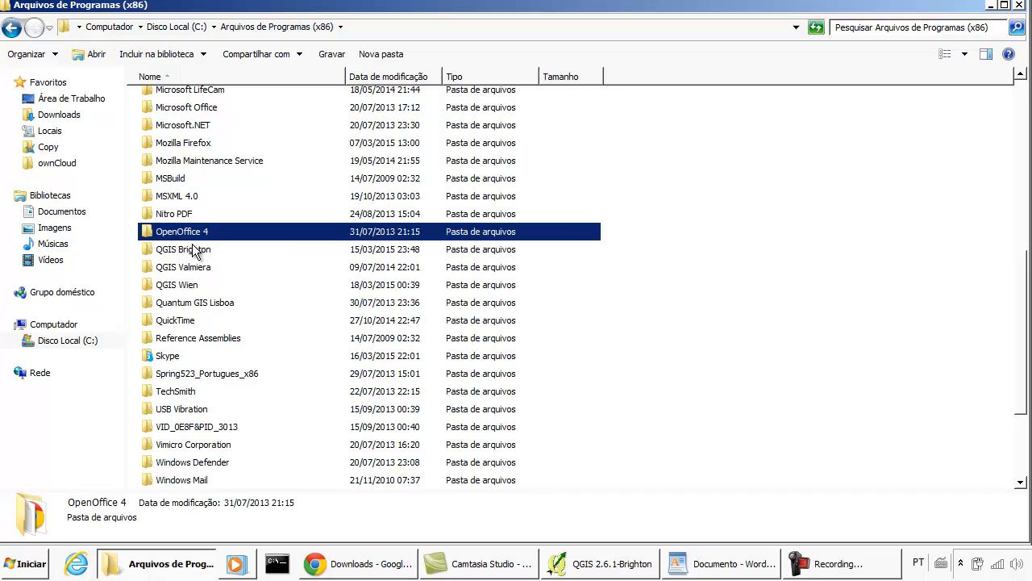
left_click(202, 251)
left_click(203, 267)
left_click(206, 287)
left_click(212, 267)
left_click(213, 252)
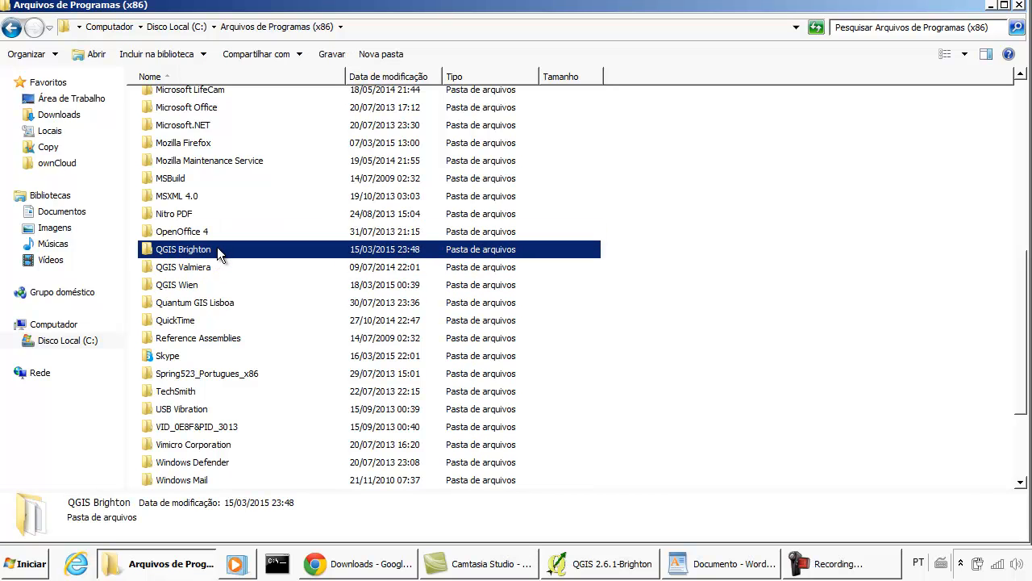
scroll(253, 261, "down", 1)
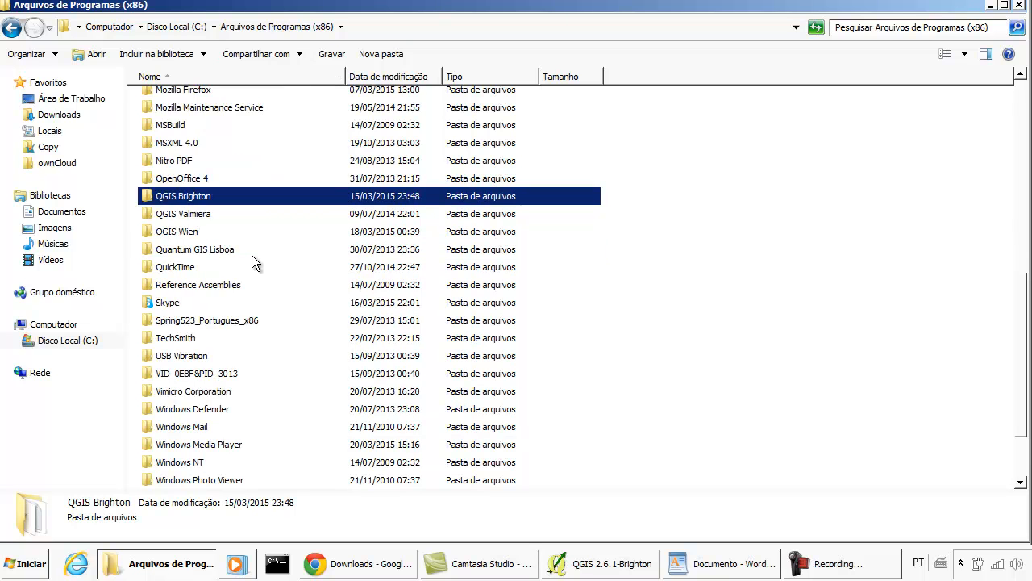
scroll(251, 255, "down", 1)
left_click(175, 289)
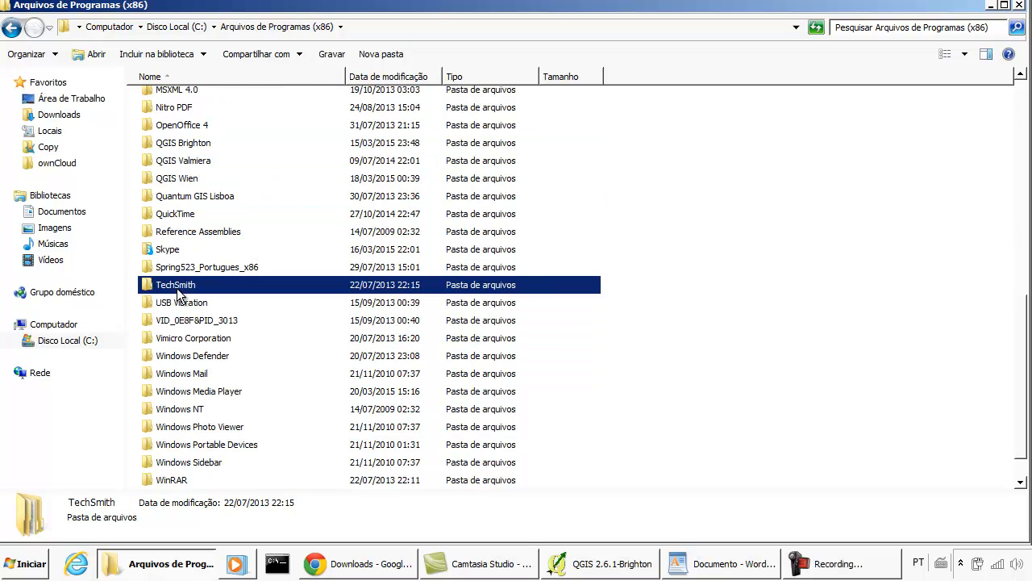
scroll(174, 294, "down", 1)
scroll(183, 284, "up", 10)
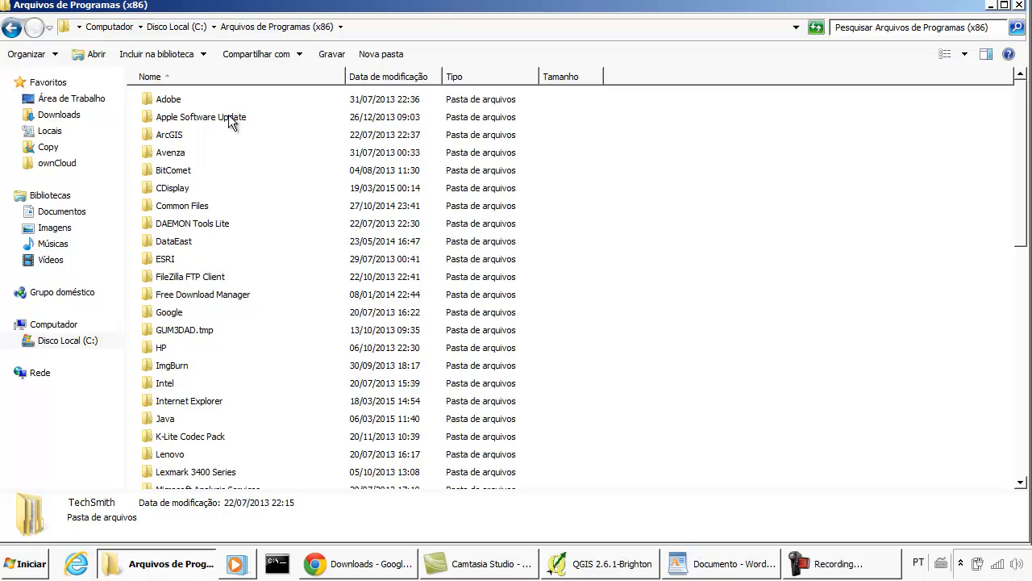
- Go back to Program Files on drive C: and locate the Microsoft HPC Pack 2012 and TauDEM folders
left_click(205, 25)
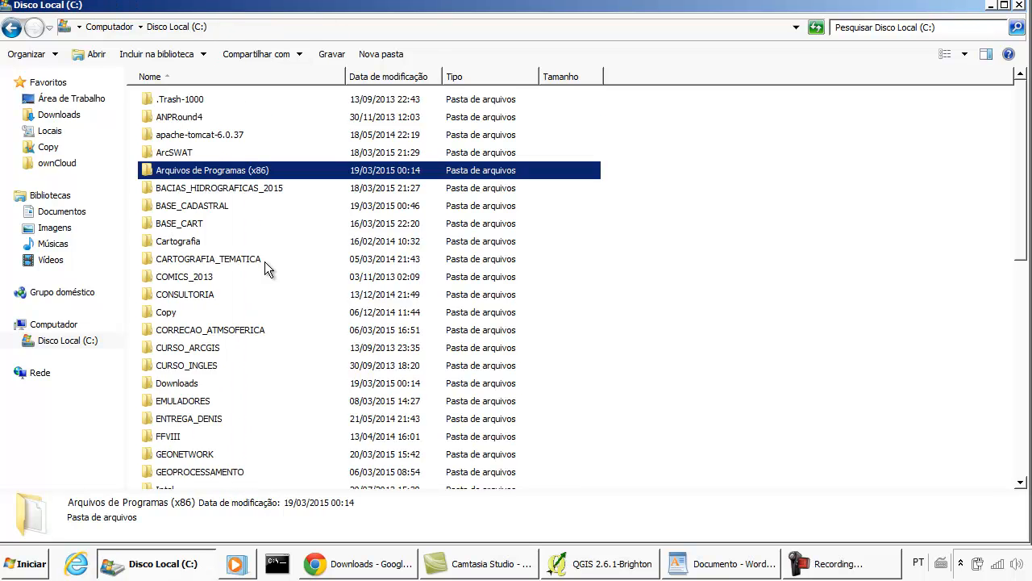
scroll(266, 274, "down", 10)
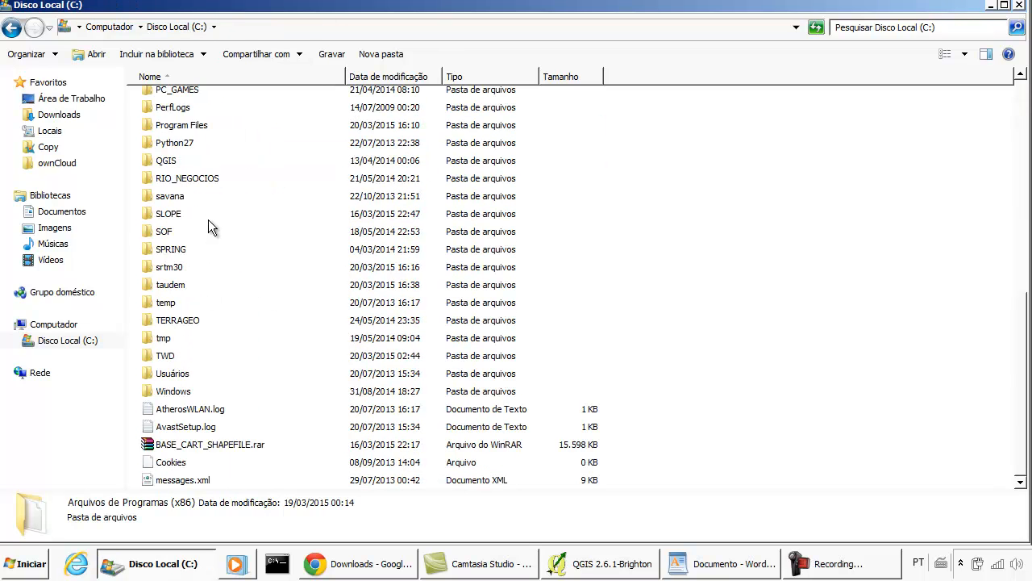
scroll(213, 266, "up", 4)
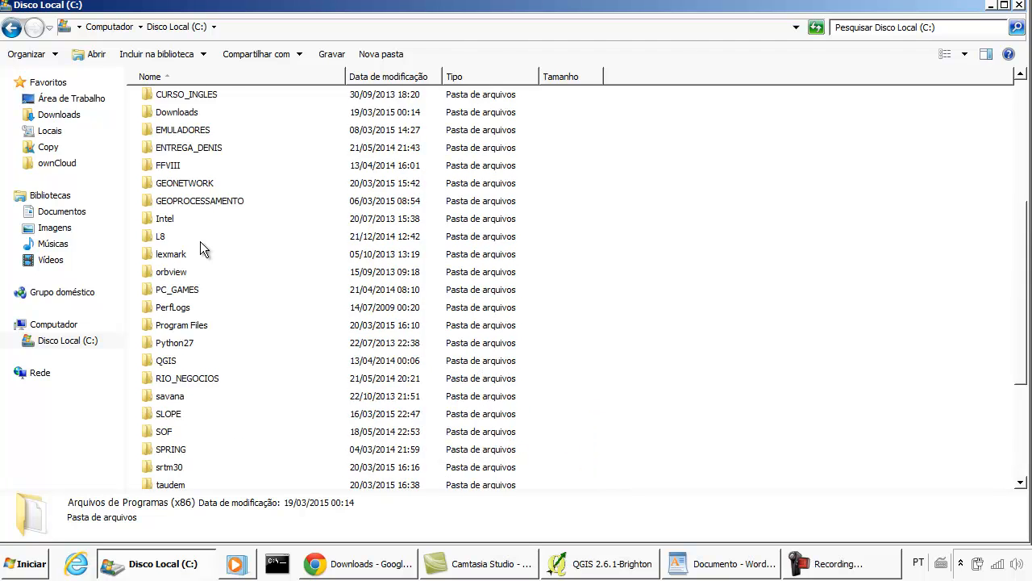
scroll(201, 246, "down", 1)
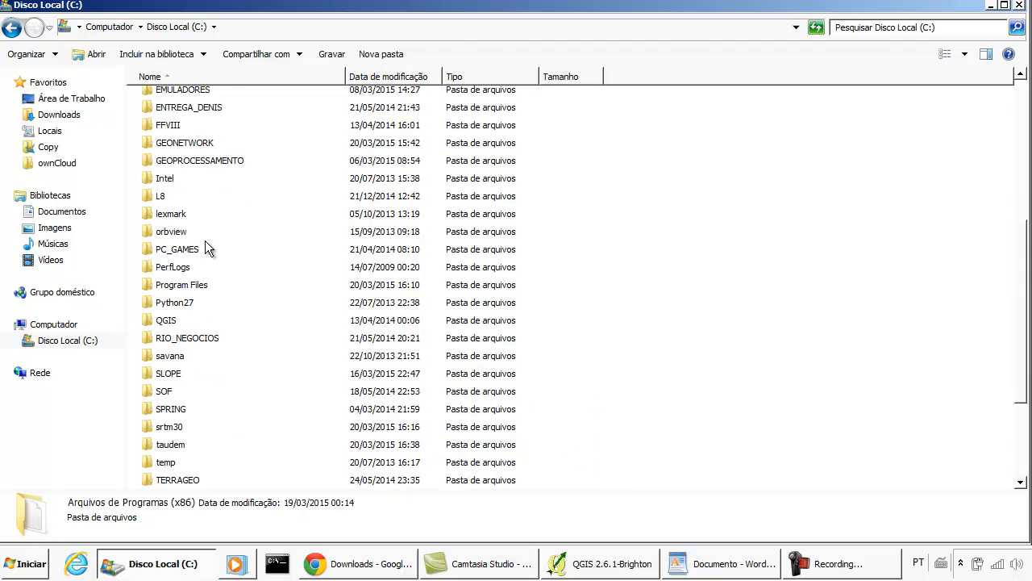
double_click(187, 286)
scroll(246, 230, "down", 1)
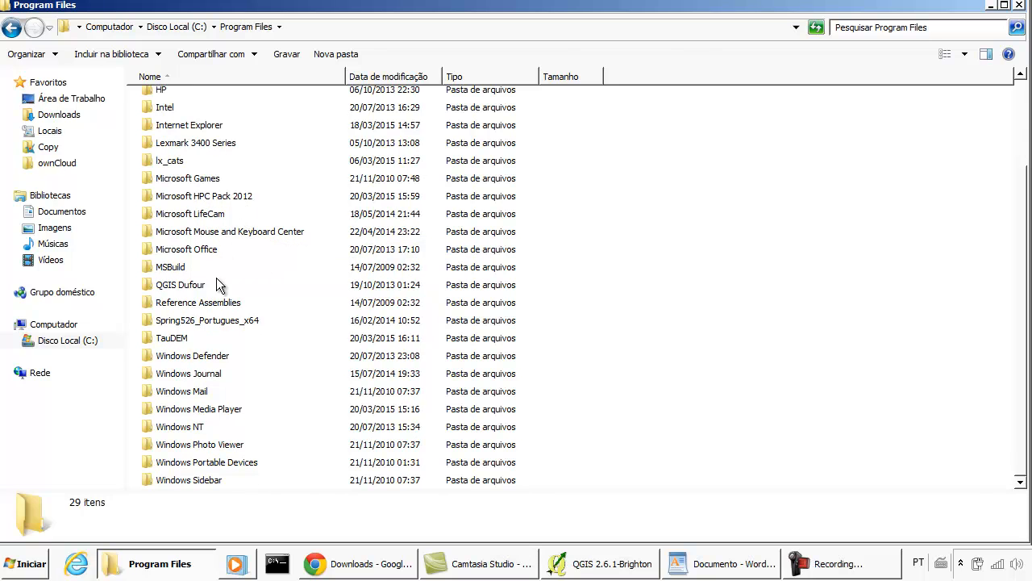
left_click(206, 198)
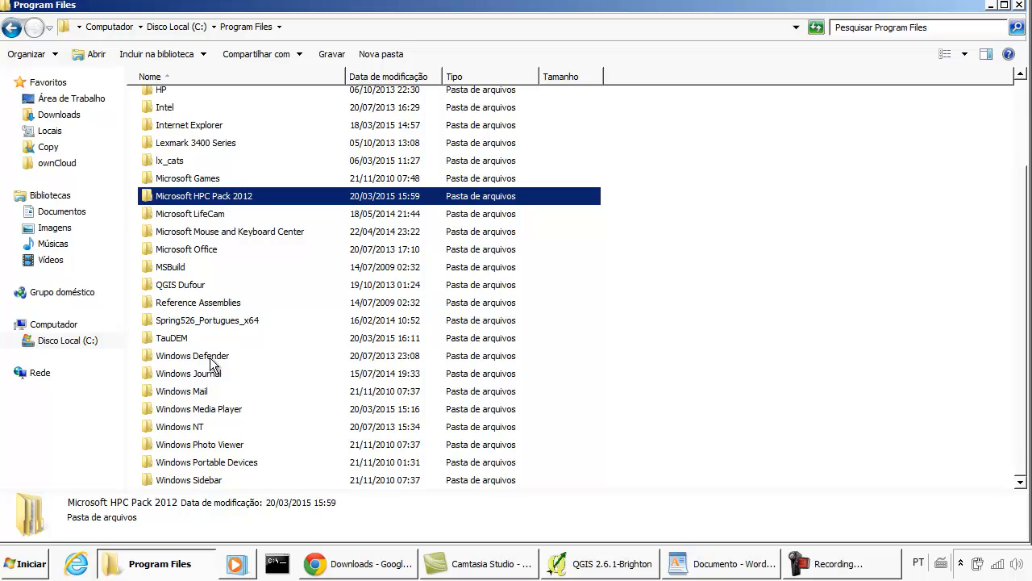
left_click(182, 345)
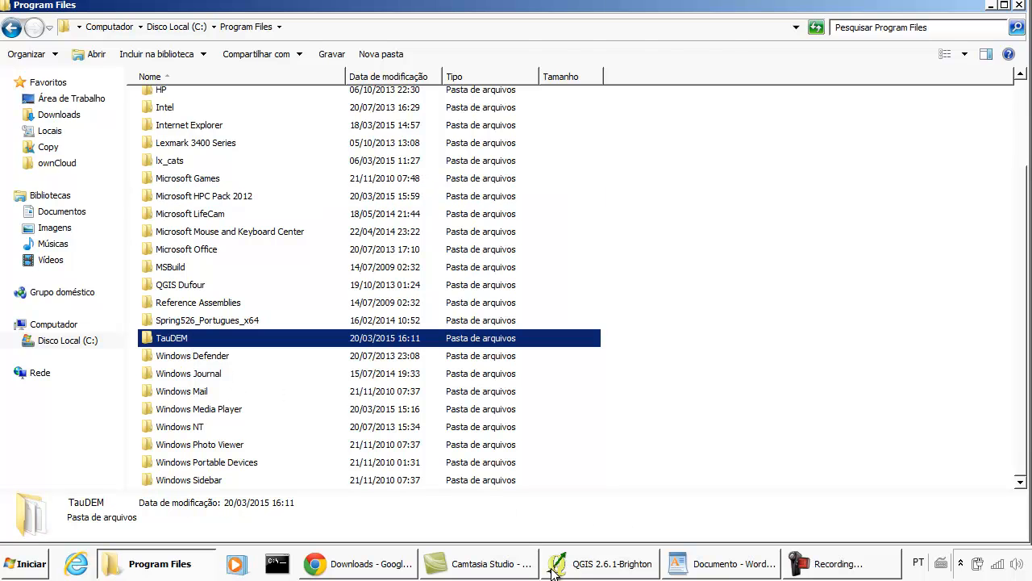
- Switch back to the WordPad document and highlight "Program Files" in the TauDEM5Exe path
left_click(581, 571)
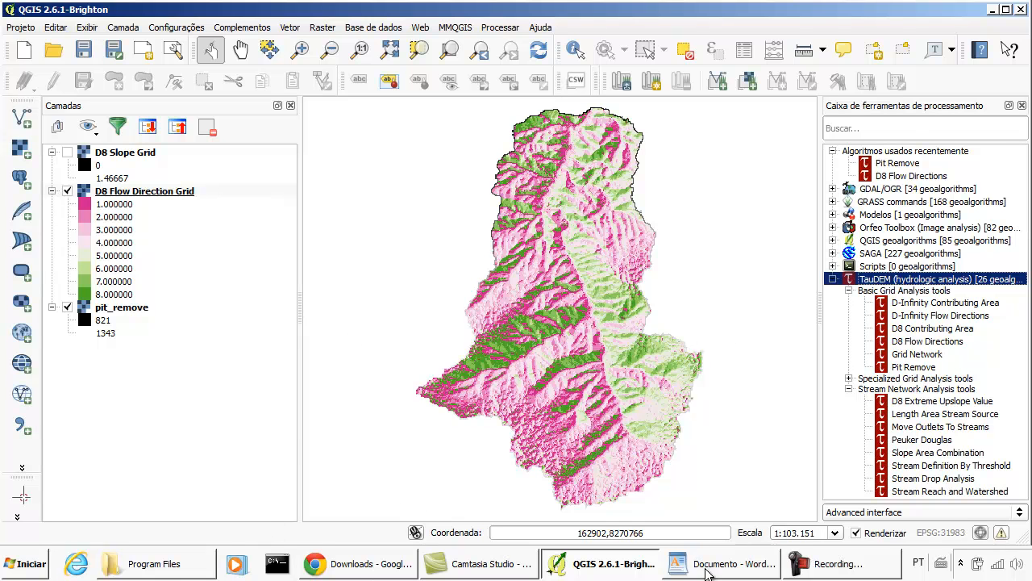
left_click(708, 570)
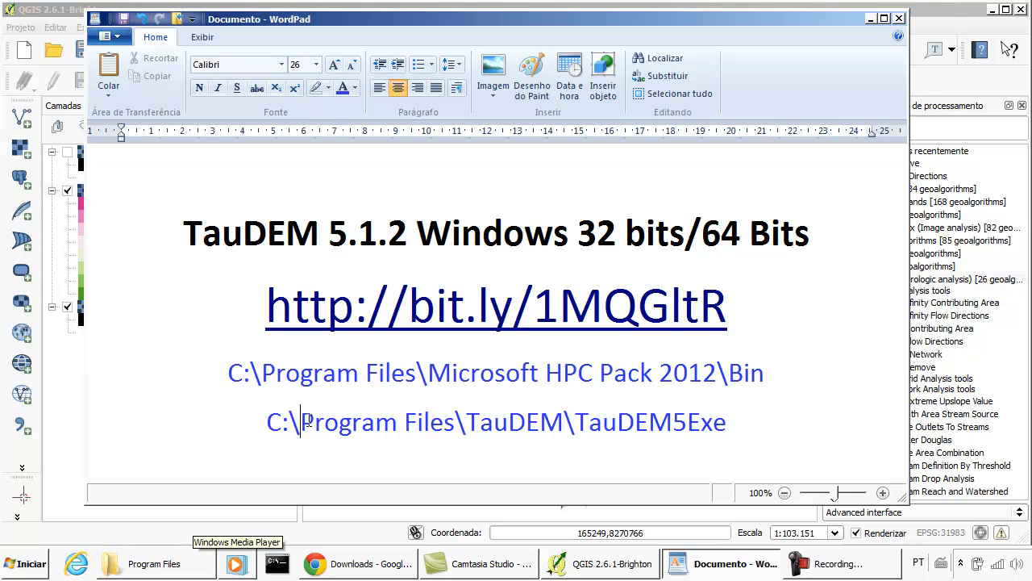
left_click_drag(300, 422, 442, 432)
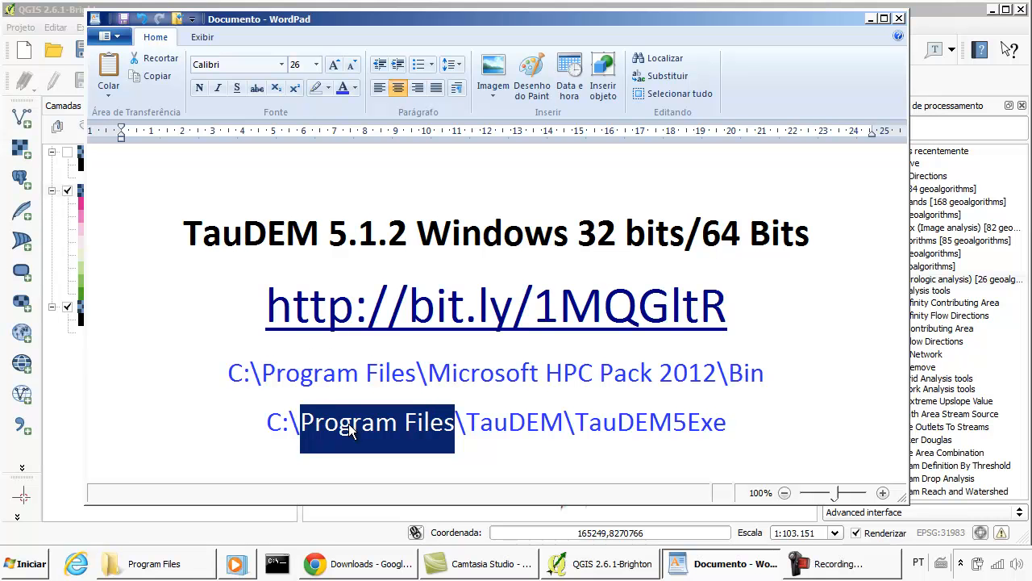
- Open Arquivos de Programas (x86) on drive C: in Explorer to compare locations, then minimise it and return to the WordPad document
left_click(157, 564)
scroll(247, 302, "up", 3)
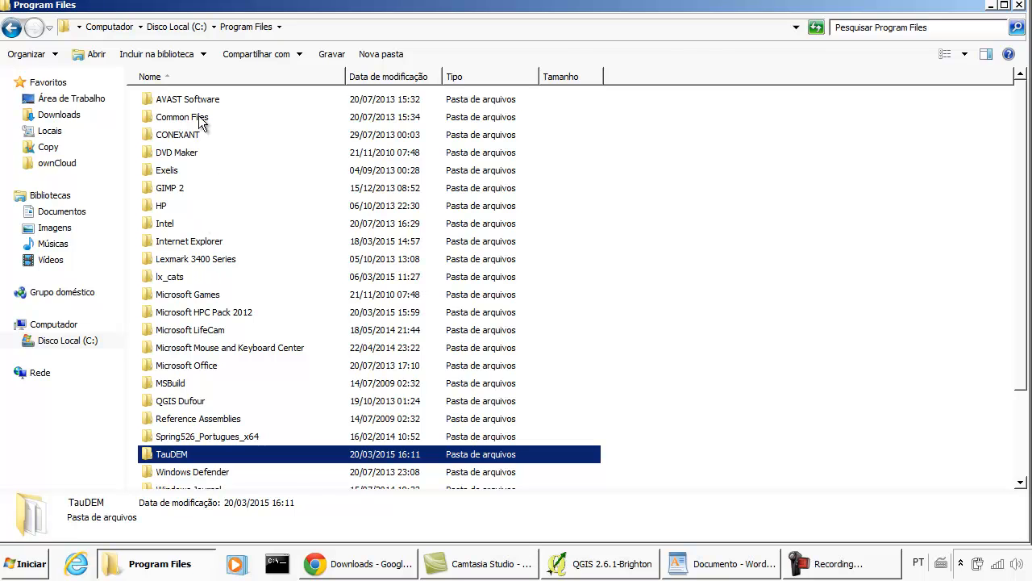
left_click(176, 27)
scroll(224, 115, "up", 3)
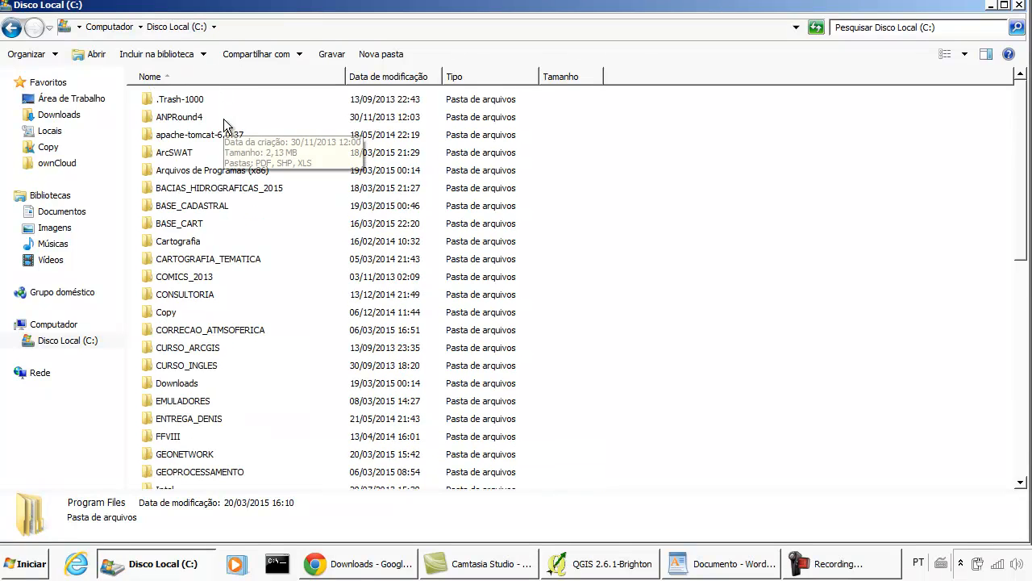
left_click(224, 138)
left_click(228, 172)
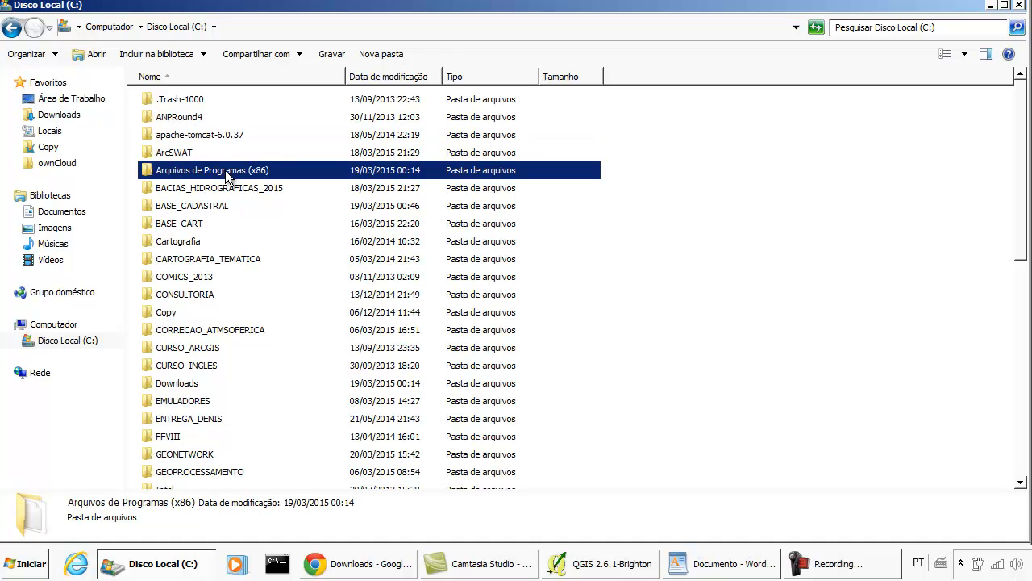
double_click(226, 170)
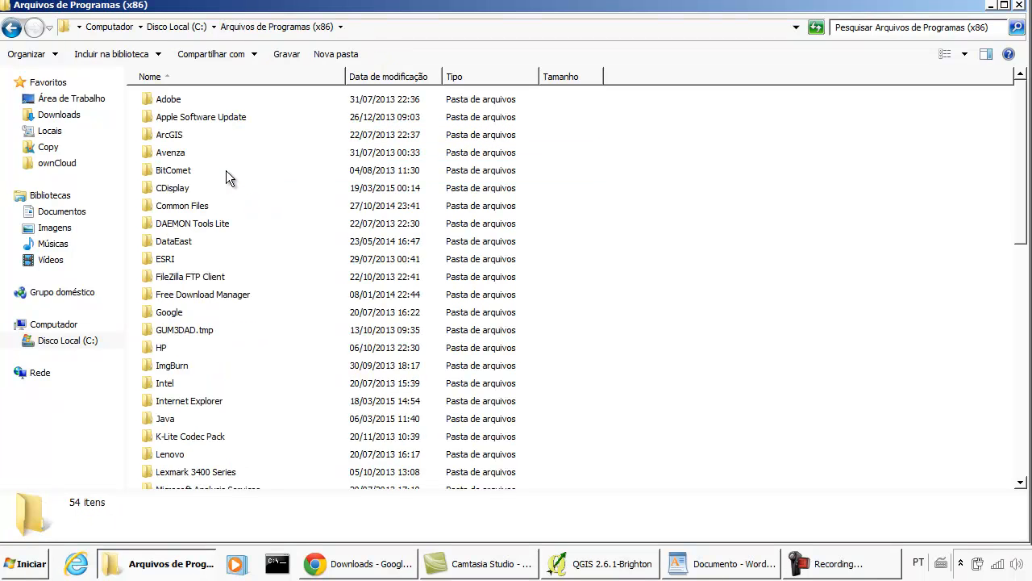
left_click(990, 5)
left_click(877, 303)
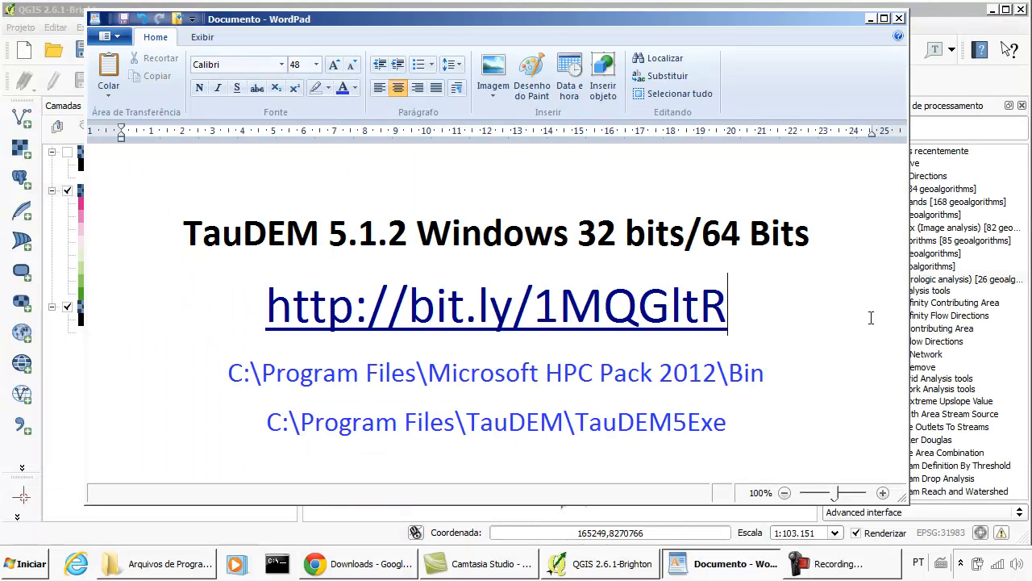